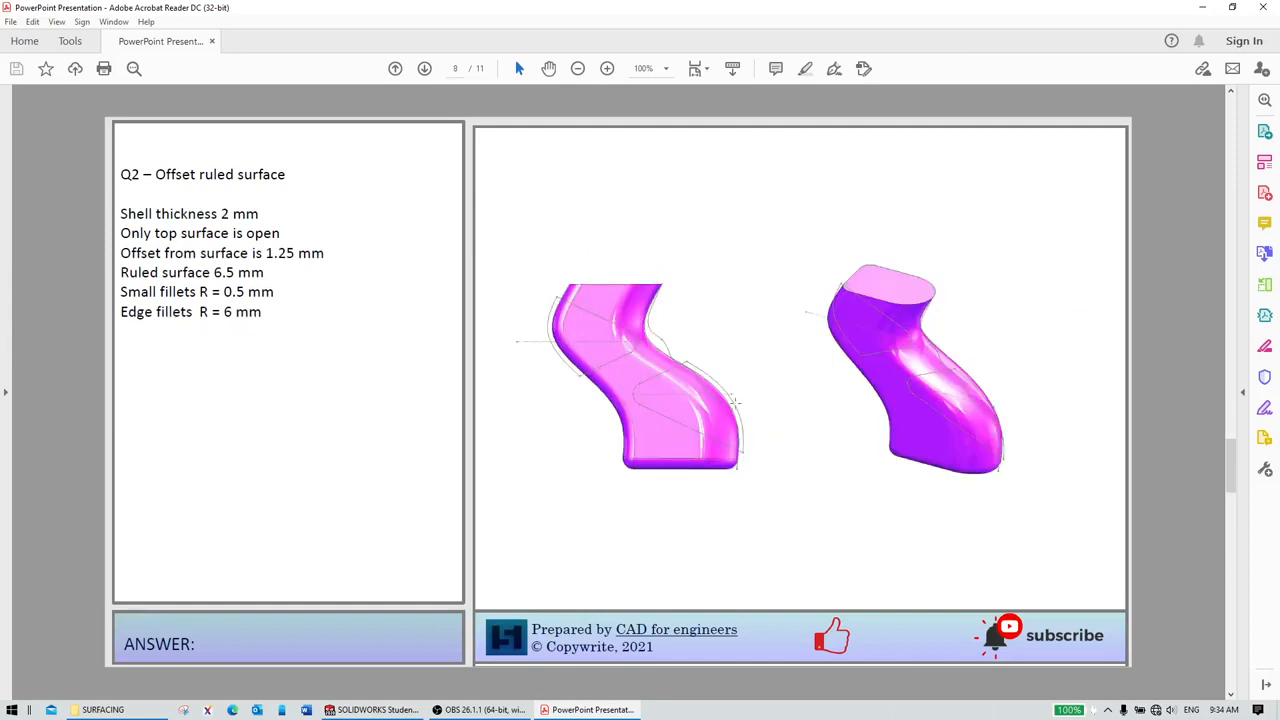
Step: Review the offset ruled surface exercise pages, switch to SOLIDWORKS, and examine the lofted body with its recess sketches
scroll(720, 372, "down", 1)
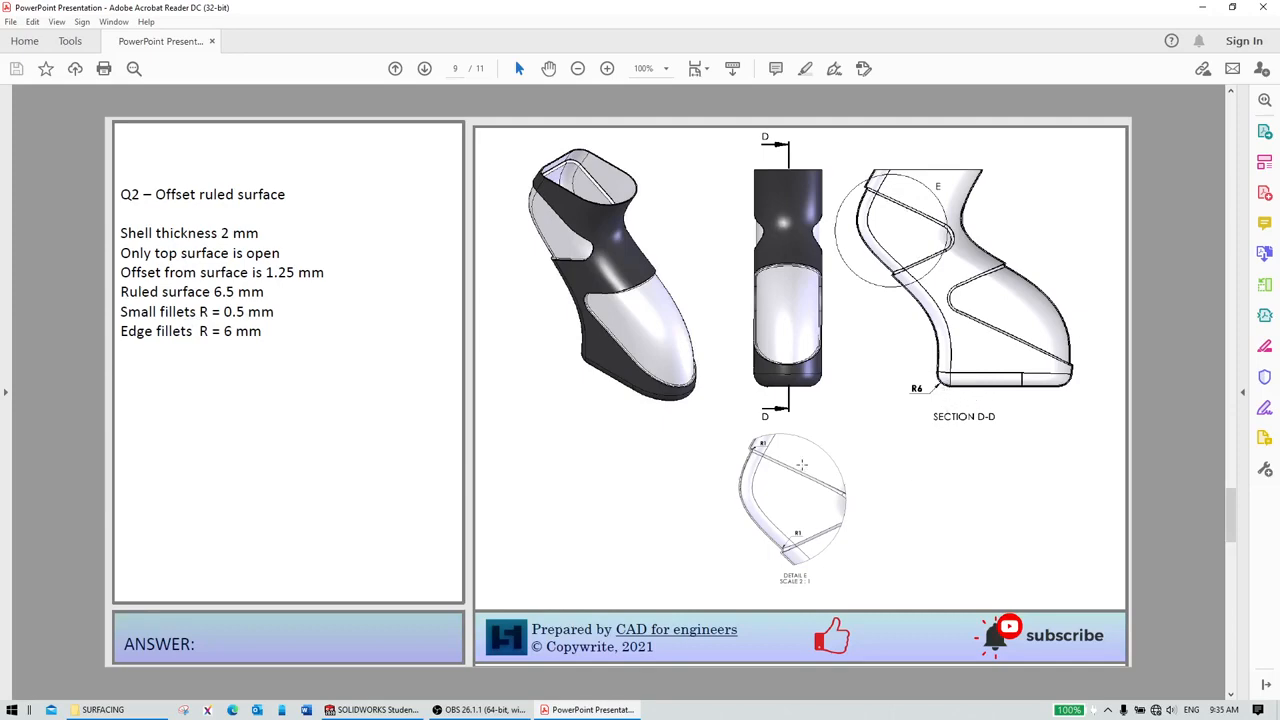
scroll(802, 465, "down", 1)
left_click(403, 711)
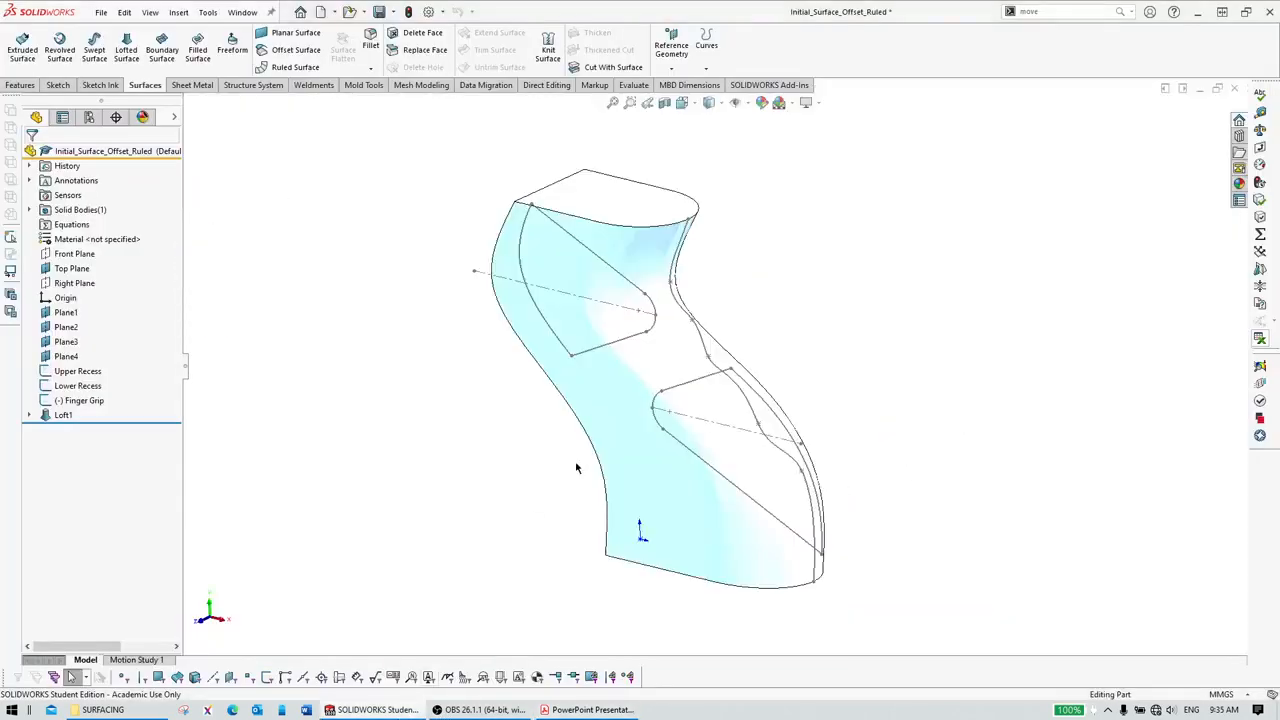
middle_click_drag(576, 467, 656, 383)
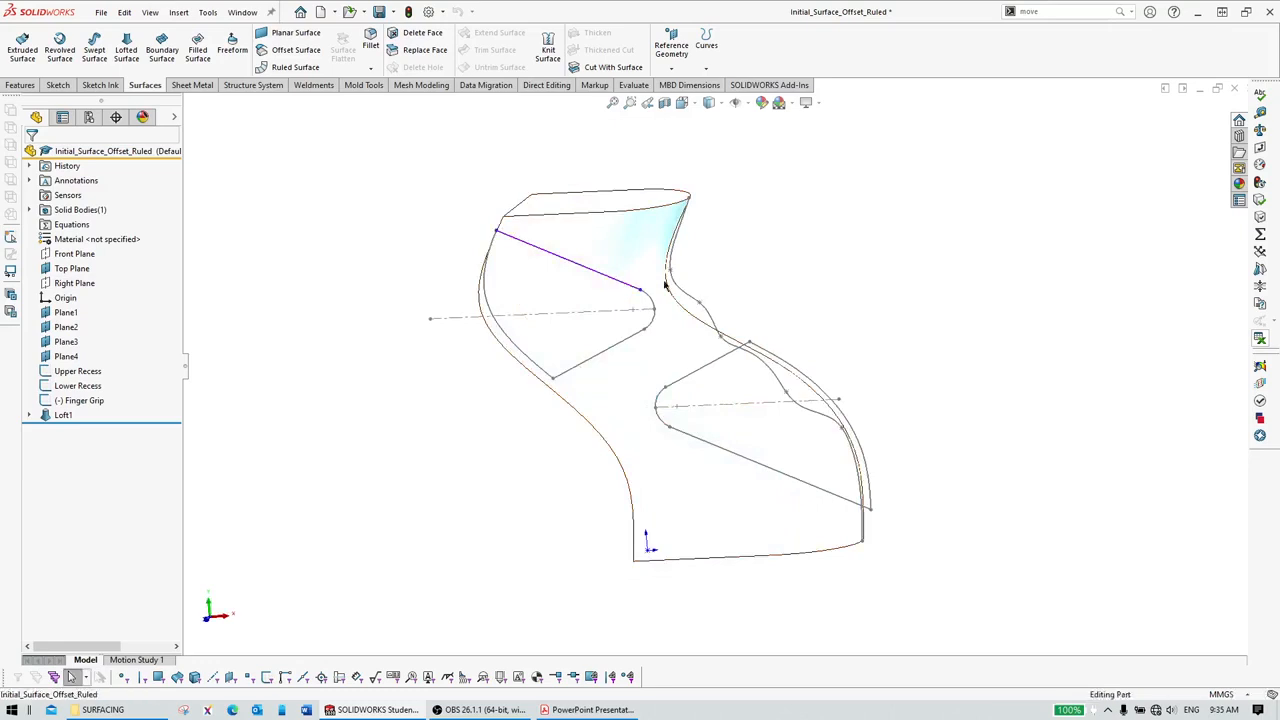
middle_click_drag(664, 285, 757, 349)
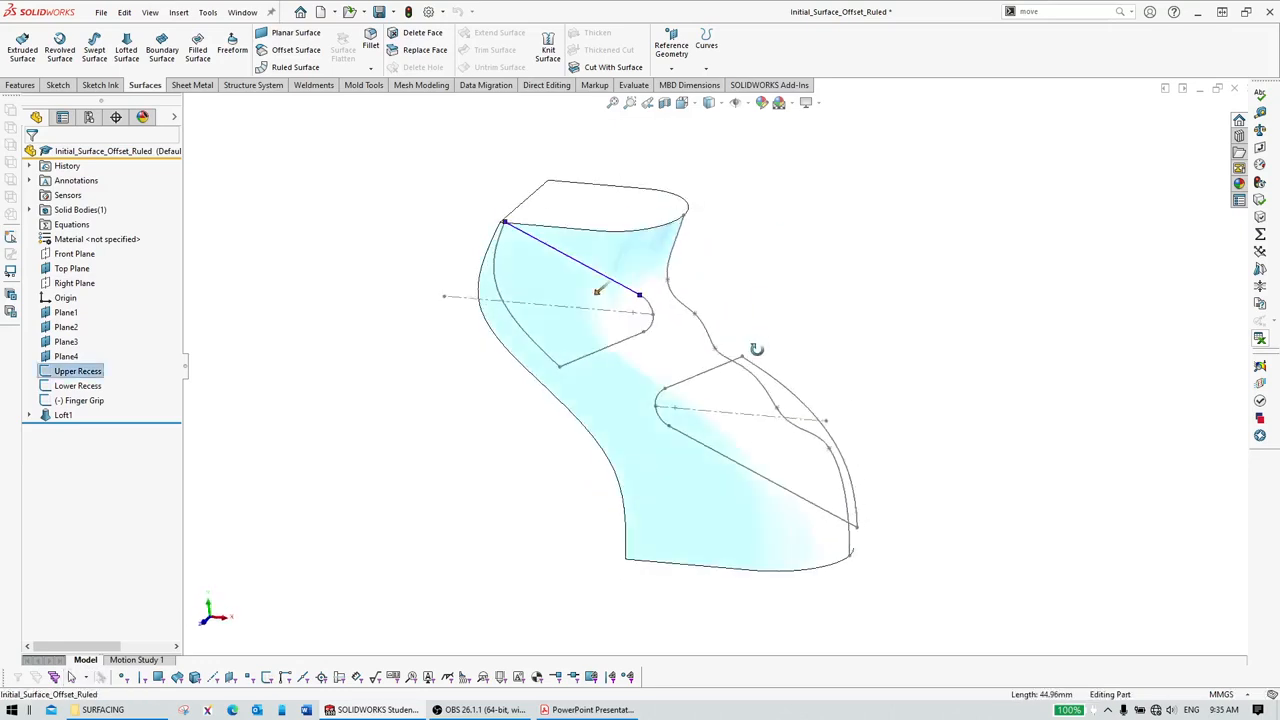
left_click(889, 360)
left_click(1046, 13)
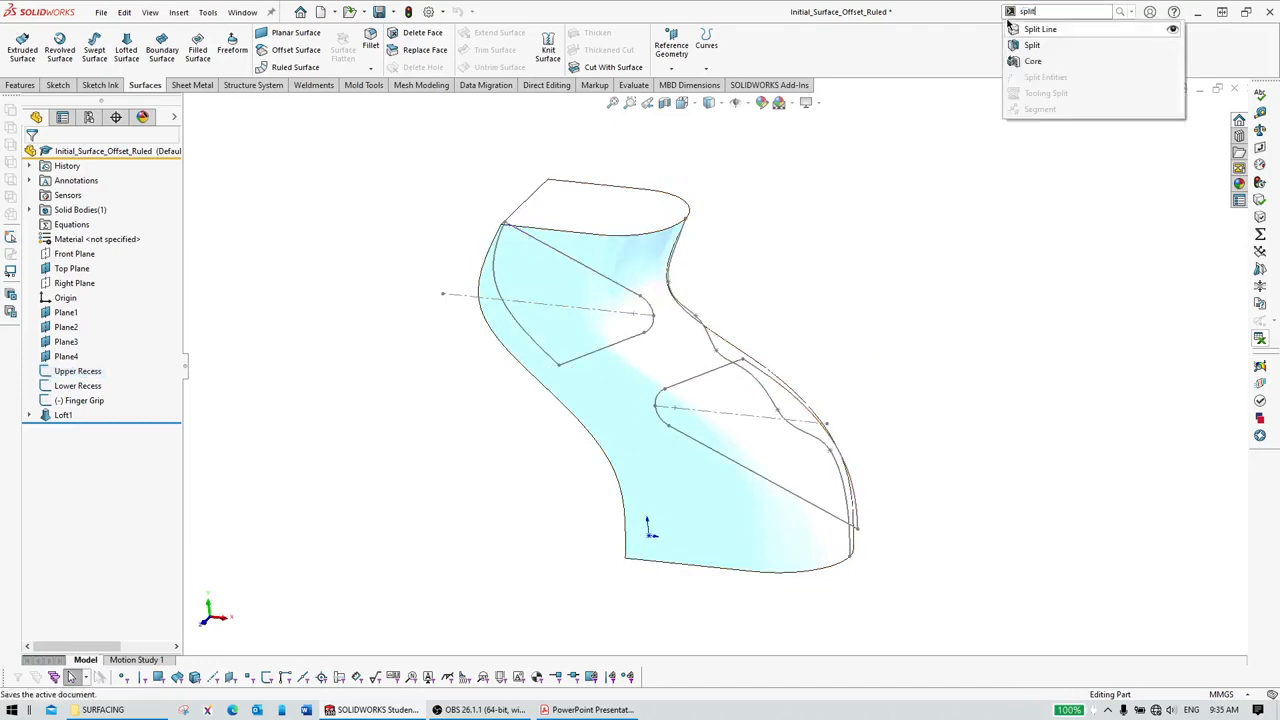
left_click(1008, 23)
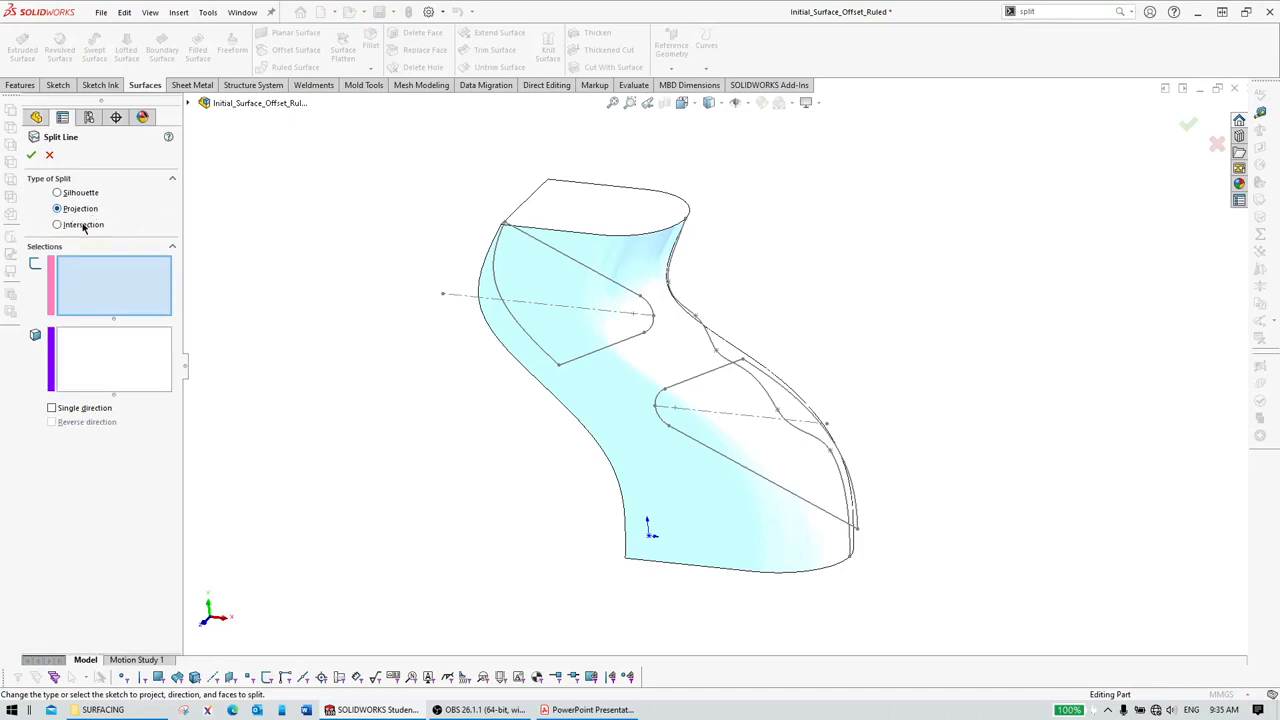
left_click(563, 257)
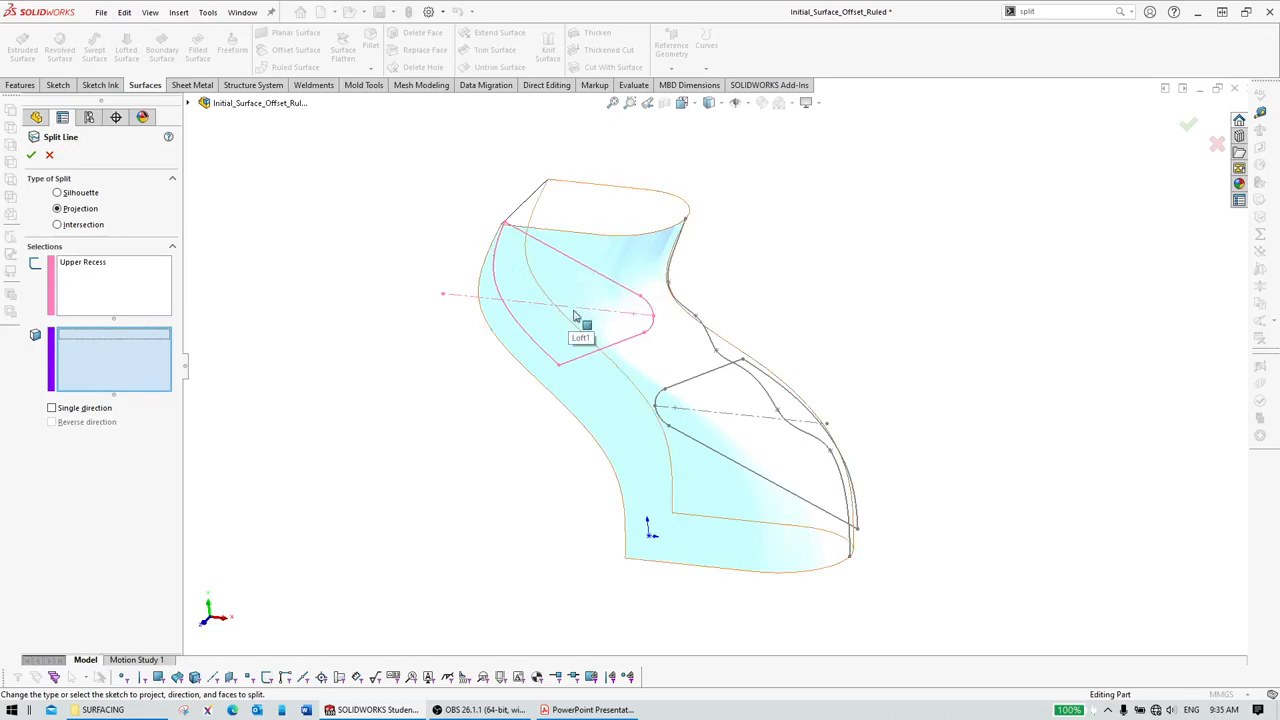
middle_click_drag(575, 316, 591, 266)
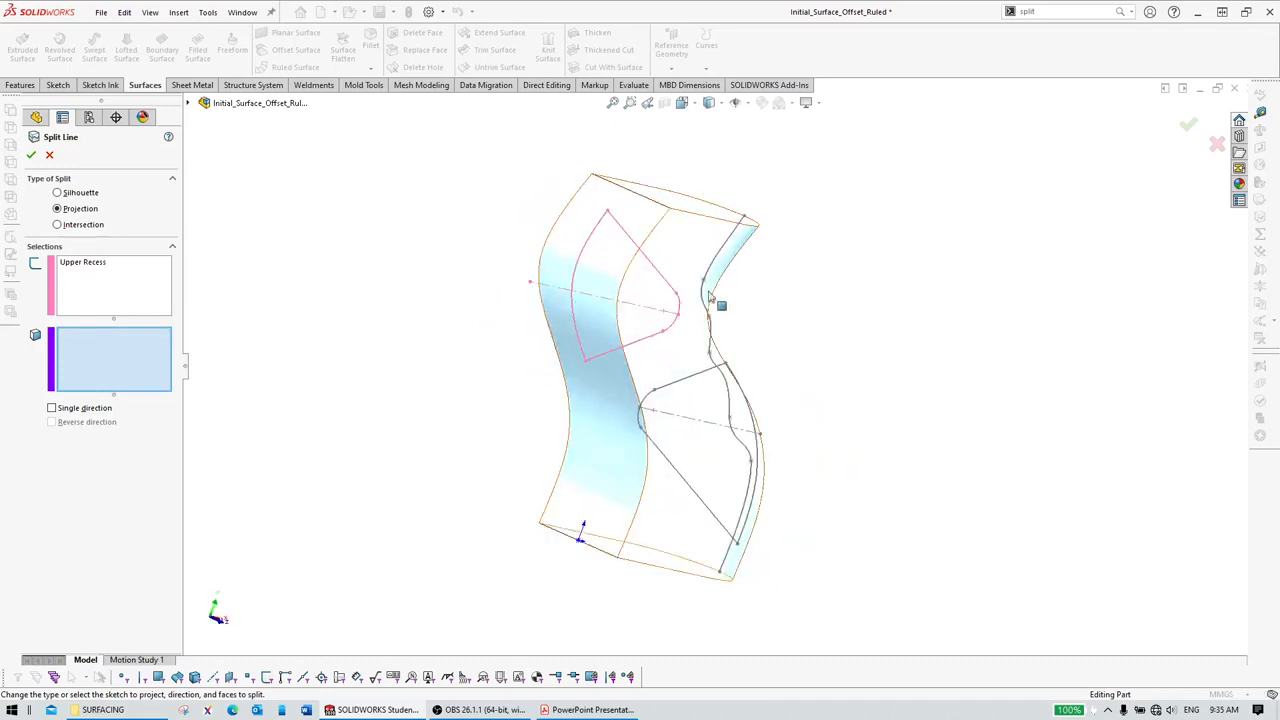
left_click(703, 263)
left_click(637, 240)
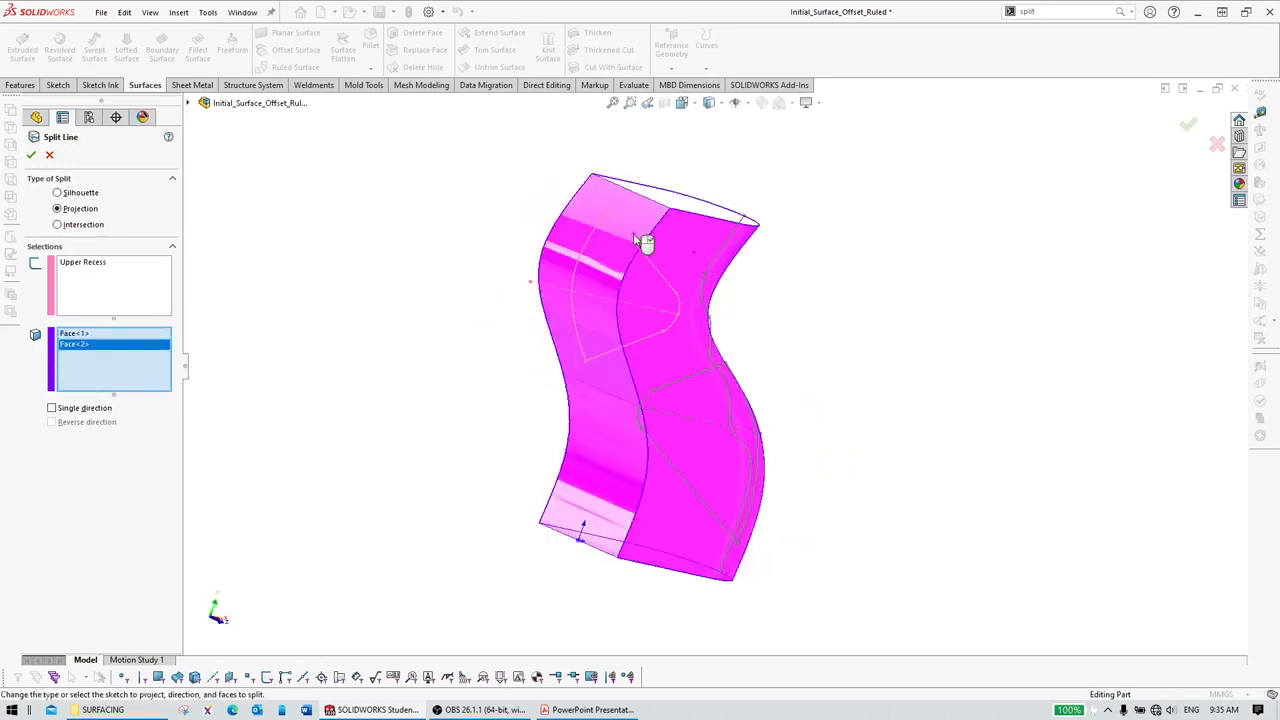
left_click(31, 155)
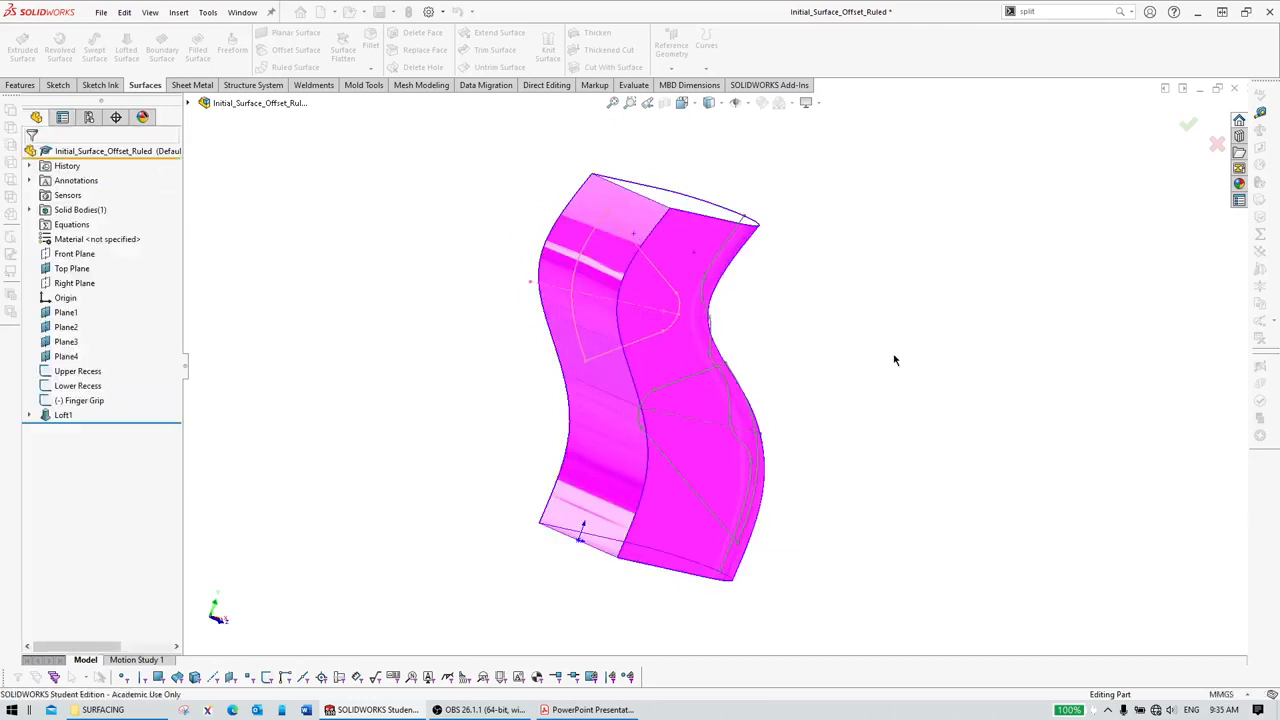
middle_click_drag(869, 378, 802, 412)
Step: Check the edge fillet radius in the PDF exercise sheet and return to the SOLIDWORKS part
left_click(567, 710)
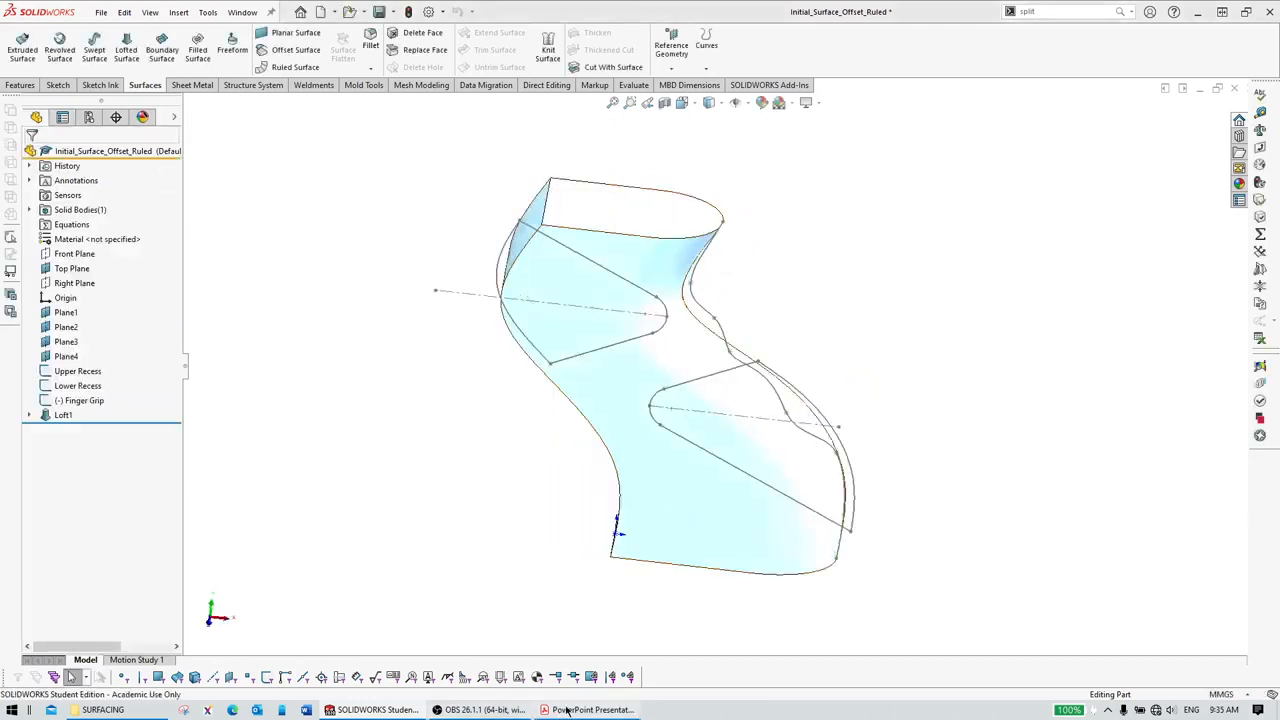
scroll(819, 373, "down", 2)
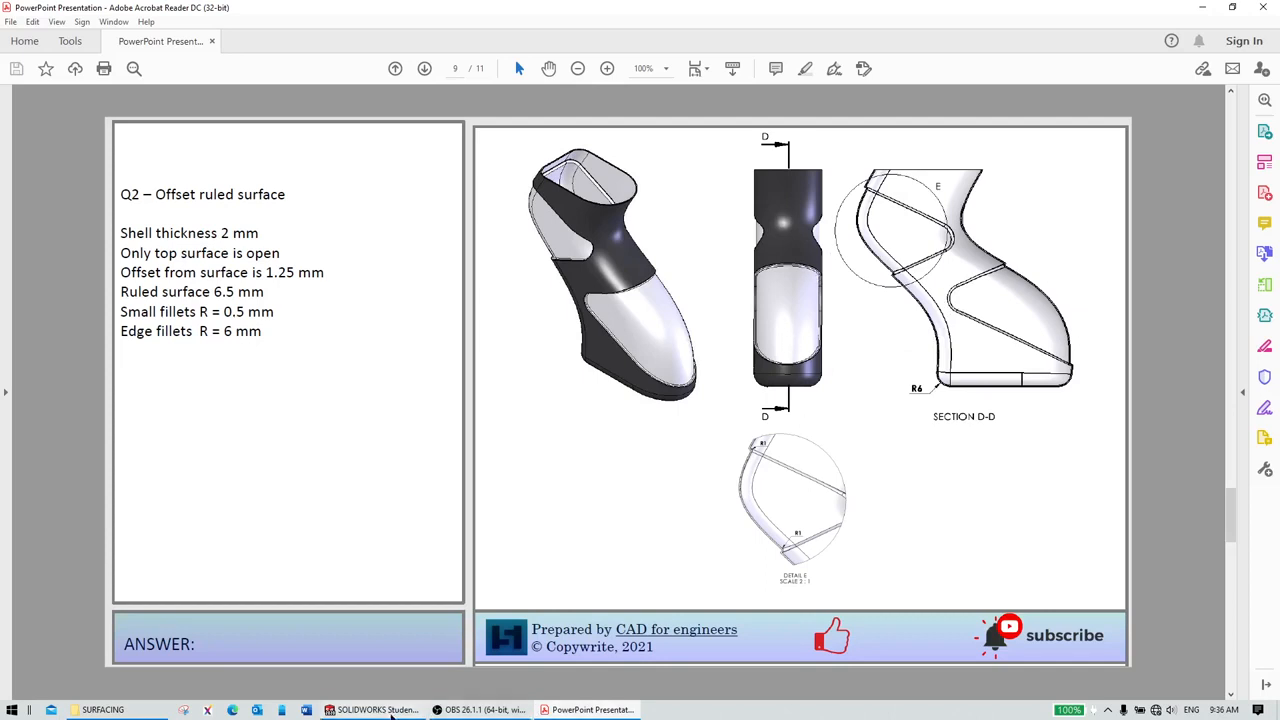
left_click(372, 709)
Step: Fillet the two long back edges and all edges of the bottom face with a 6 mm radius
middle_click_drag(639, 372, 686, 334)
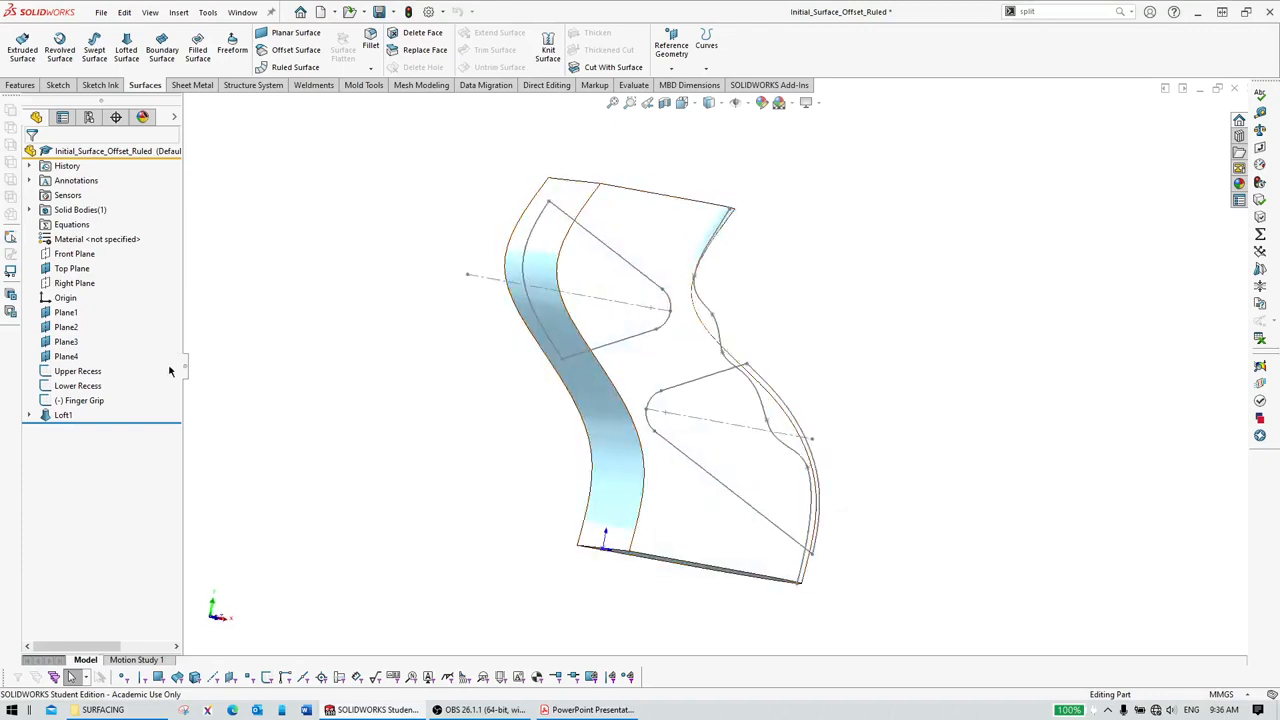
middle_click_drag(641, 249, 690, 322)
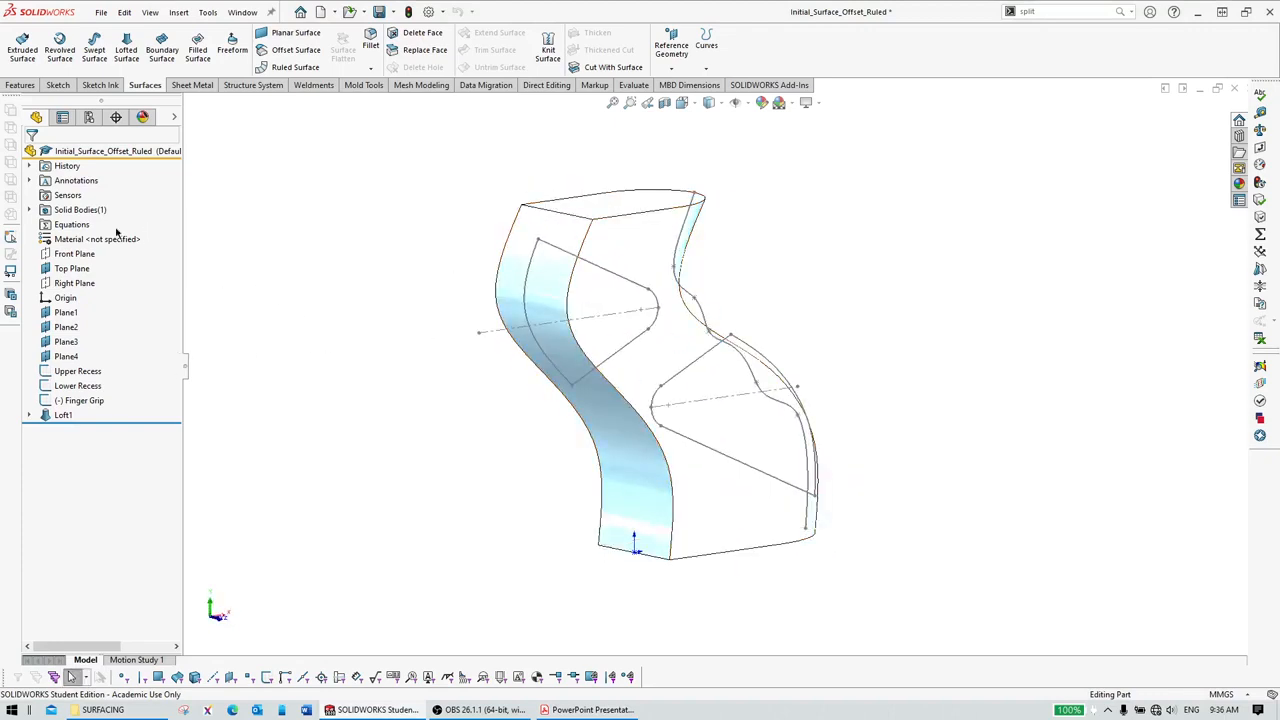
left_click(21, 85)
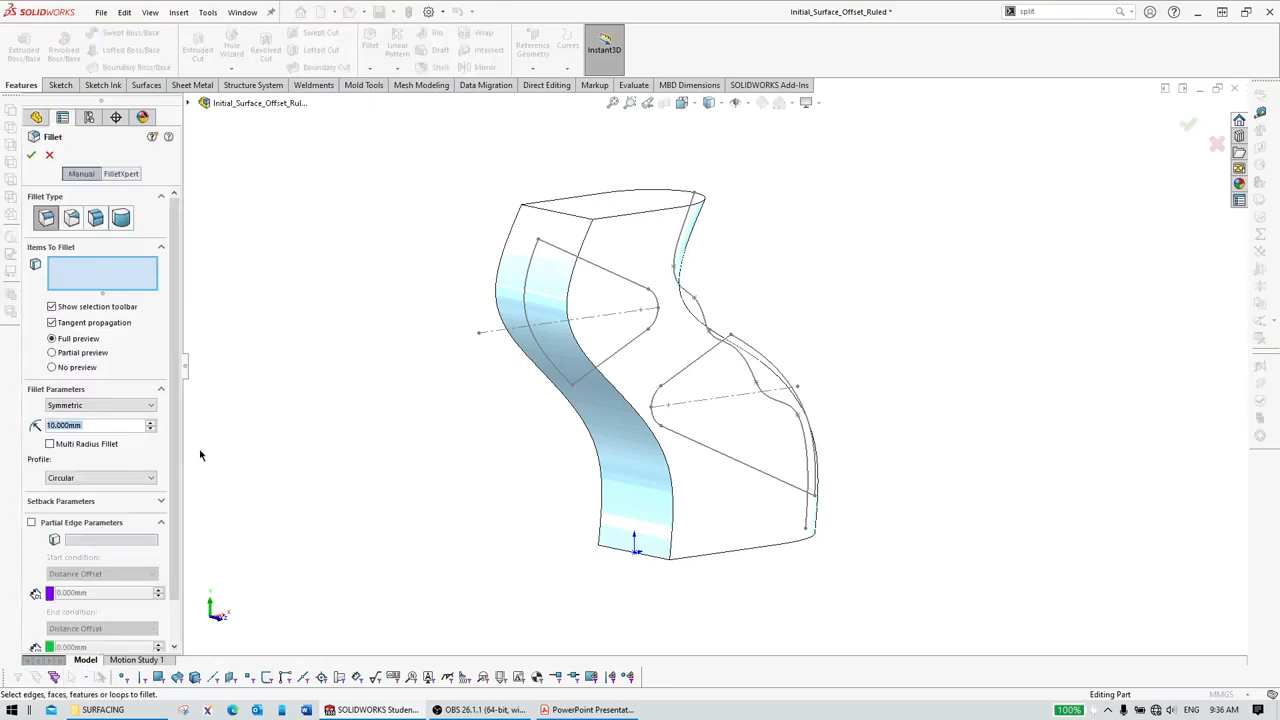
type("6")
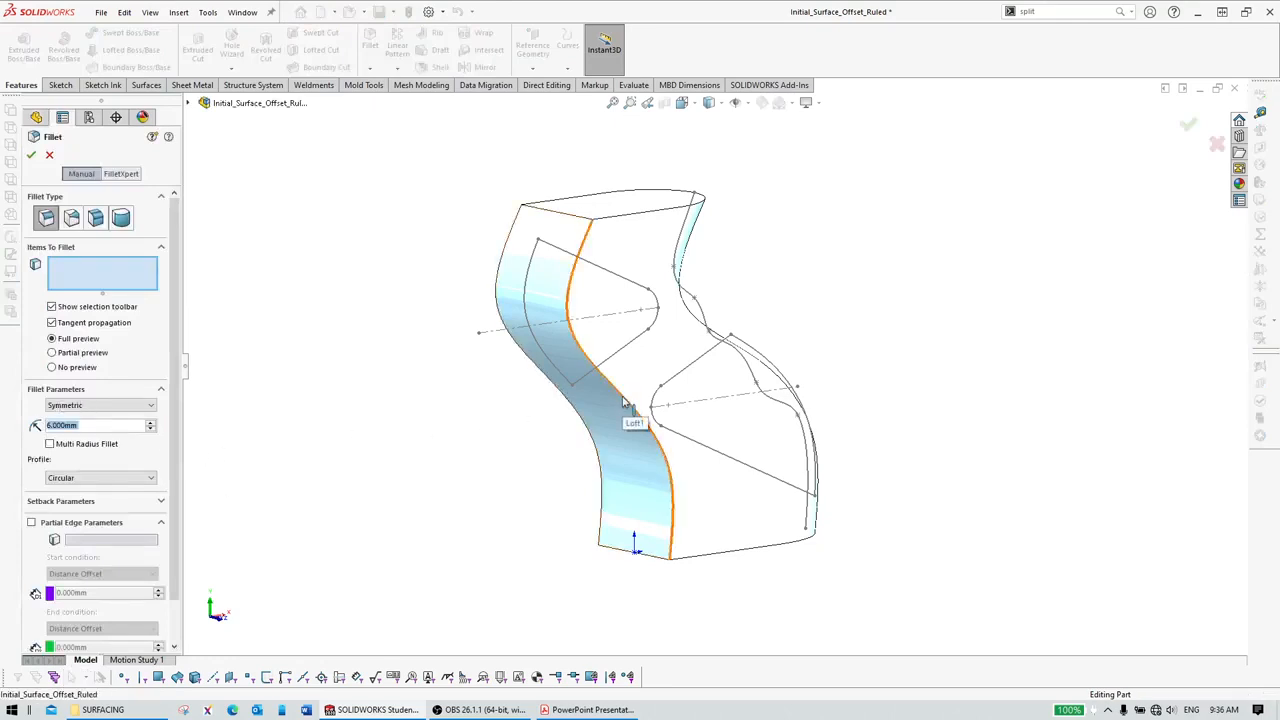
left_click(624, 402)
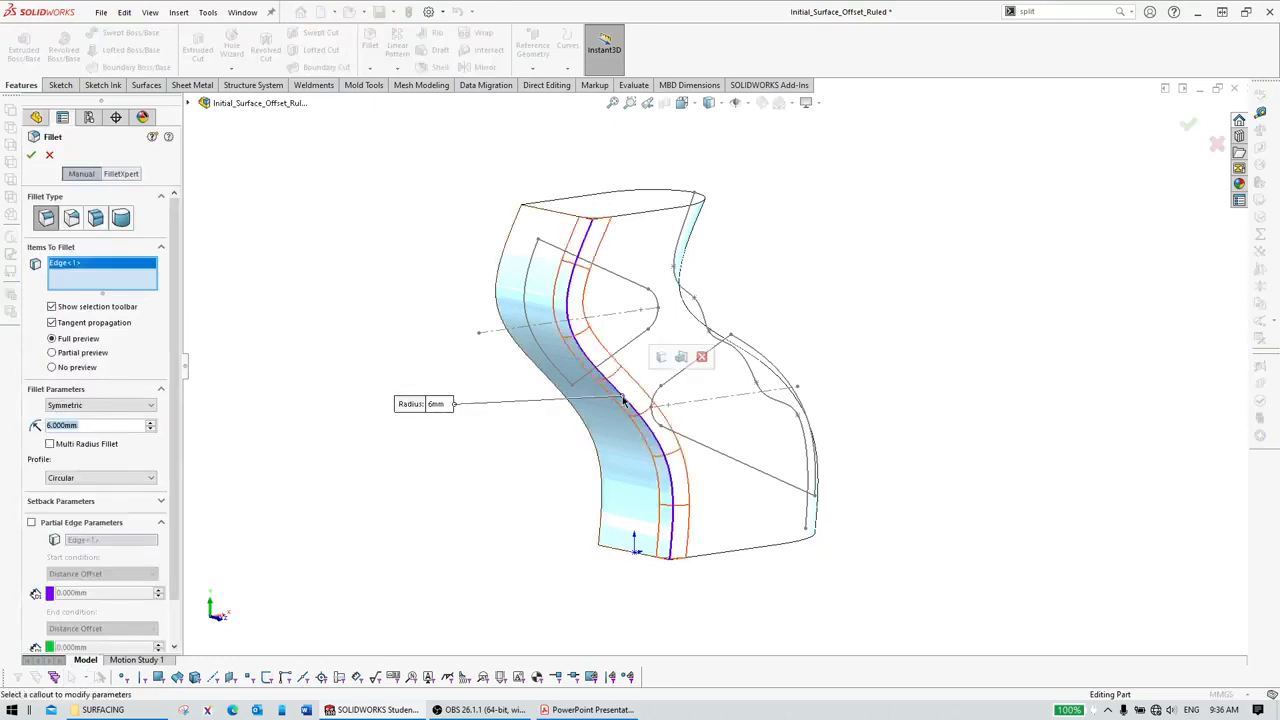
left_click(590, 437)
middle_click_drag(705, 565, 700, 543)
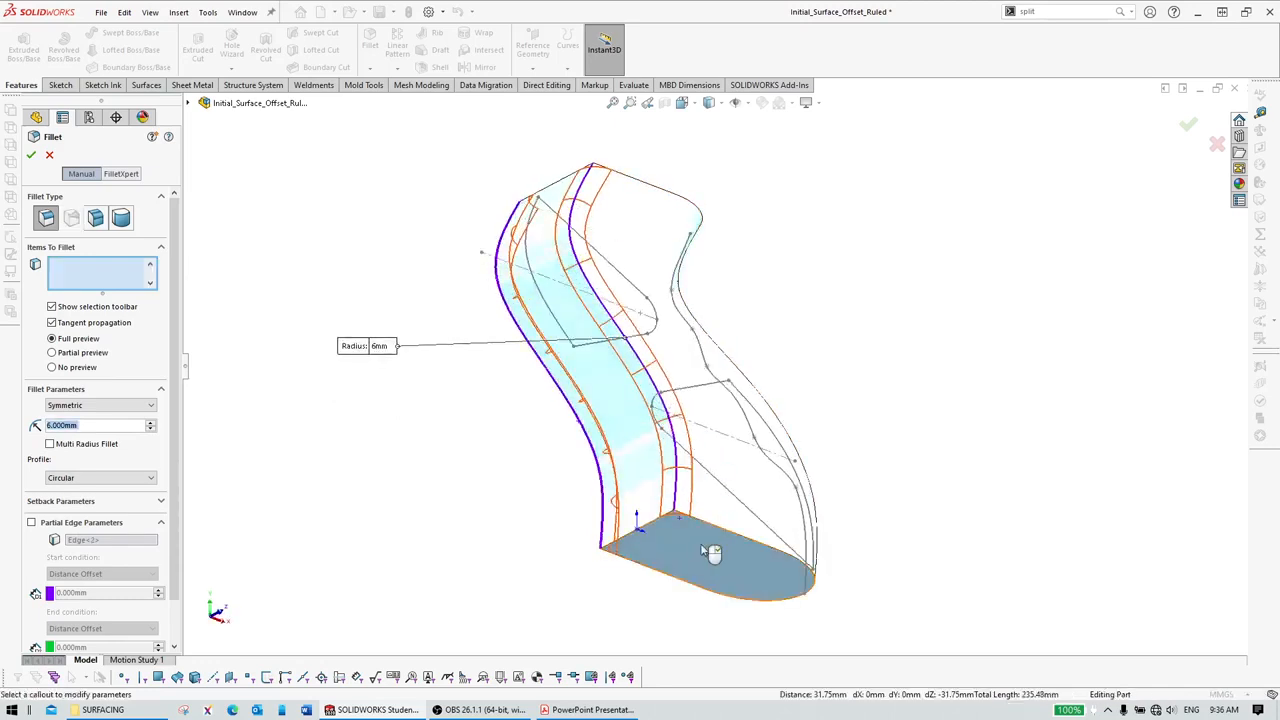
left_click(705, 553)
right_click(702, 549)
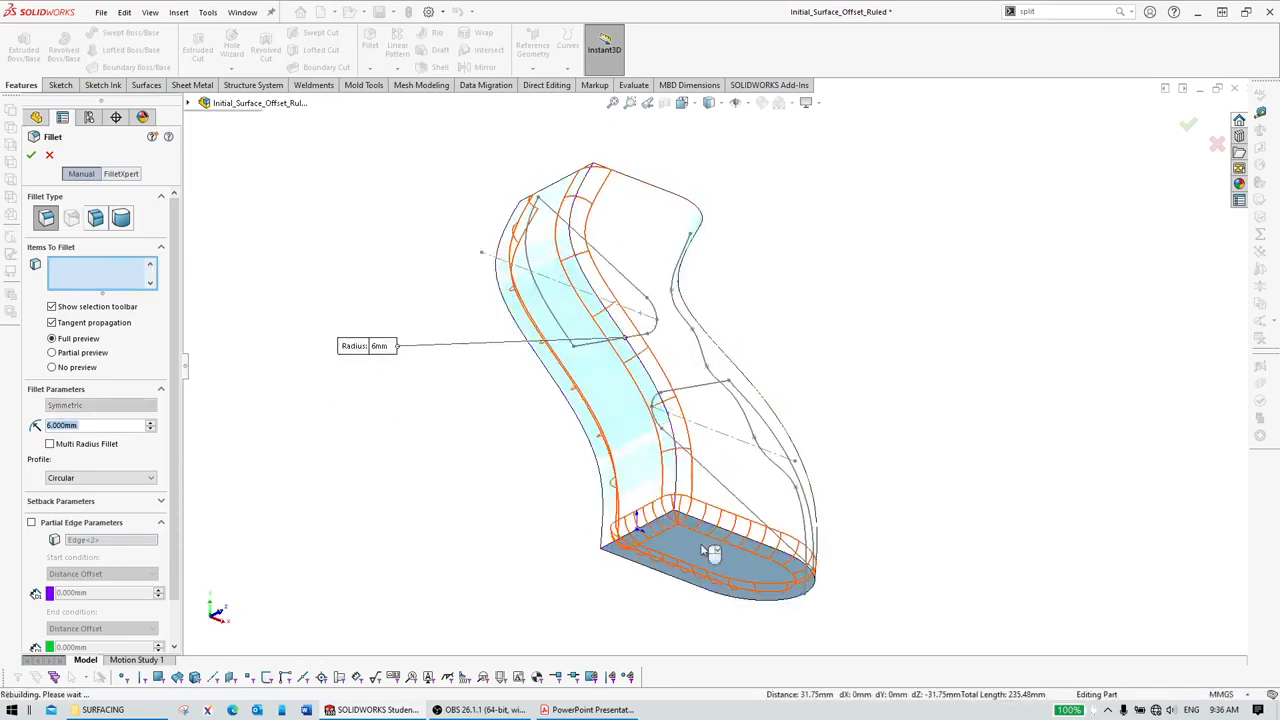
Step: Project the Upper Recess sketch as a split line onto the side, back and two back-edge fillet faces
mouse_move(704, 346)
middle_mouse_down()
mouse_move(617, 434)
mouse_move(711, 423)
mouse_move(731, 390)
mouse_move(703, 403)
mouse_move(717, 389)
mouse_move(700, 375)
middle_mouse_up()
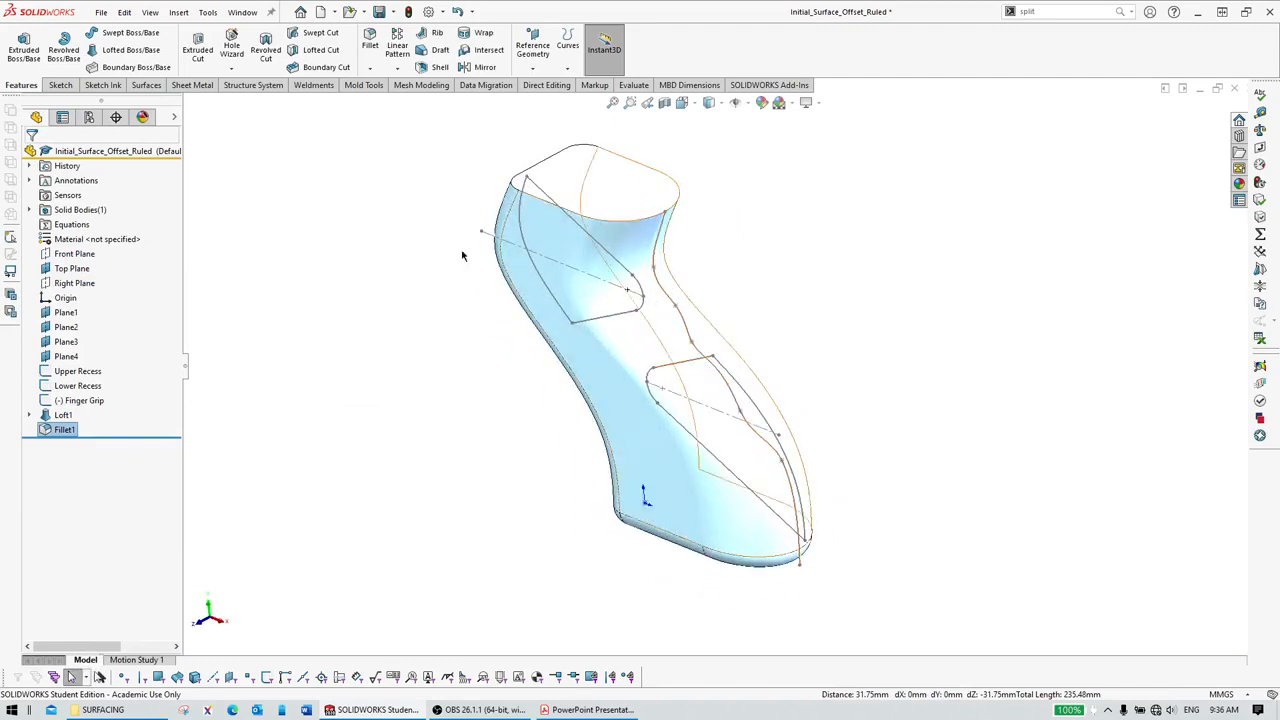
left_click(1045, 14)
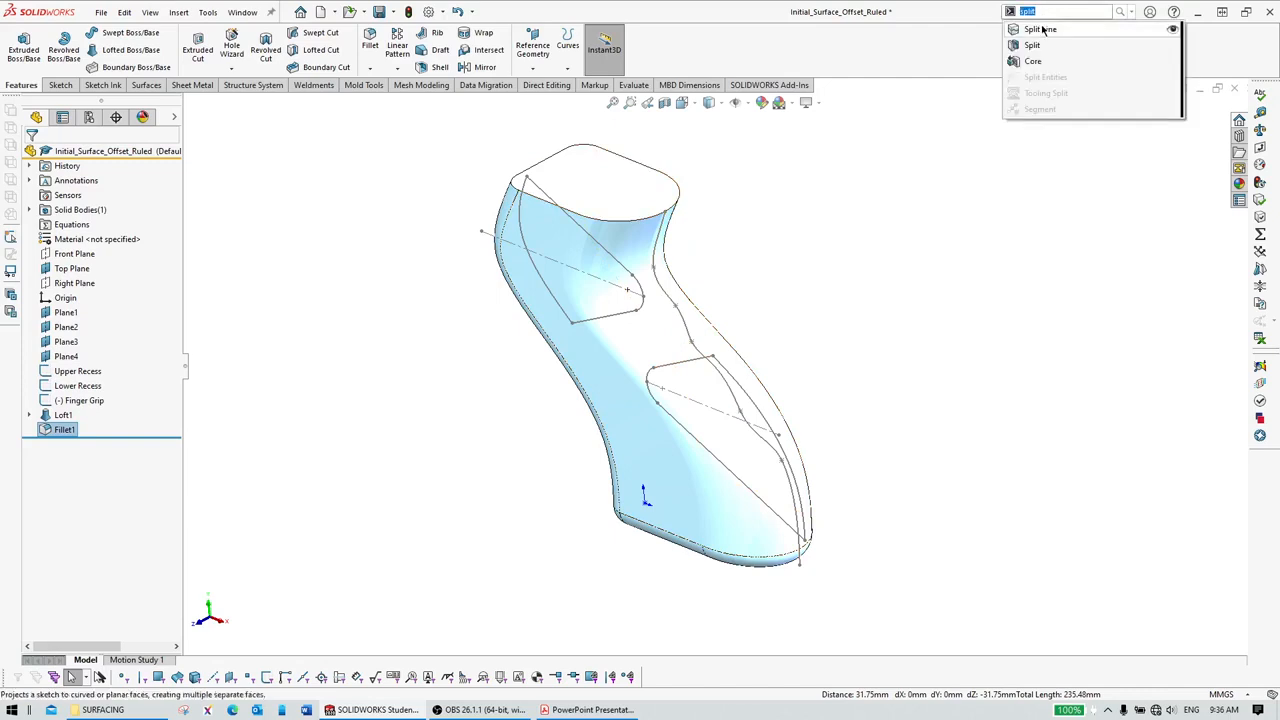
left_click(1044, 30)
left_click(620, 270)
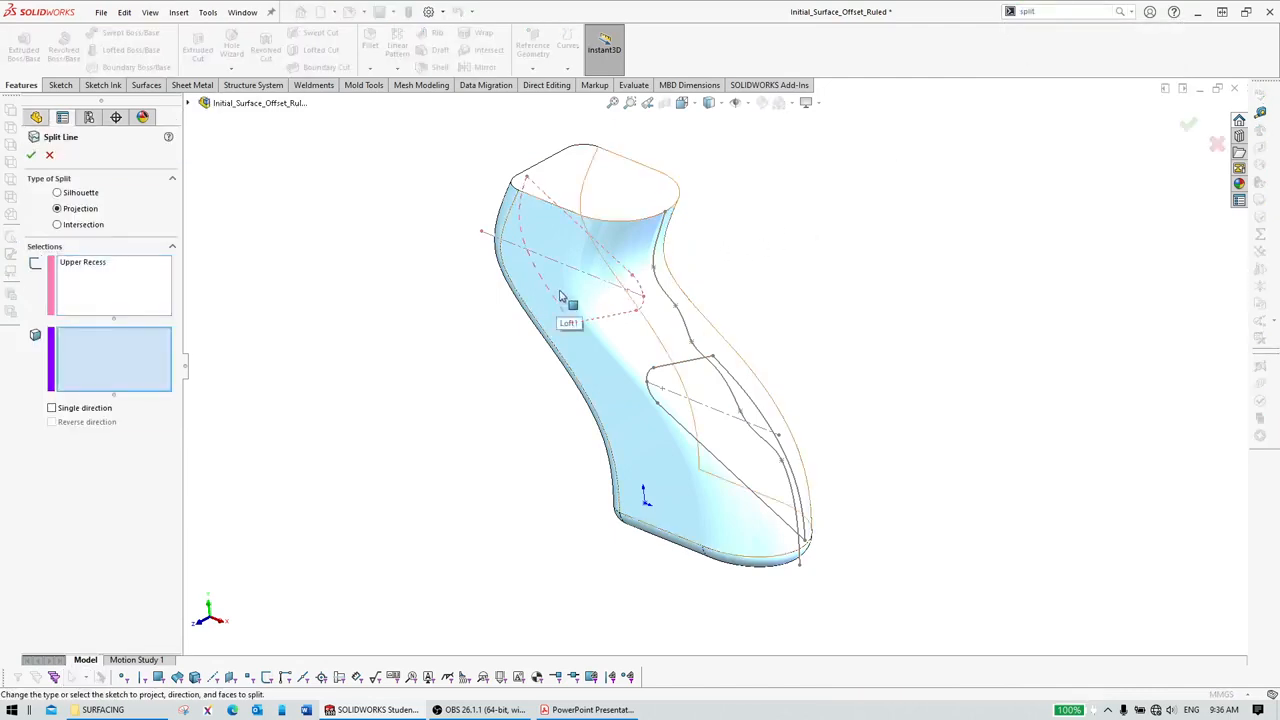
left_click(578, 295)
middle_click_drag(578, 295, 663, 286)
left_click(620, 250)
left_click(600, 245)
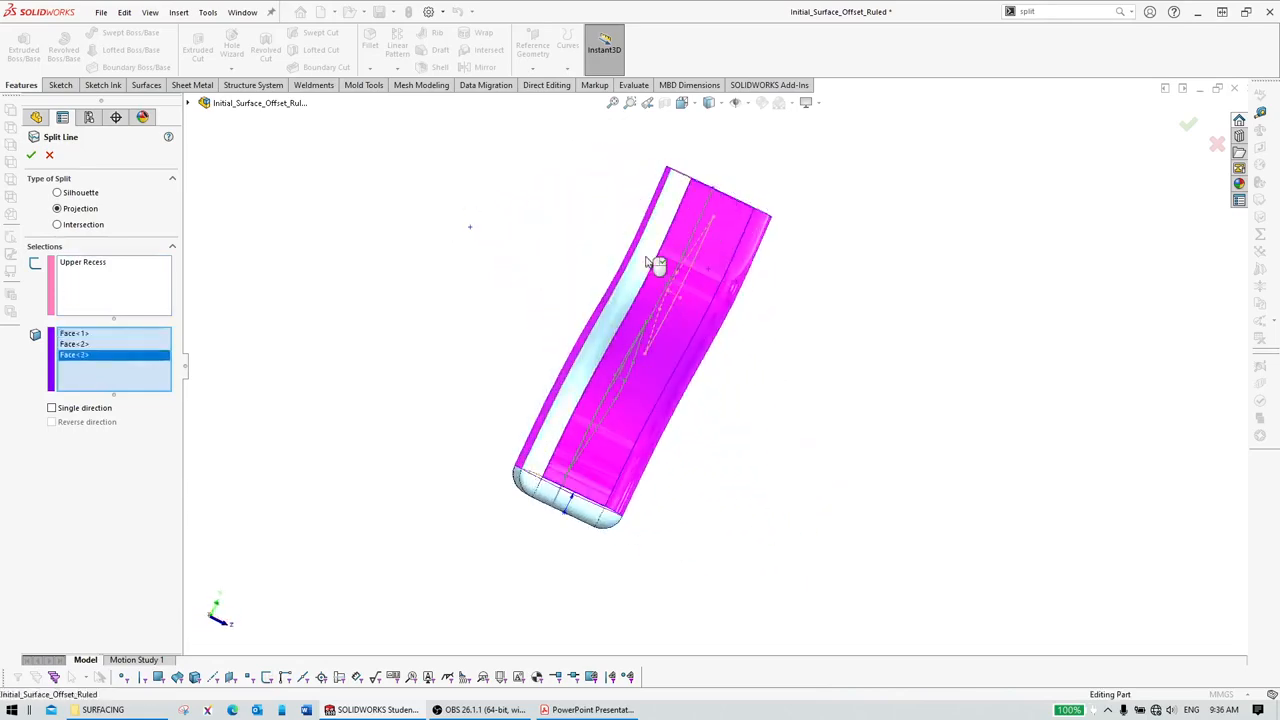
left_click(655, 263)
right_click(648, 260)
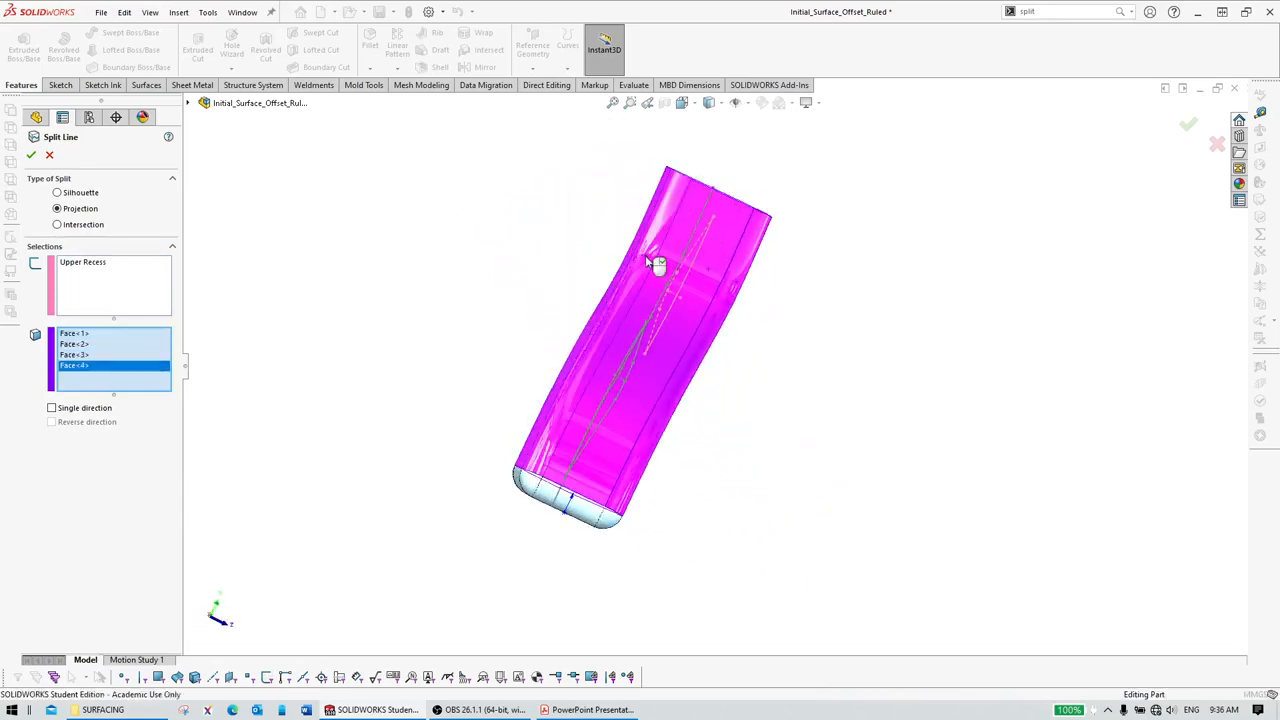
Step: Examine the upper recess split outline on the body from several angles
middle_click_drag(765, 326, 700, 292)
scroll(690, 260, "down", 4)
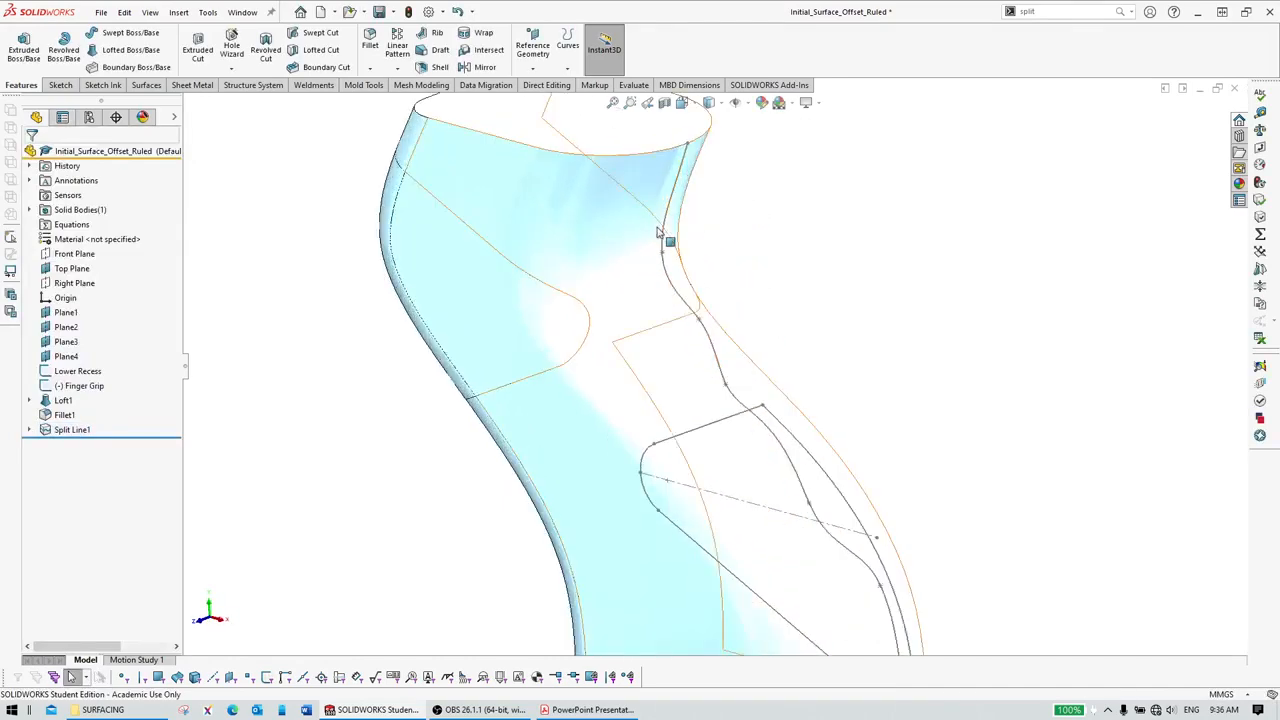
scroll(672, 236, "up", 2)
scroll(780, 250, "up", 2)
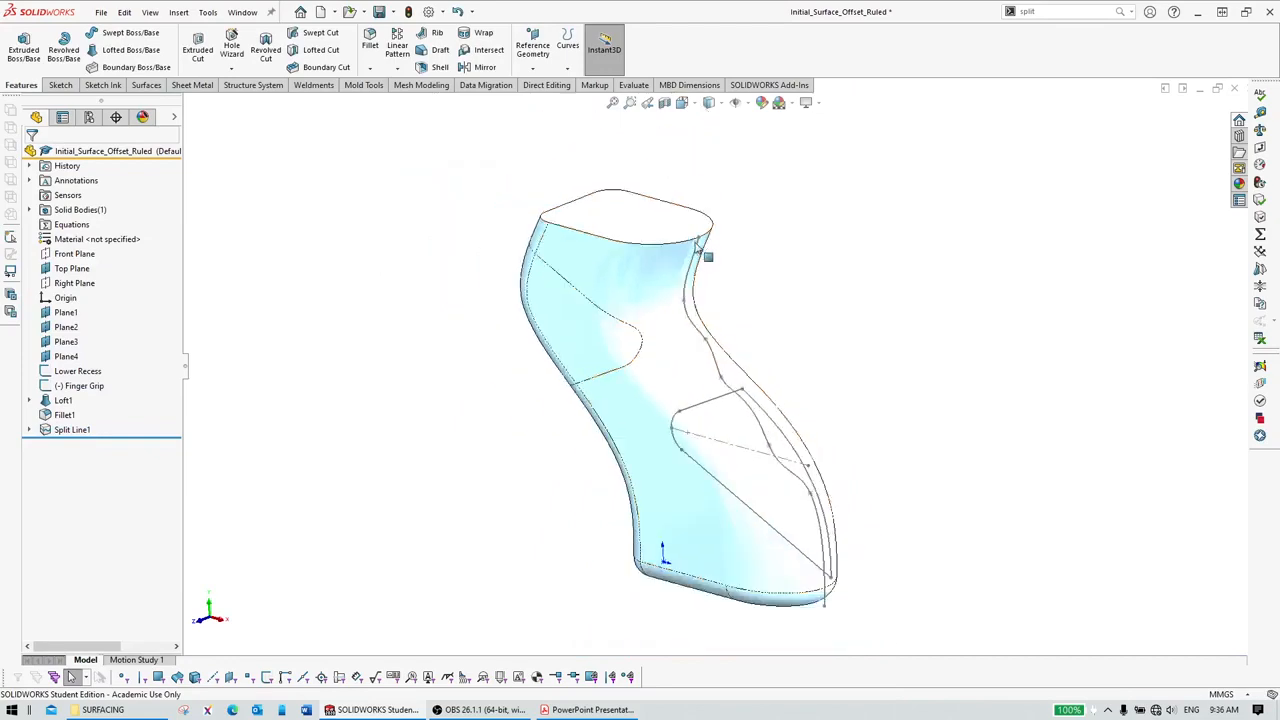
scroll(640, 297, "down", 3)
middle_click_drag(640, 297, 503, 183)
middle_click_drag(744, 395, 609, 509)
scroll(587, 280, "down", 3)
scroll(709, 380, "up", 4)
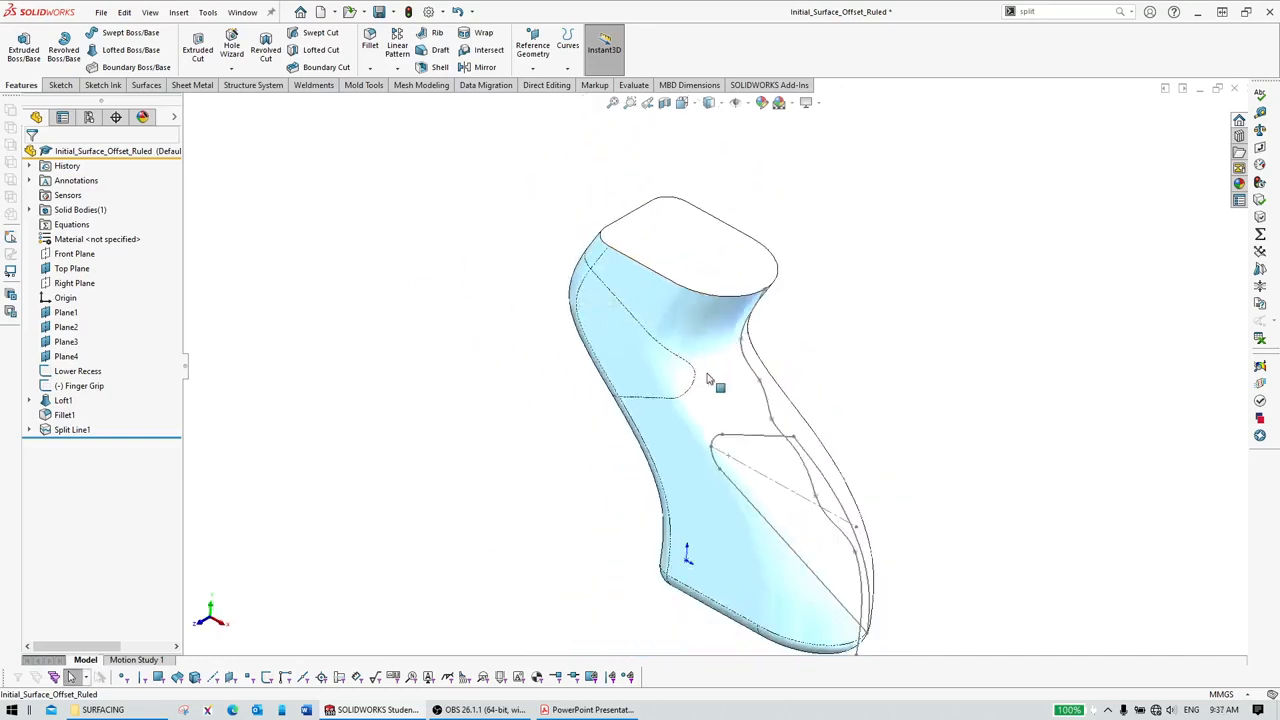
middle_click_drag(888, 490, 833, 405, "ctrl")
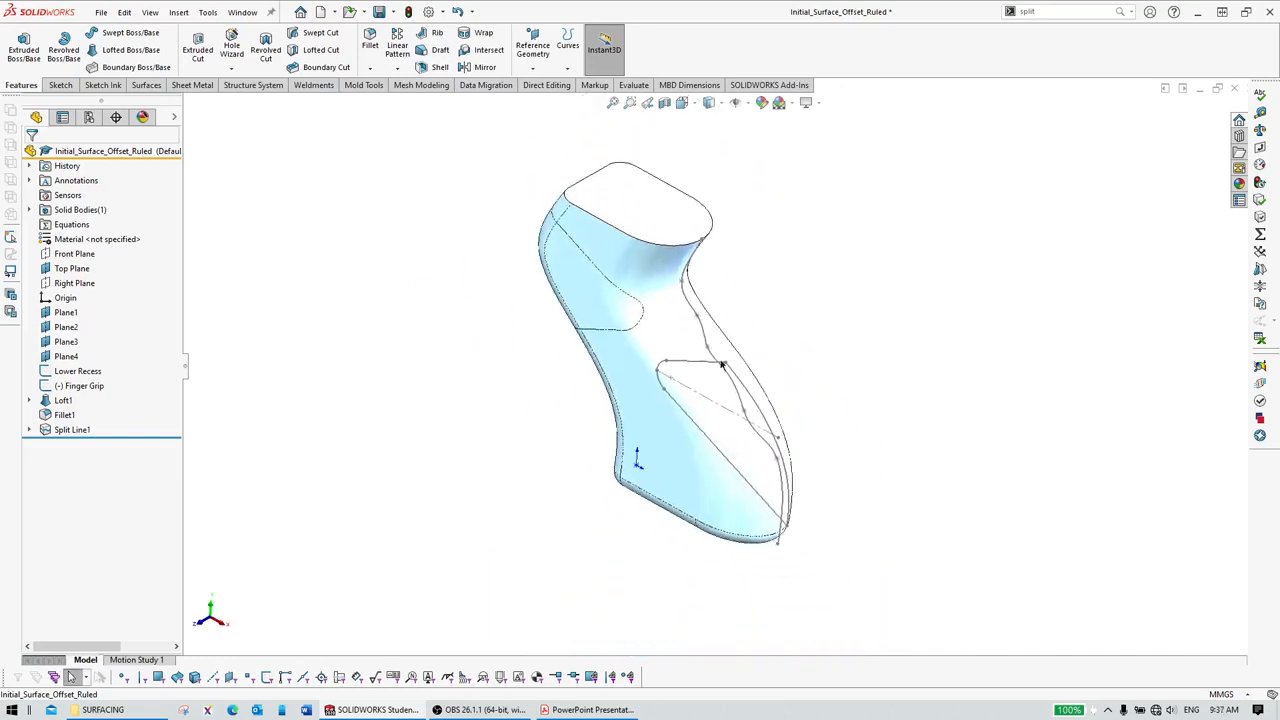
Step: Project the Lower Recess sketch as a split line onto the body's large curved side face
left_click(1040, 12)
left_click(1040, 29)
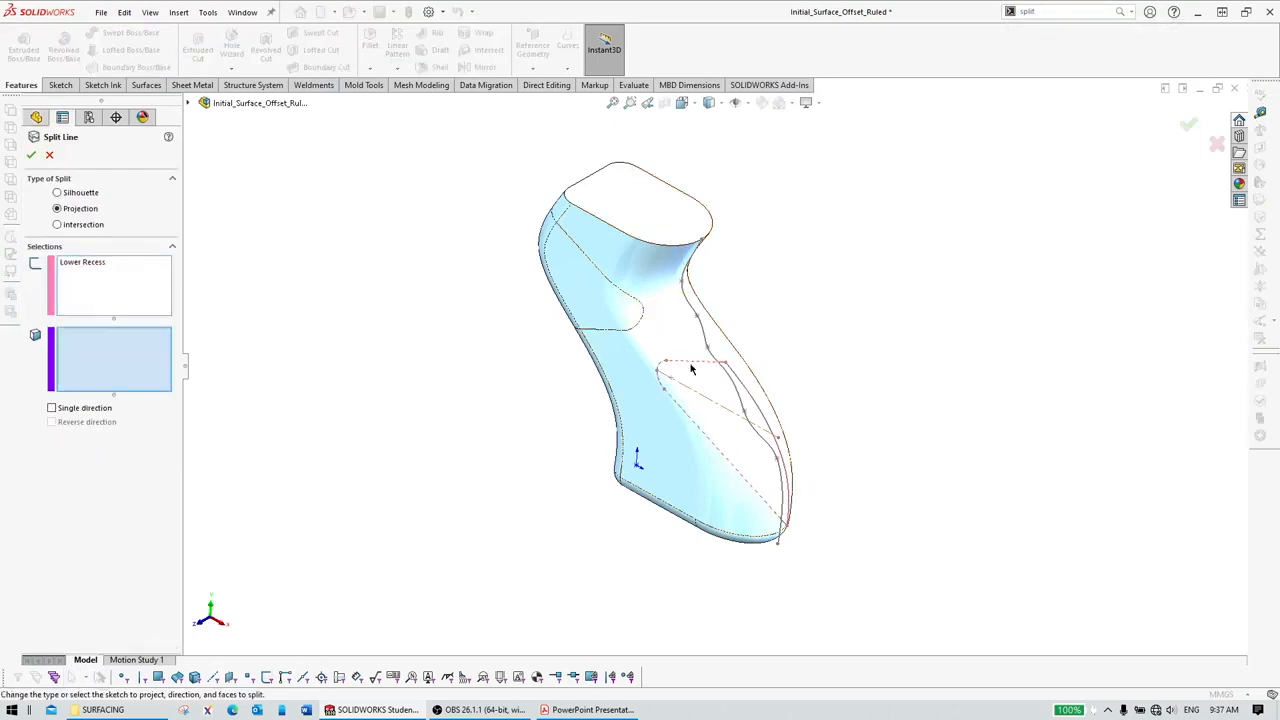
left_click(673, 431)
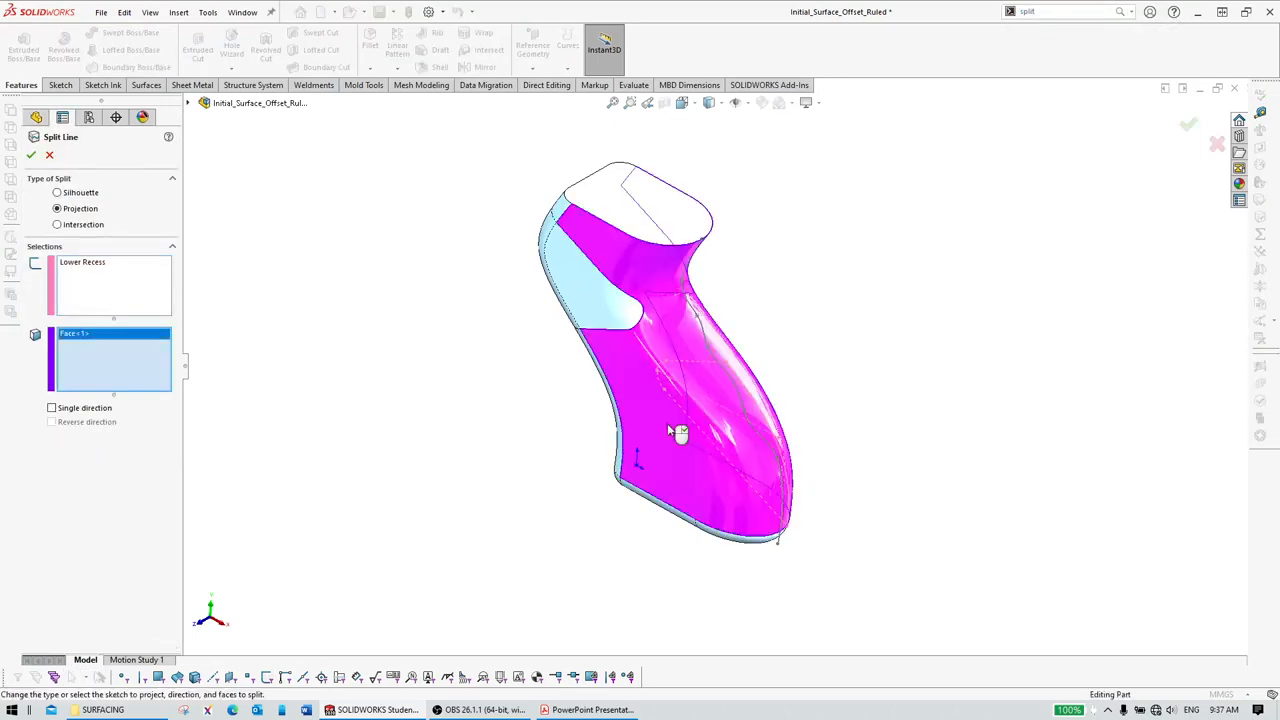
right_click(673, 431)
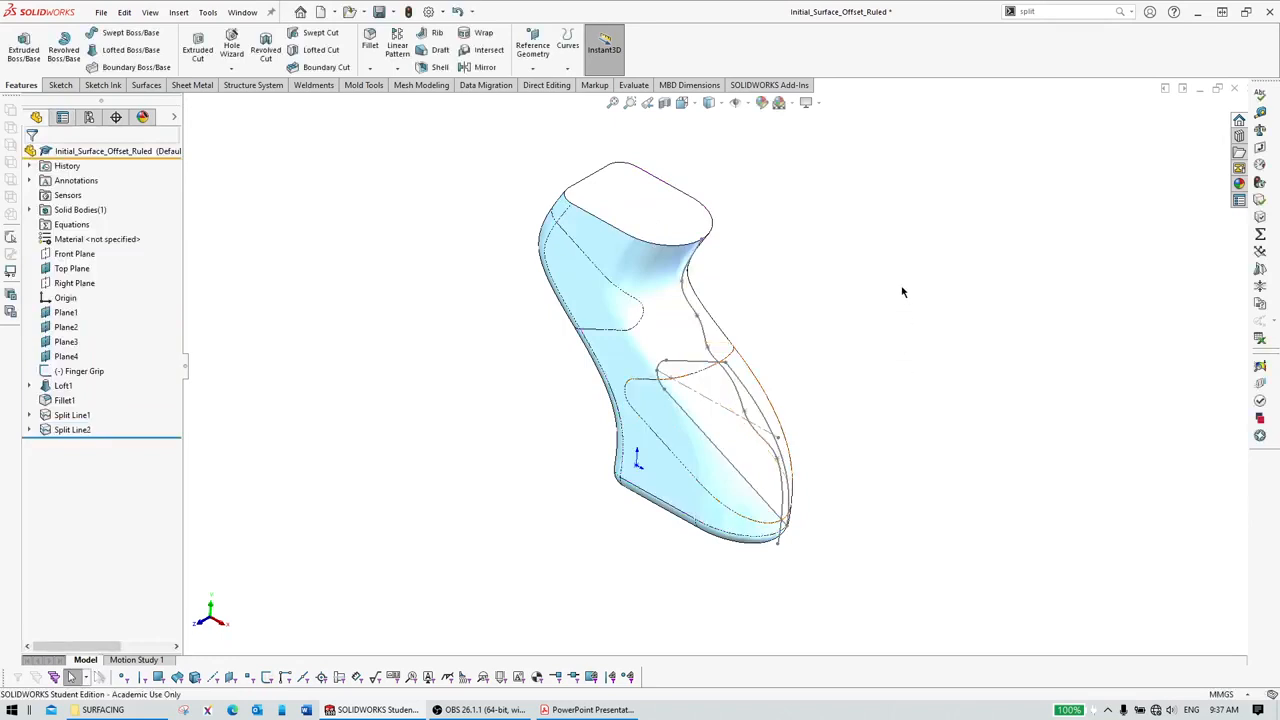
Step: Hide the Lower Recess and Finger Grip sketches
left_click(716, 364)
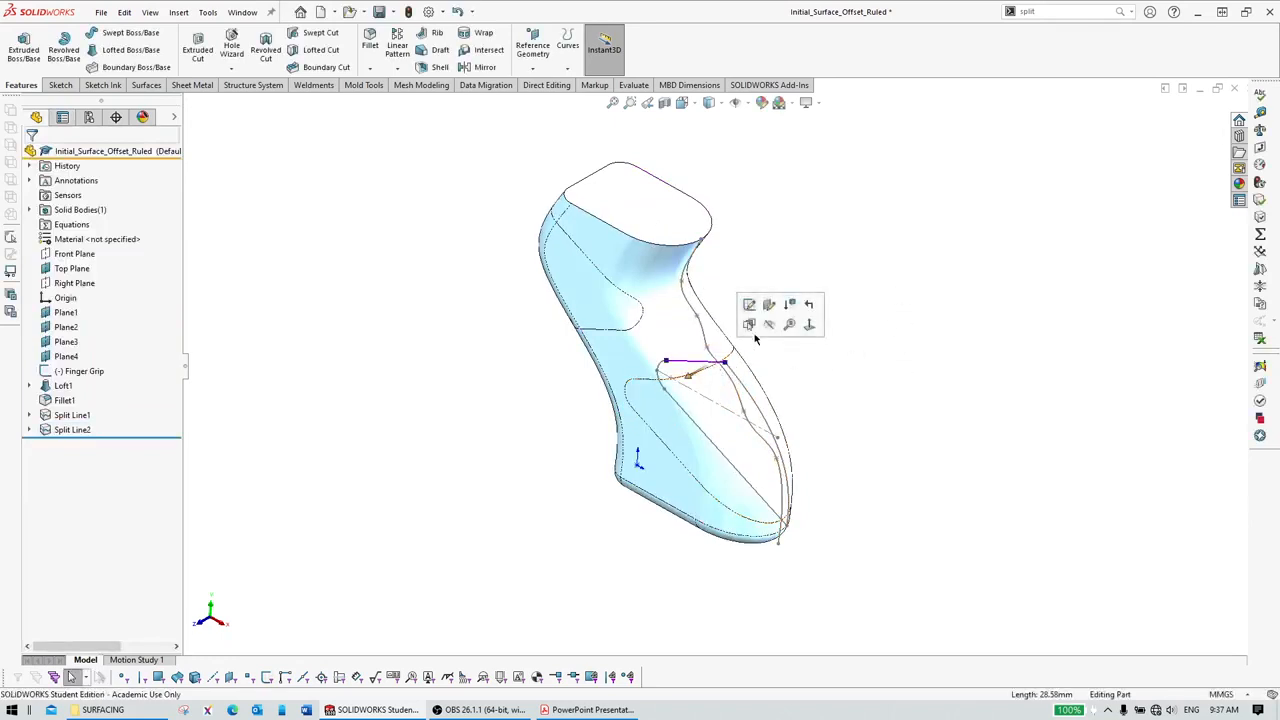
left_click(769, 325)
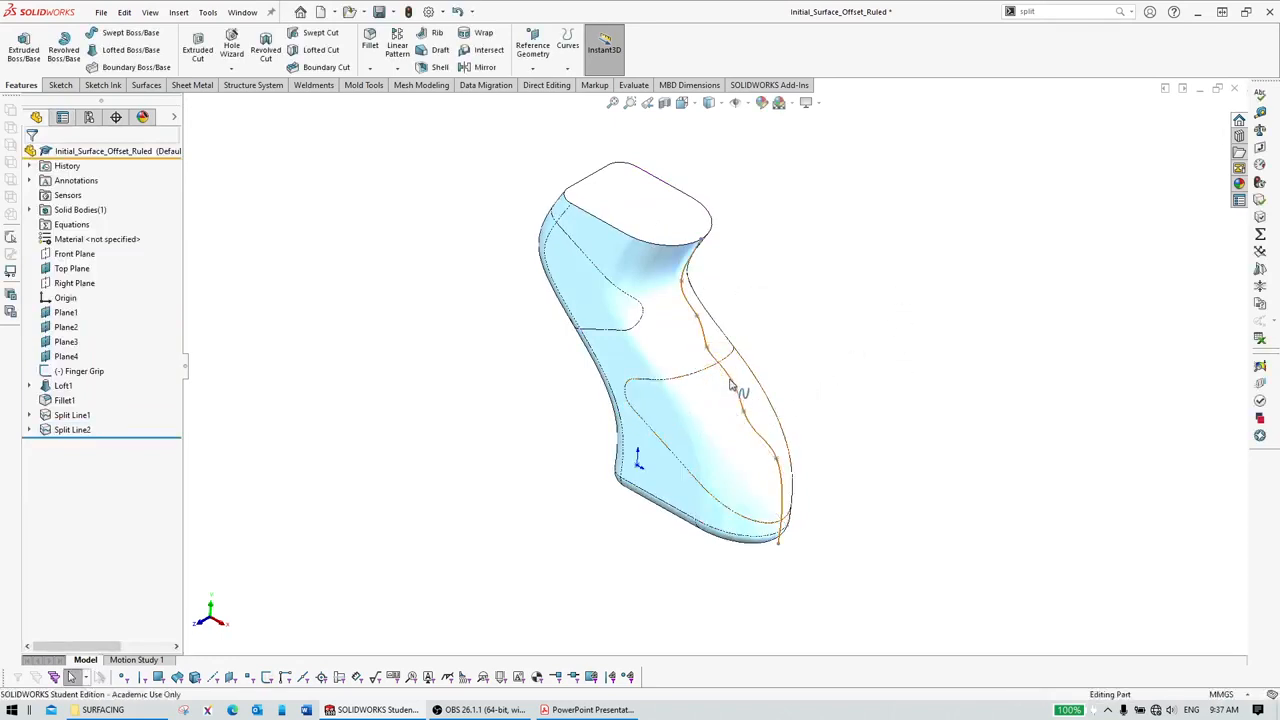
left_click(735, 388)
left_click(797, 350)
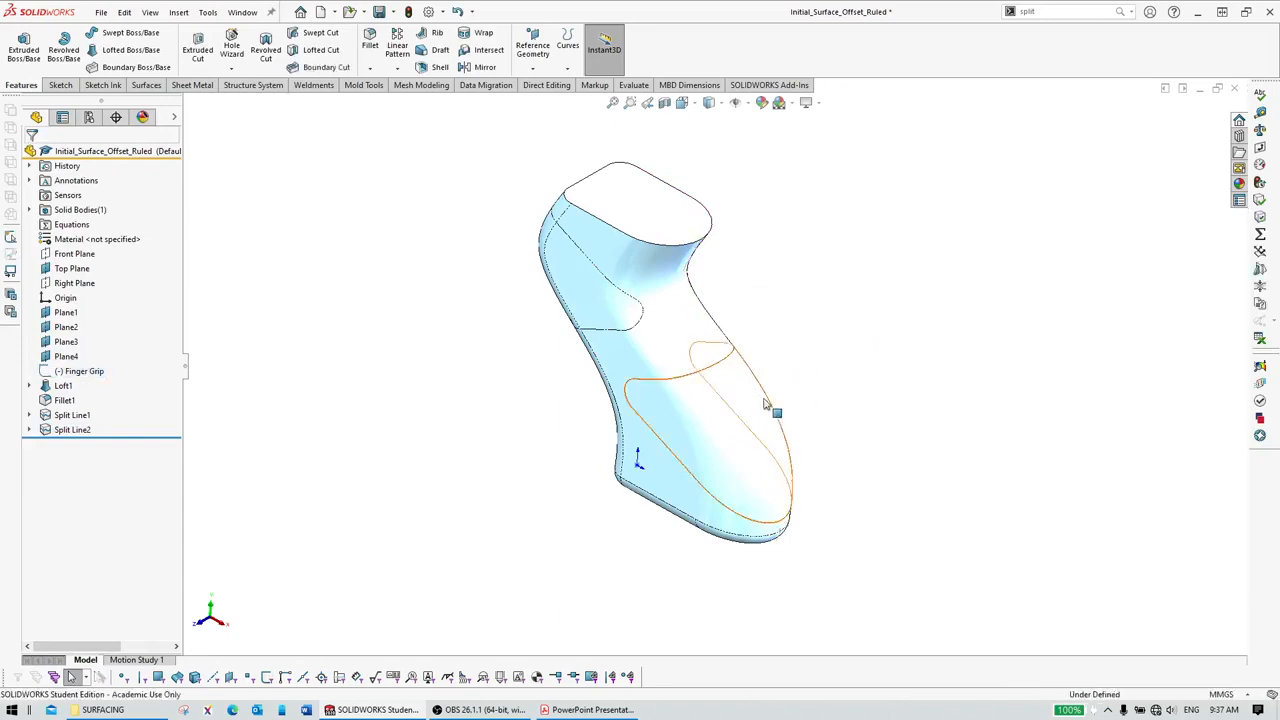
Step: Inspect the lower recess split face around the front and switch to the PDF exercise sheet
middle_click_drag(765, 405, 941, 390)
middle_click_drag(785, 399, 750, 400)
left_click(580, 710)
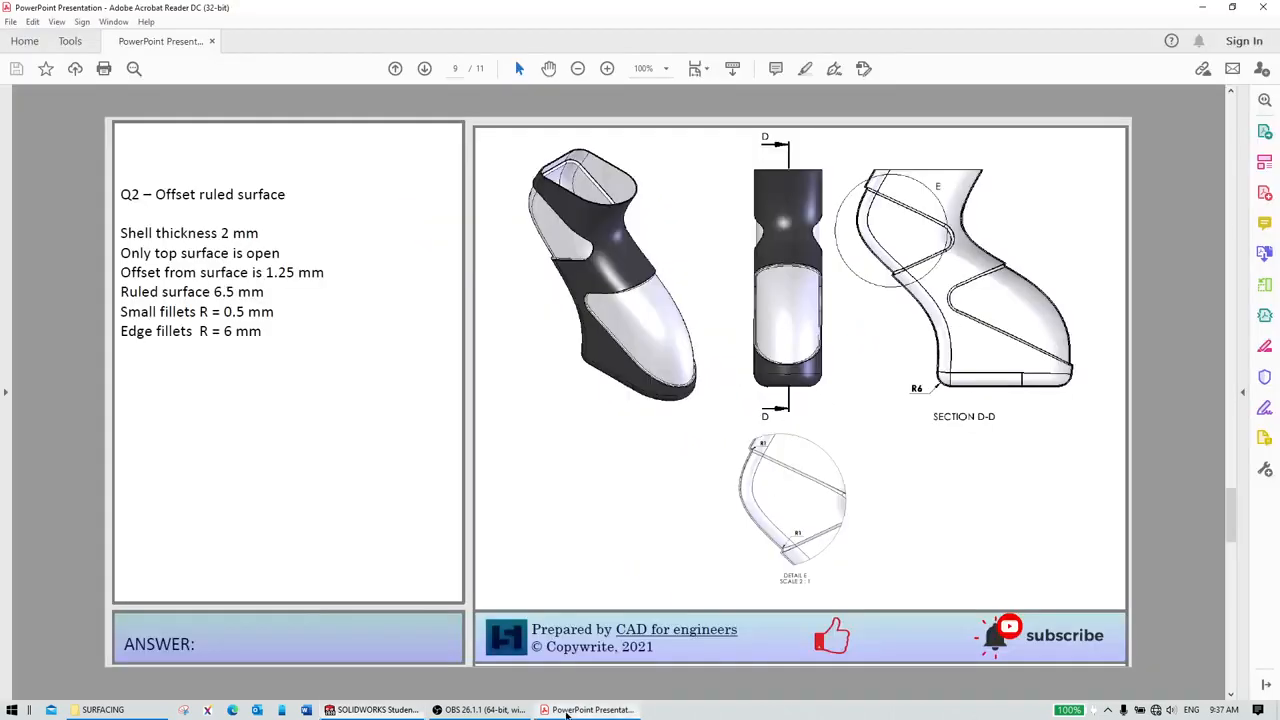
Step: Review the exercise sheet's dimensions and its pages for the recess stage, then return to SOLIDWORKS
scroll(891, 390, "up", 2)
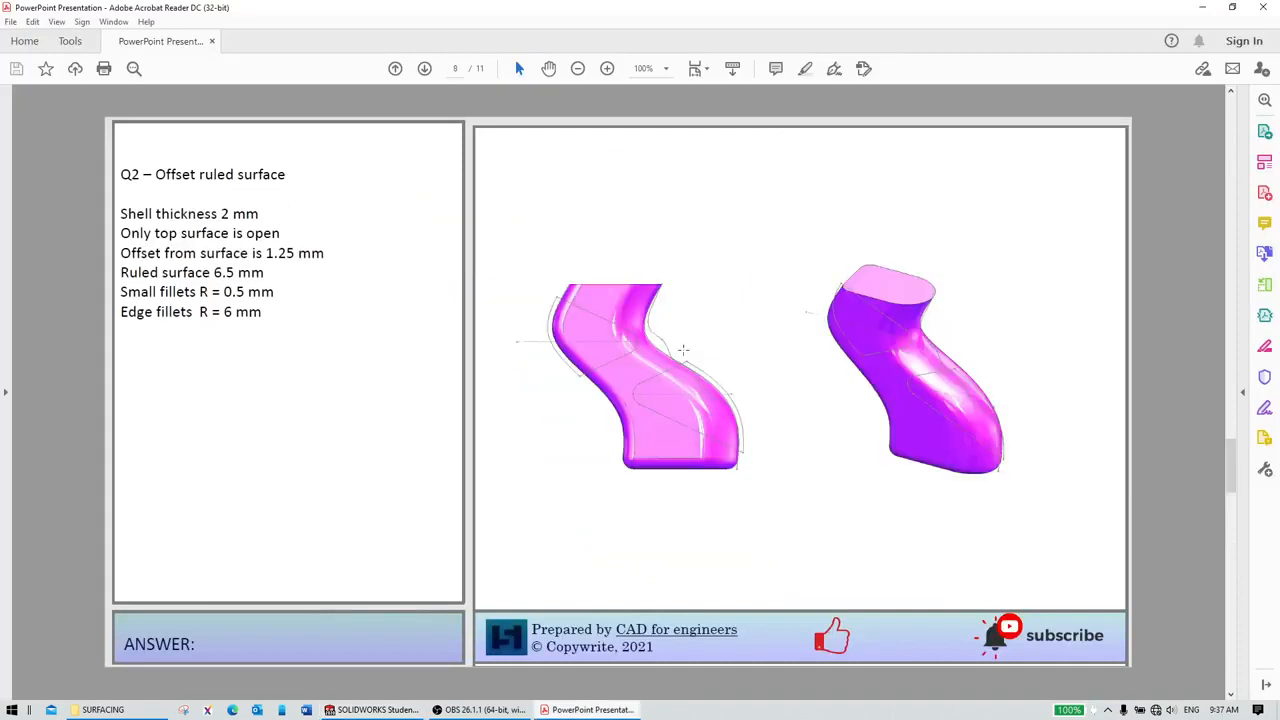
scroll(926, 400, "down", 2)
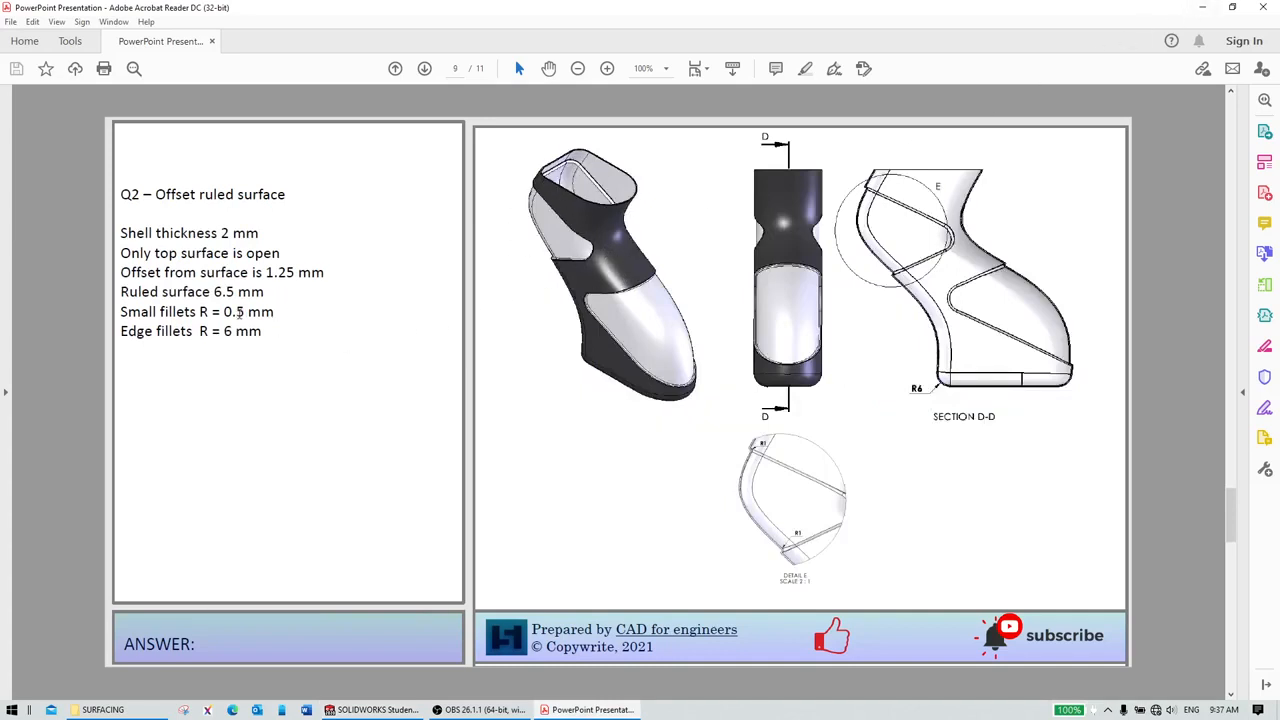
left_click(1201, 7)
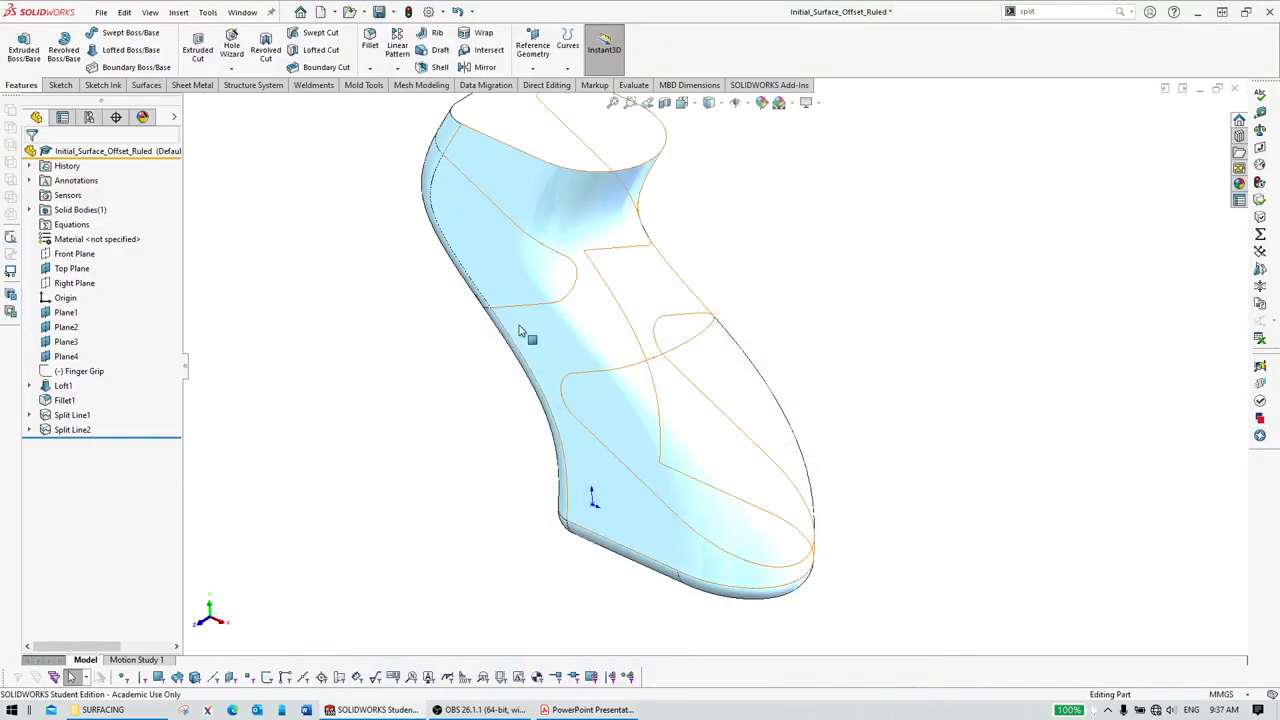
Step: Start an Offset Surface with the 1.25 mm distance from the exercise sheet and select the upper recess's near side face
left_click(146, 86)
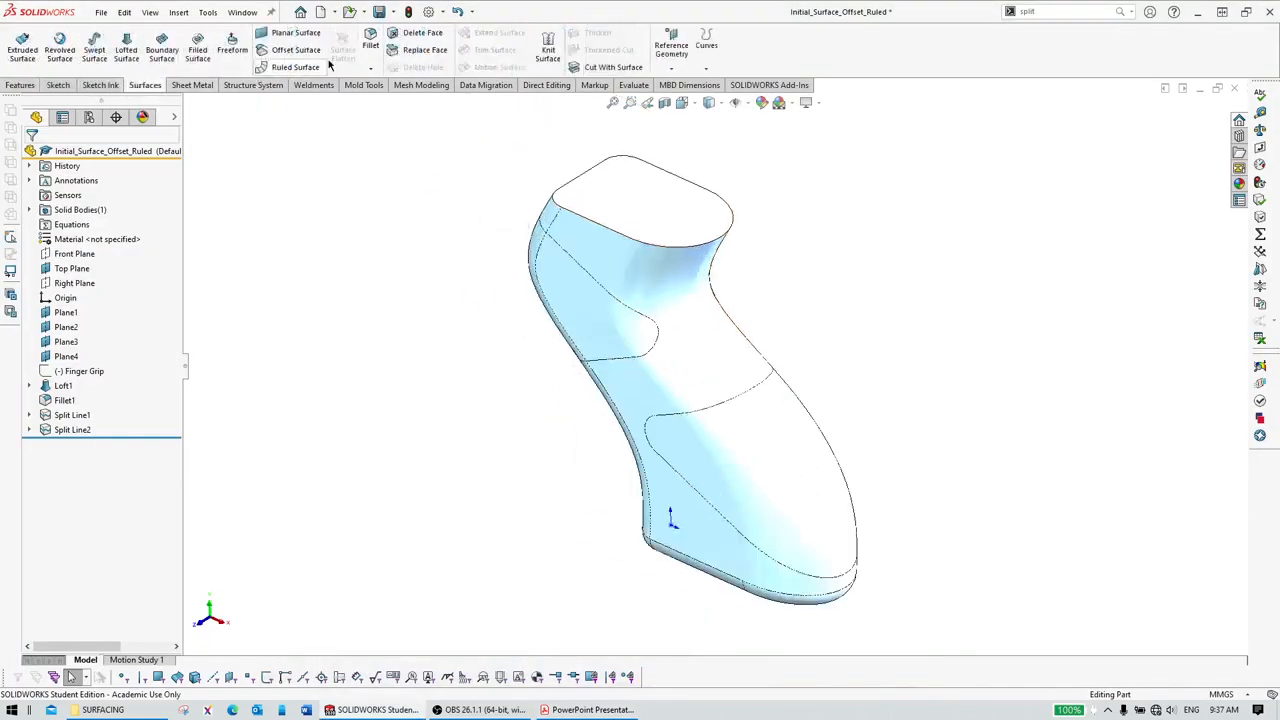
left_click(292, 52)
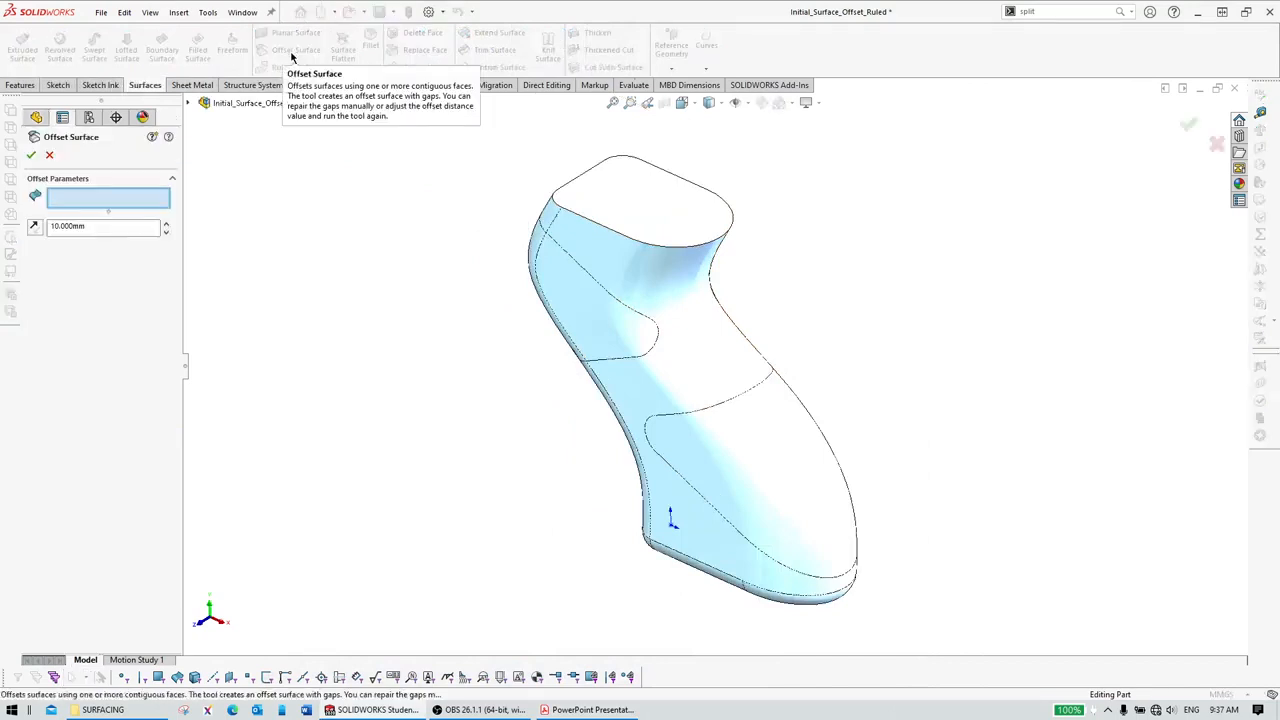
left_click(588, 709)
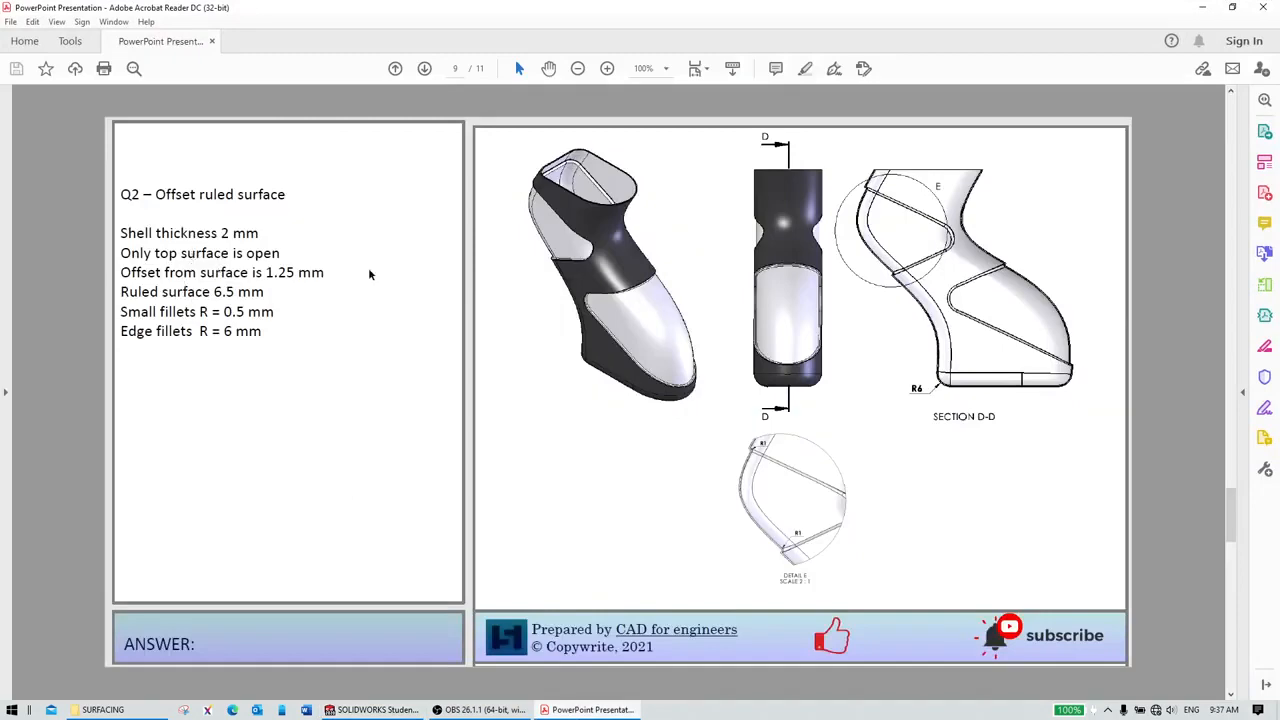
left_click(1203, 8)
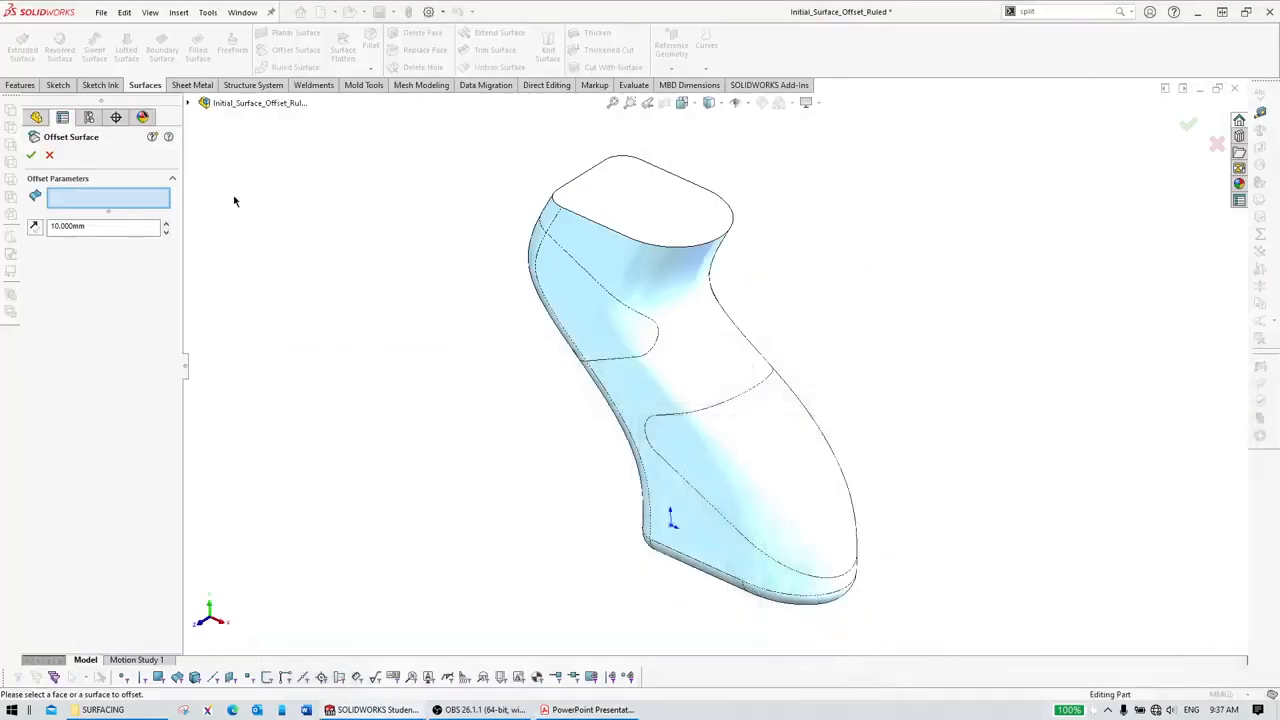
left_click(98, 226)
type("1.25")
left_click(571, 273)
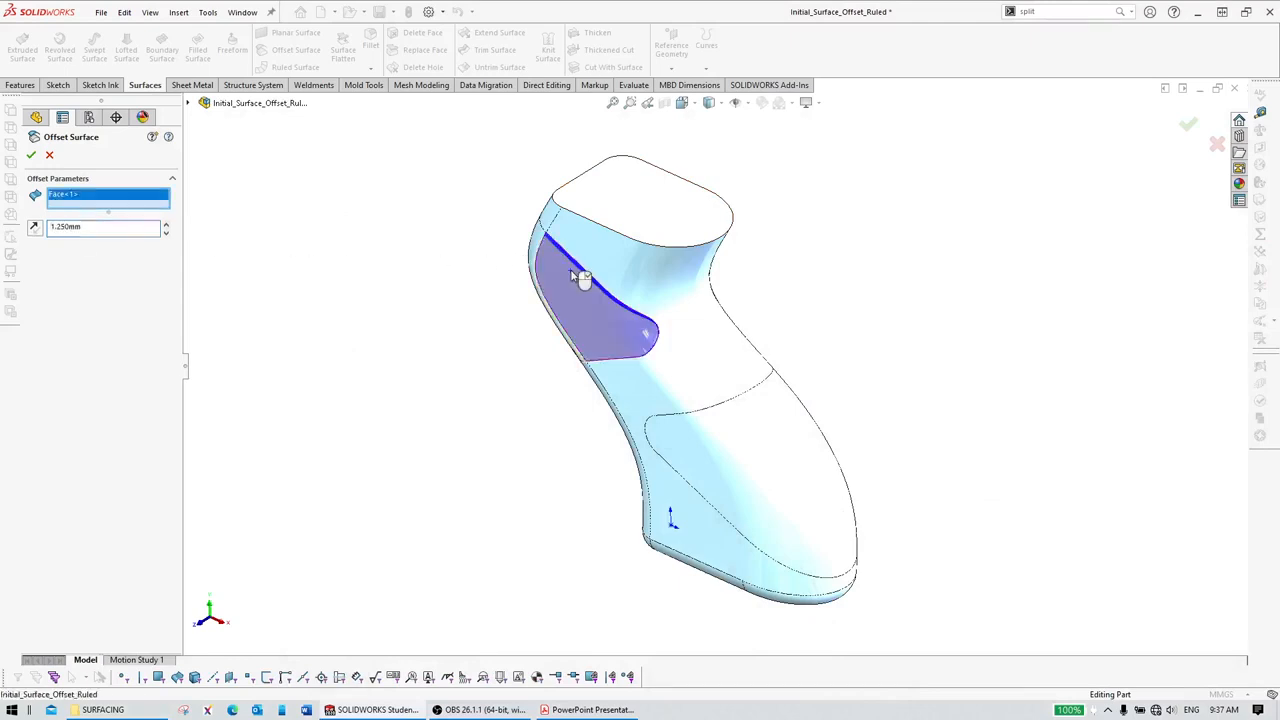
Step: Add the remaining upper recess faces around the body to the offset, flip it inward and create the surface
scroll(580, 280, "down", 5)
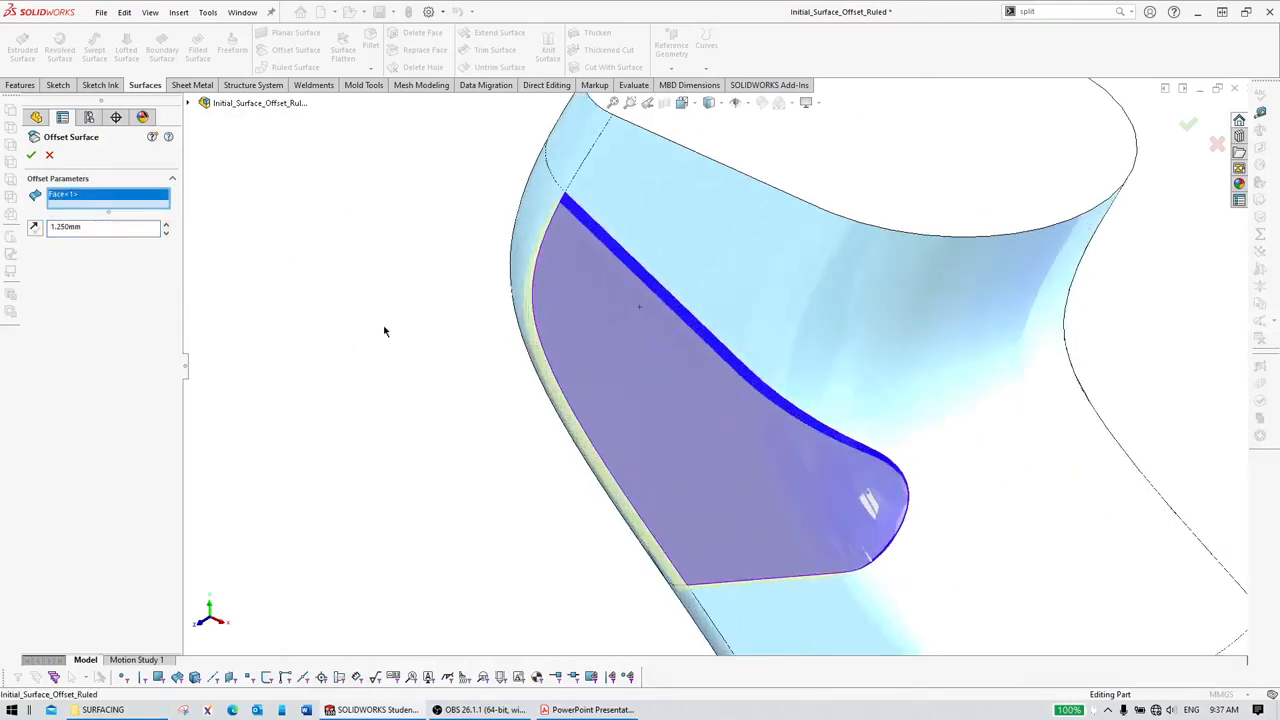
middle_click_drag(507, 337, 575, 300)
left_click(514, 266)
middle_click_drag(514, 266, 650, 284)
left_click(543, 258)
left_click(459, 241)
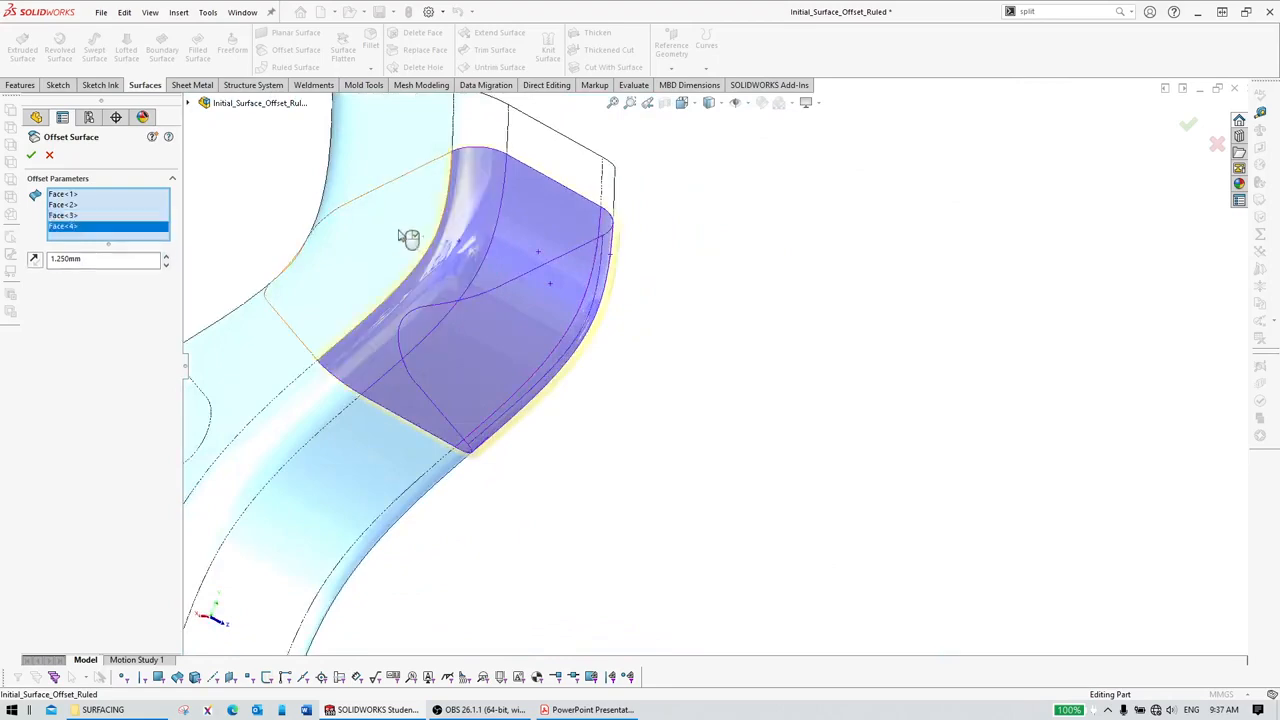
left_click(389, 226)
middle_click_drag(452, 262, 363, 334)
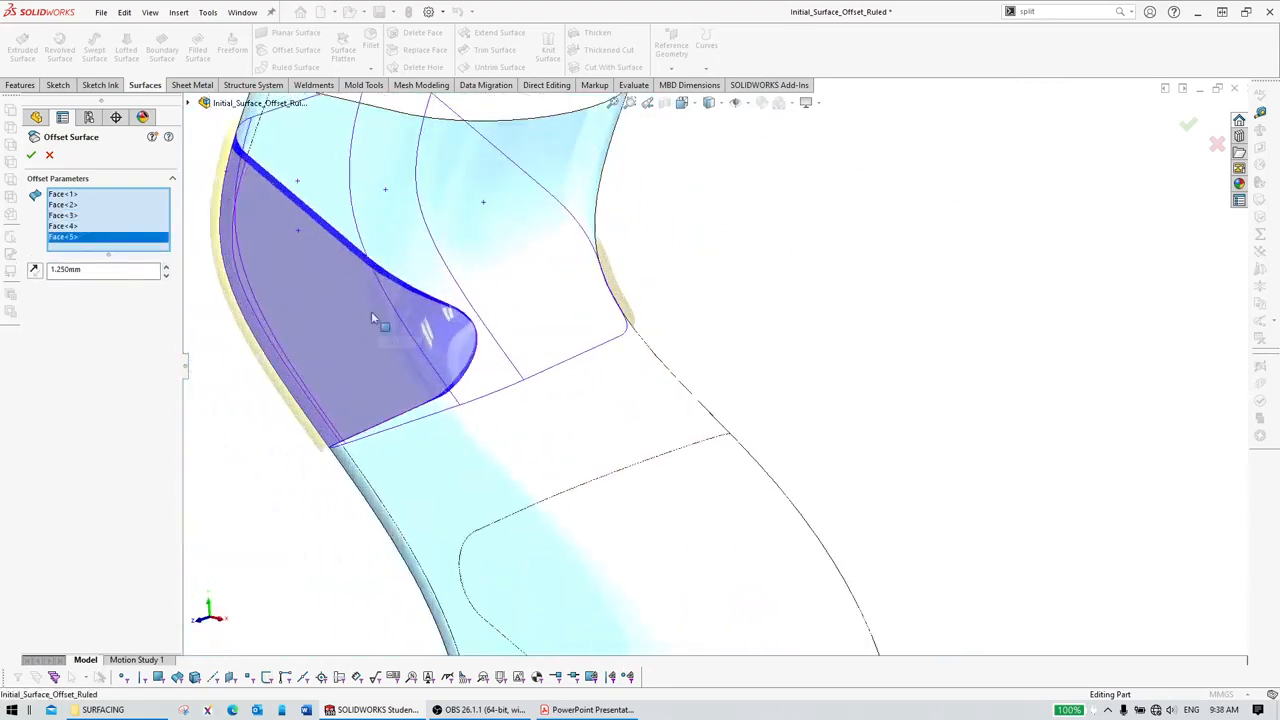
scroll(371, 312, "up", 1)
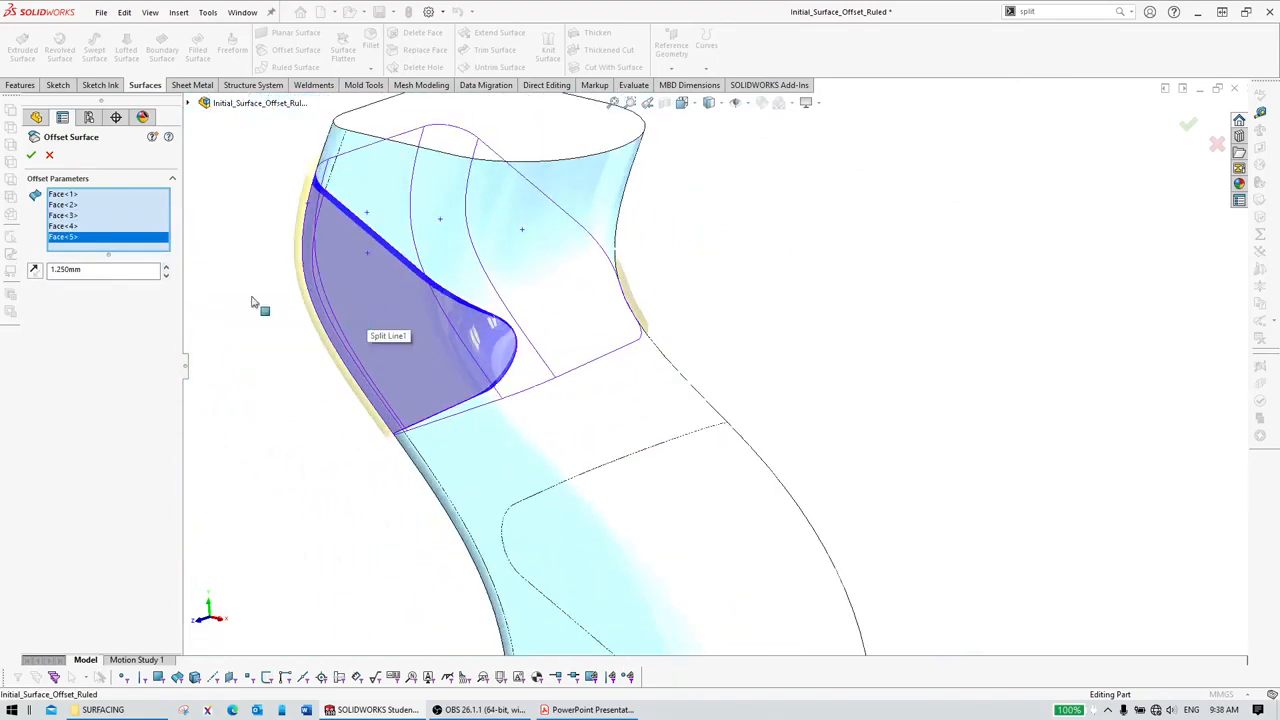
left_click(37, 279)
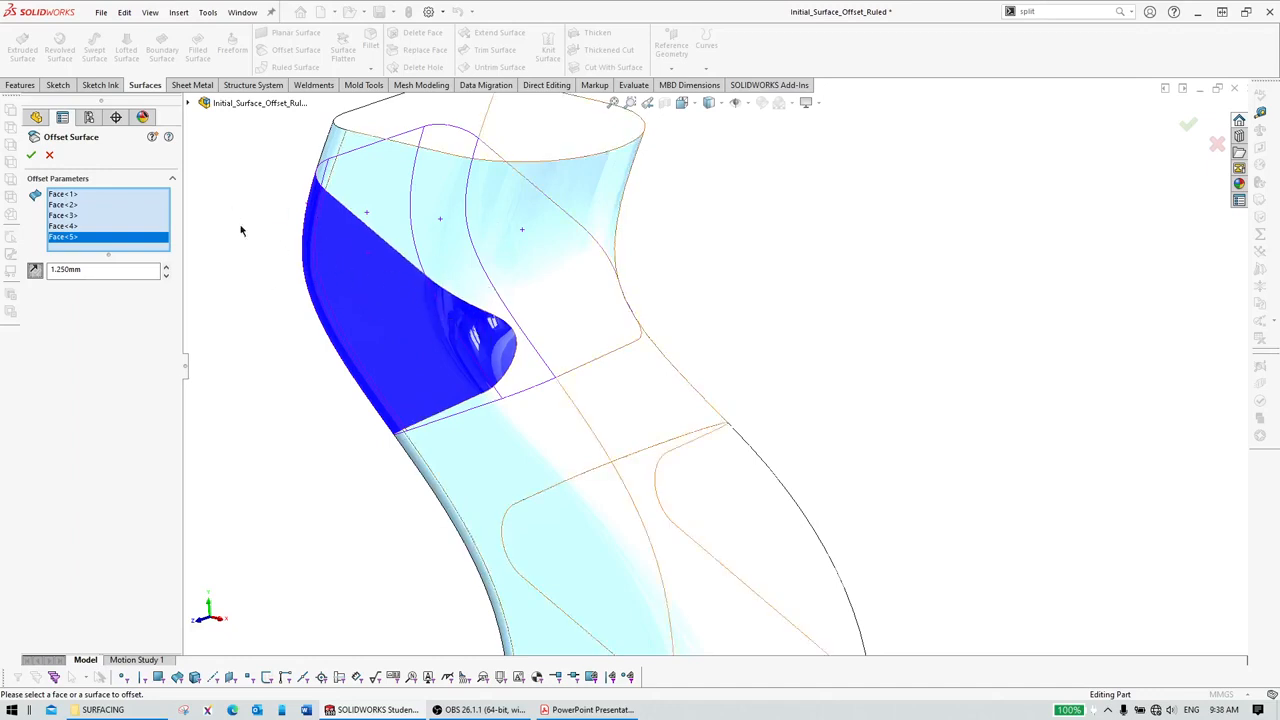
left_click(32, 156)
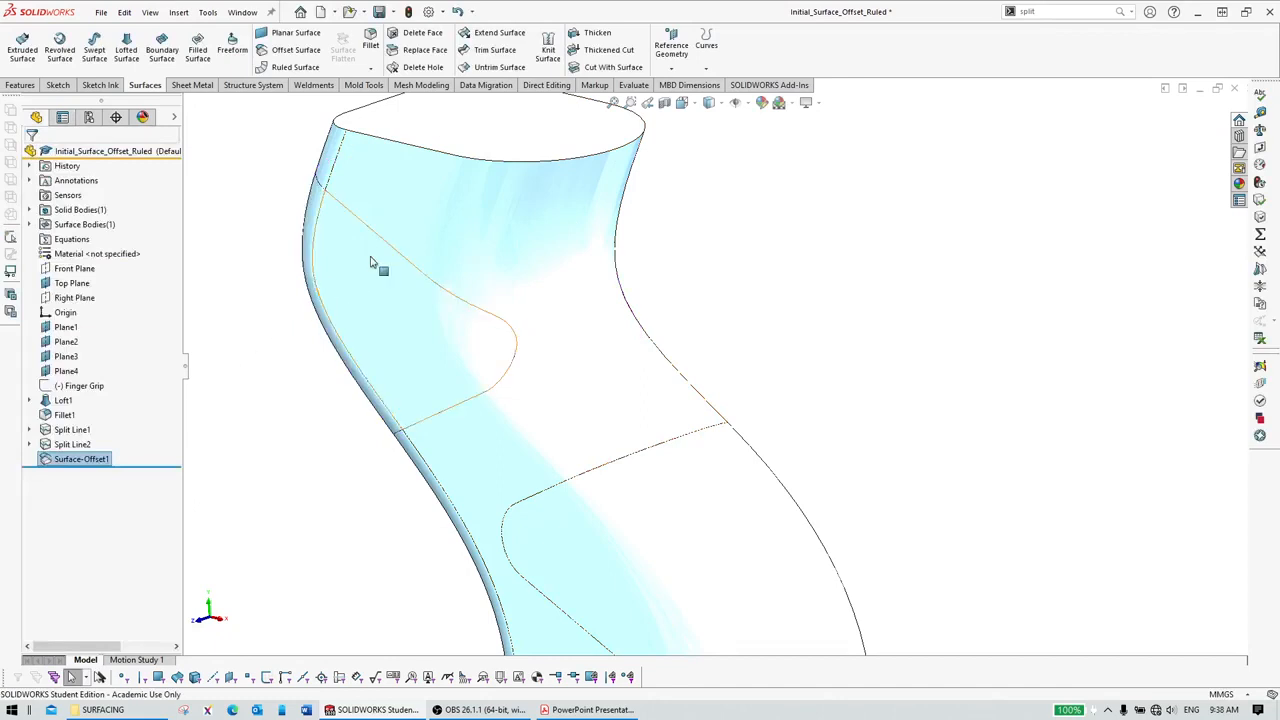
Step: Hide the solid body so that only the offset surface is displayed
left_click(405, 220)
left_click(464, 179)
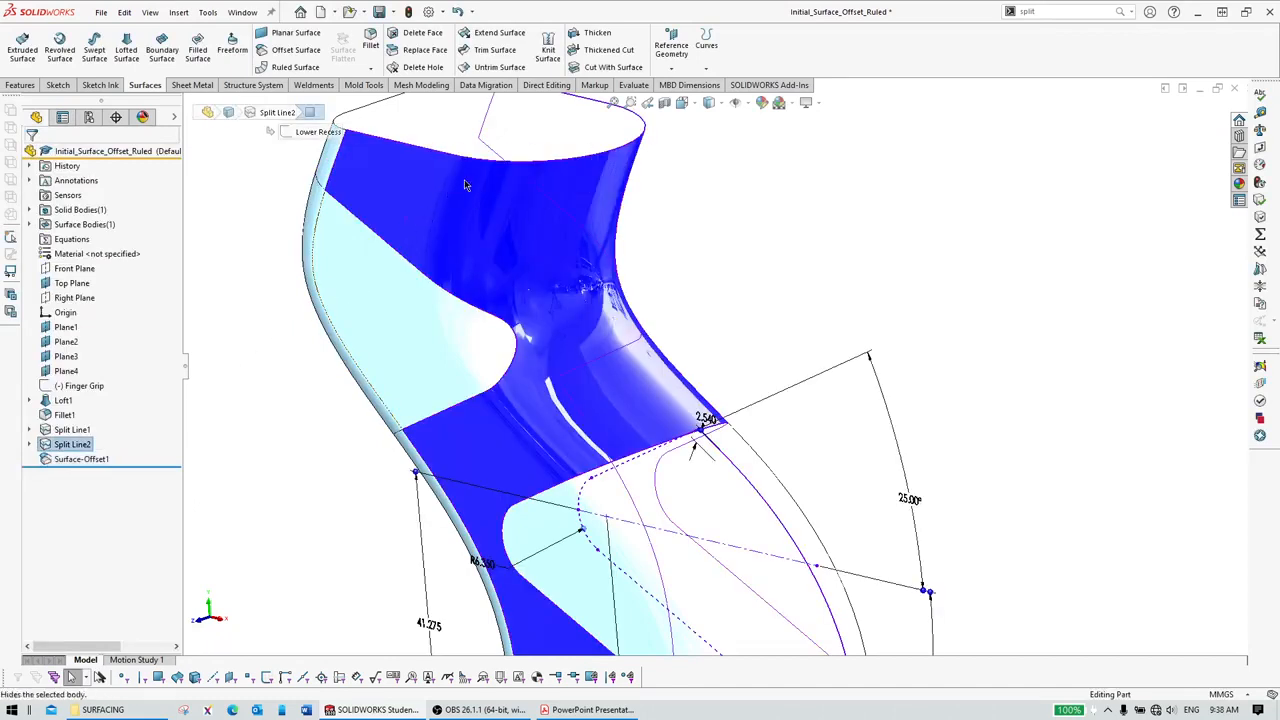
mouse_move(739, 291)
middle_mouse_down()
mouse_move(557, 294)
mouse_move(651, 317)
mouse_move(688, 309)
mouse_move(634, 309)
mouse_move(617, 289)
mouse_move(740, 160)
middle_mouse_up()
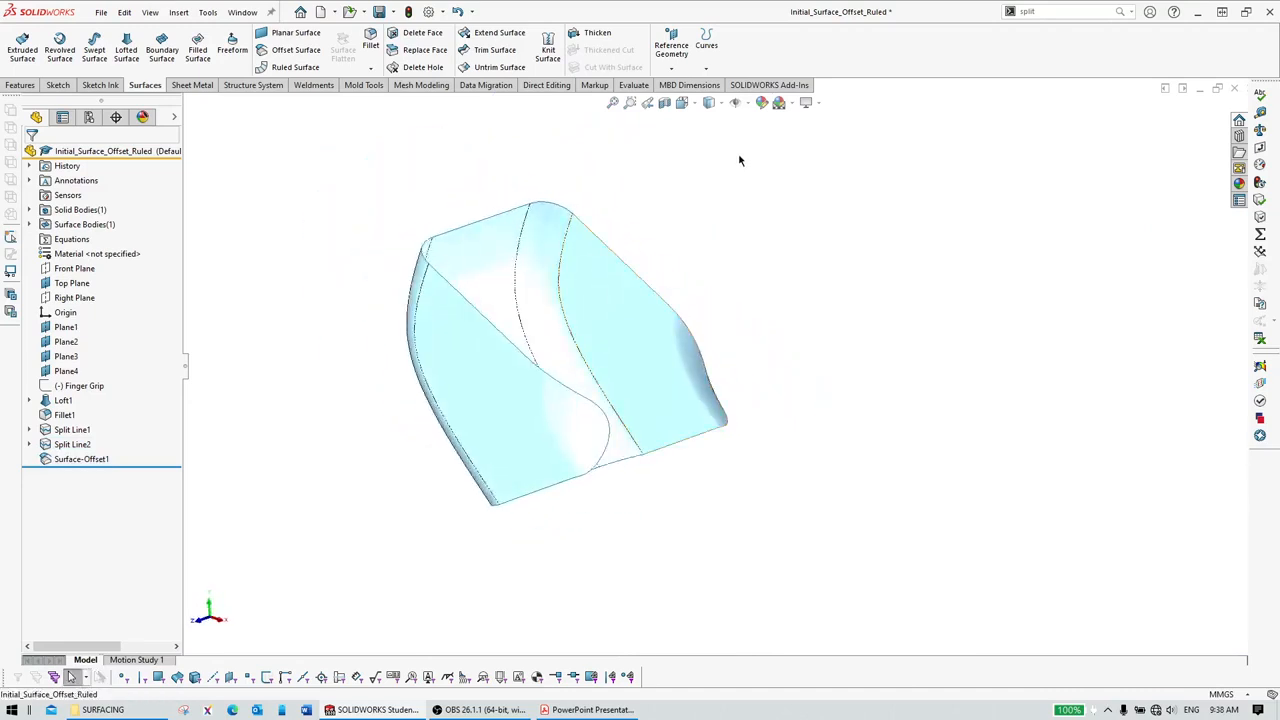
Step: Change the part's appearance color from the default to a strong blue
left_click(762, 102)
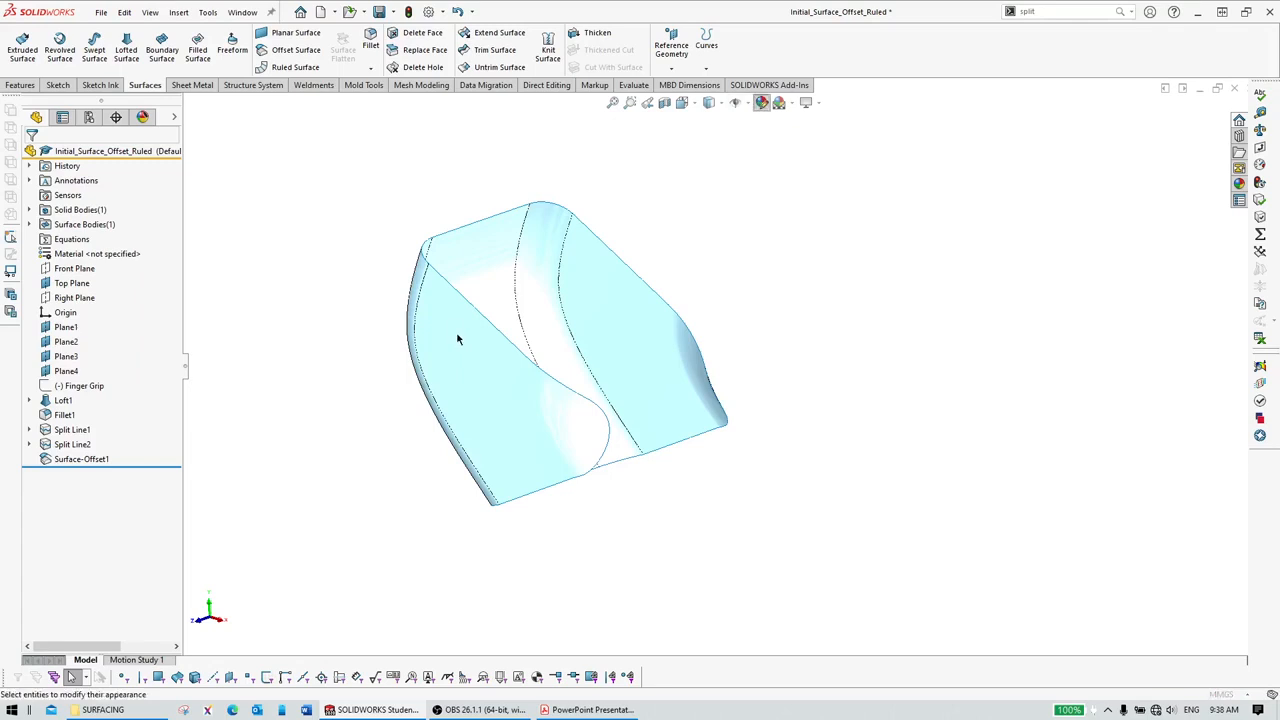
left_click(533, 338)
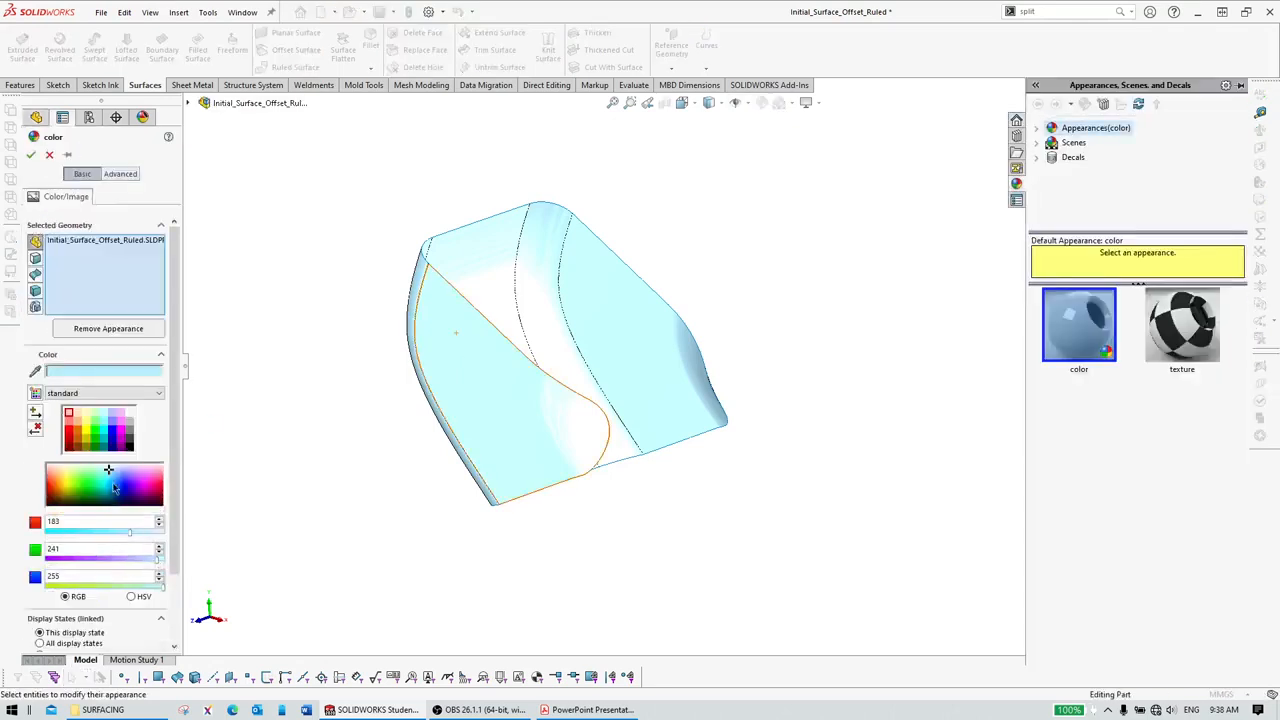
left_click(124, 484)
left_click(31, 155)
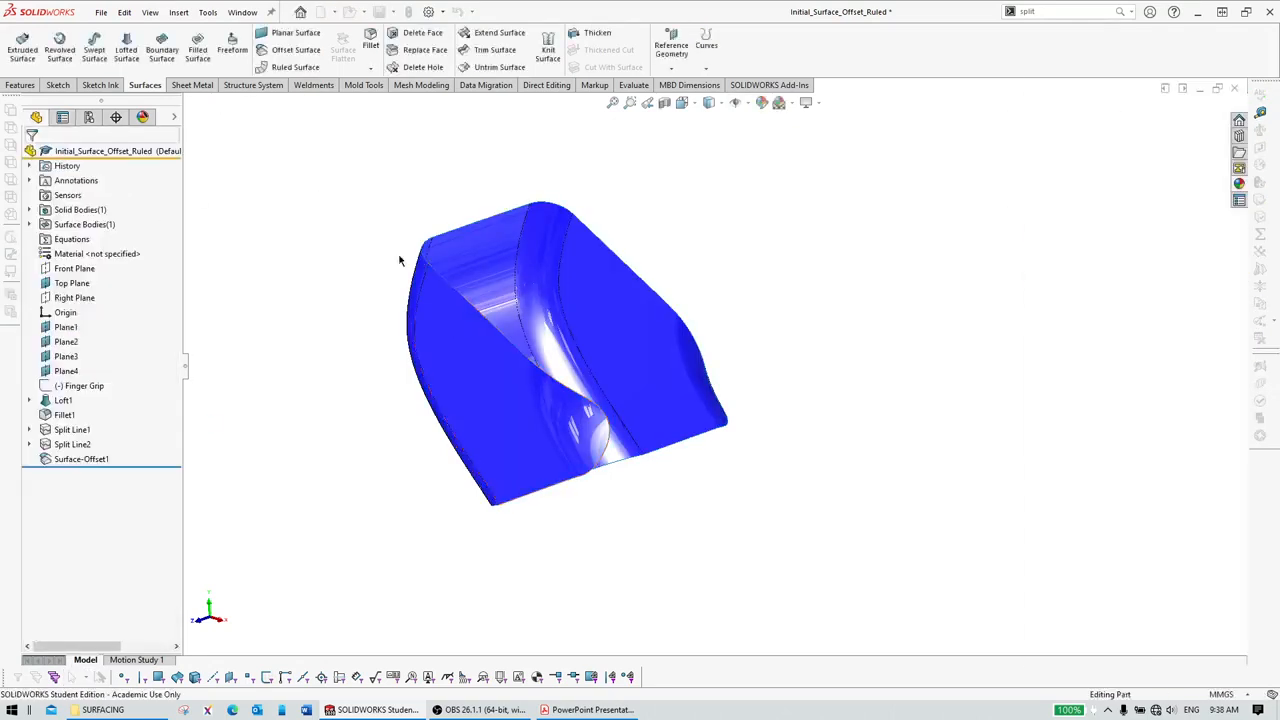
Step: Examine the offset surface and check the ruled surface distance on the PDF exercise sheet before returning to SOLIDWORKS
middle_click_drag(470, 390, 619, 288)
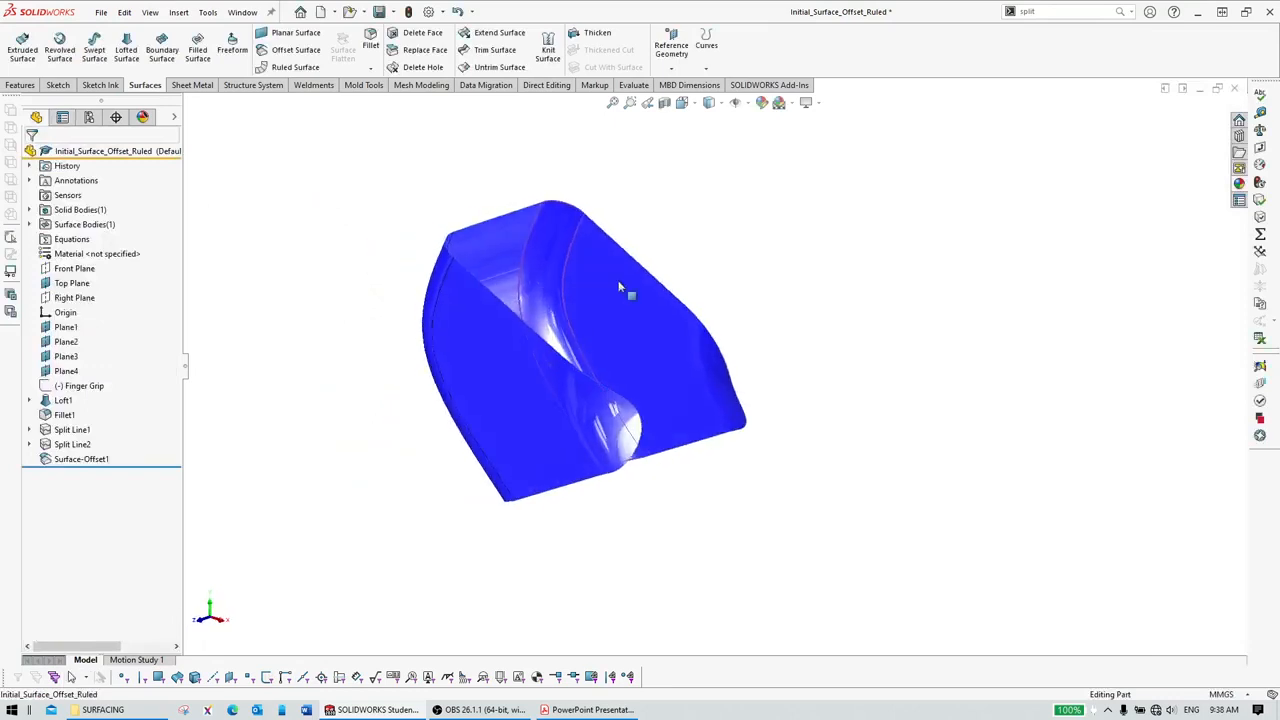
left_click(722, 105)
left_click(746, 270)
scroll(567, 386, "down", 1)
mouse_move(566, 388)
middle_mouse_down()
mouse_move(491, 400)
mouse_move(578, 398)
middle_mouse_up()
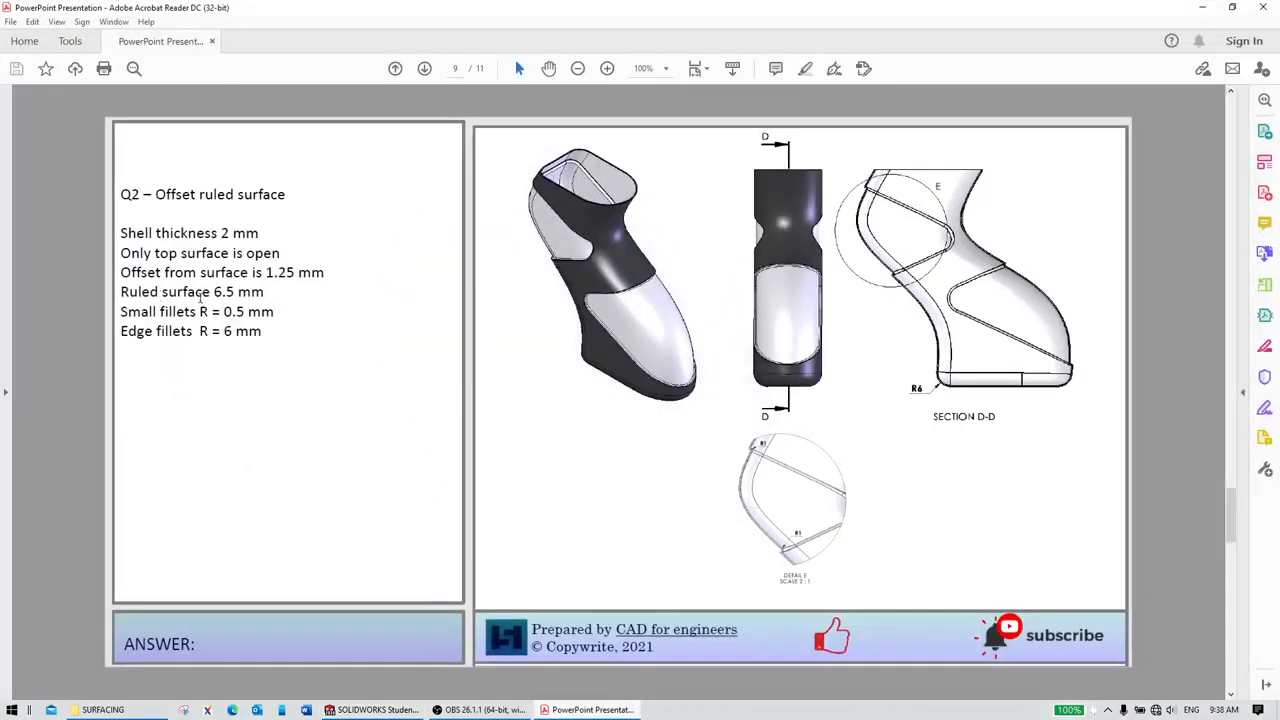
left_click(1202, 7)
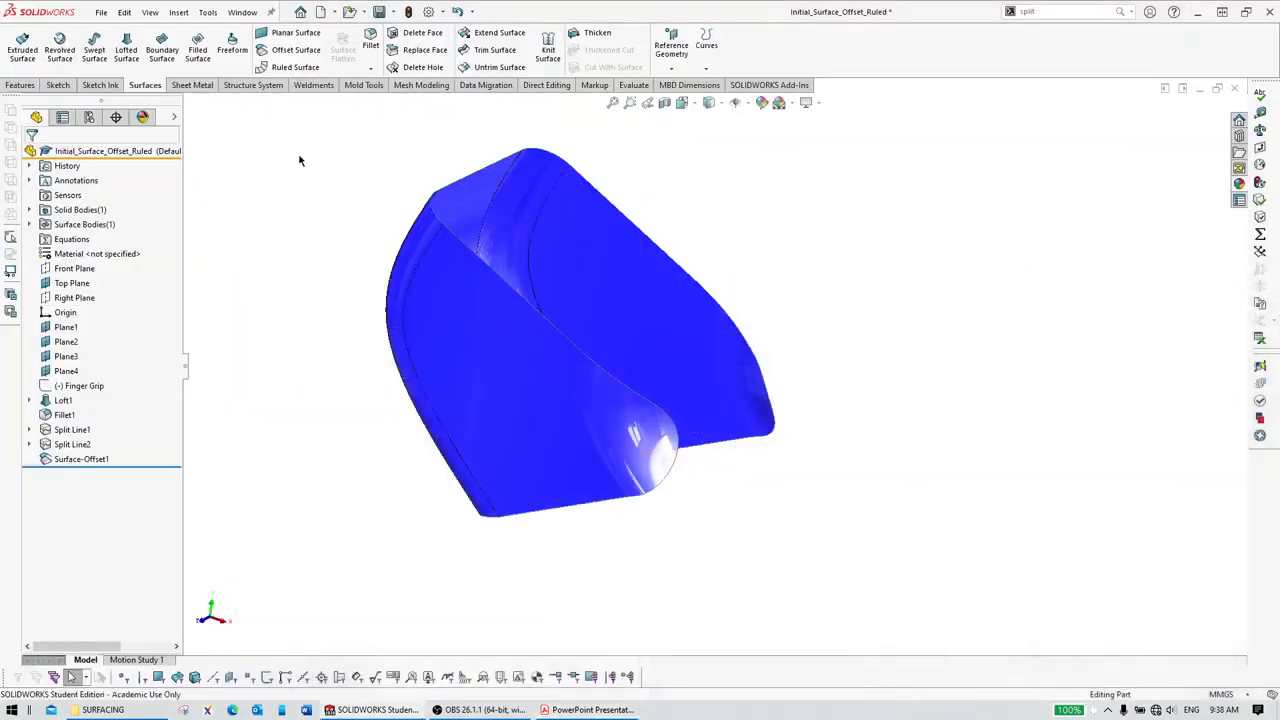
Step: Start a Ruled Surface normal to the surface at 6.5 mm and select the open tangent edge chain on the near side
left_click(287, 66)
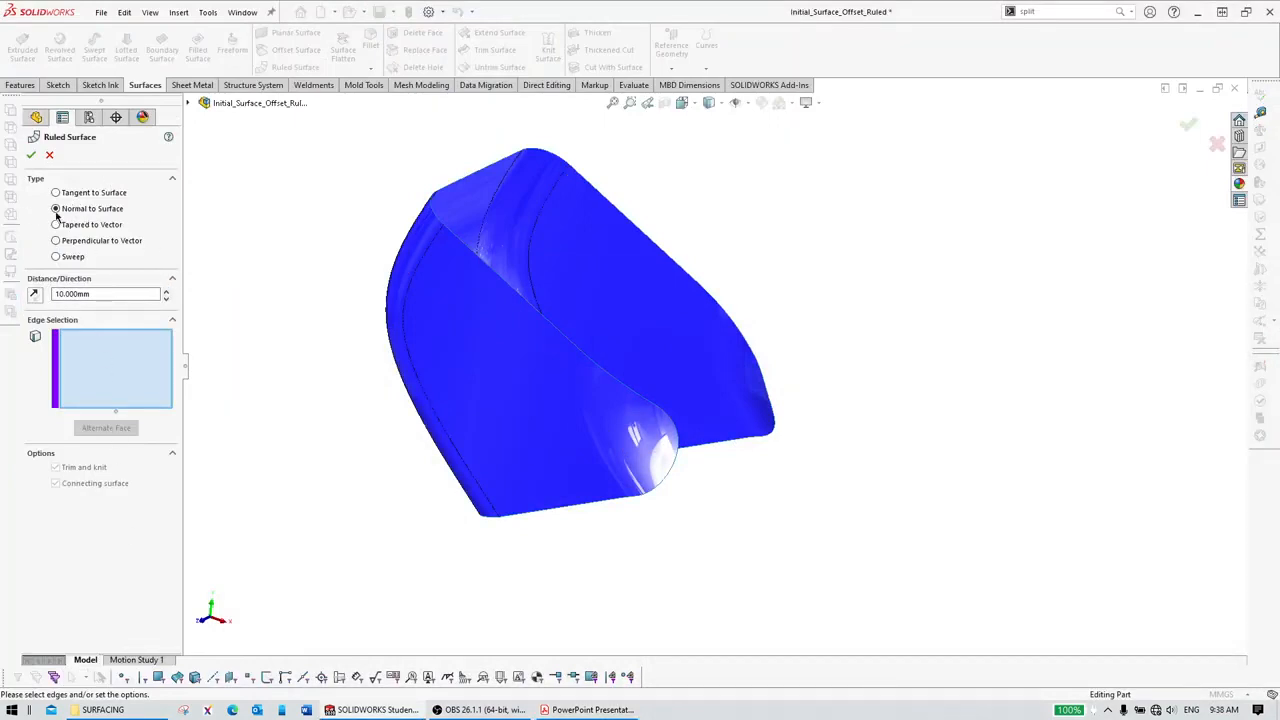
left_click_drag(97, 293, 2, 295)
type("6.5")
middle_click_drag(562, 292, 480, 290)
right_click(436, 287)
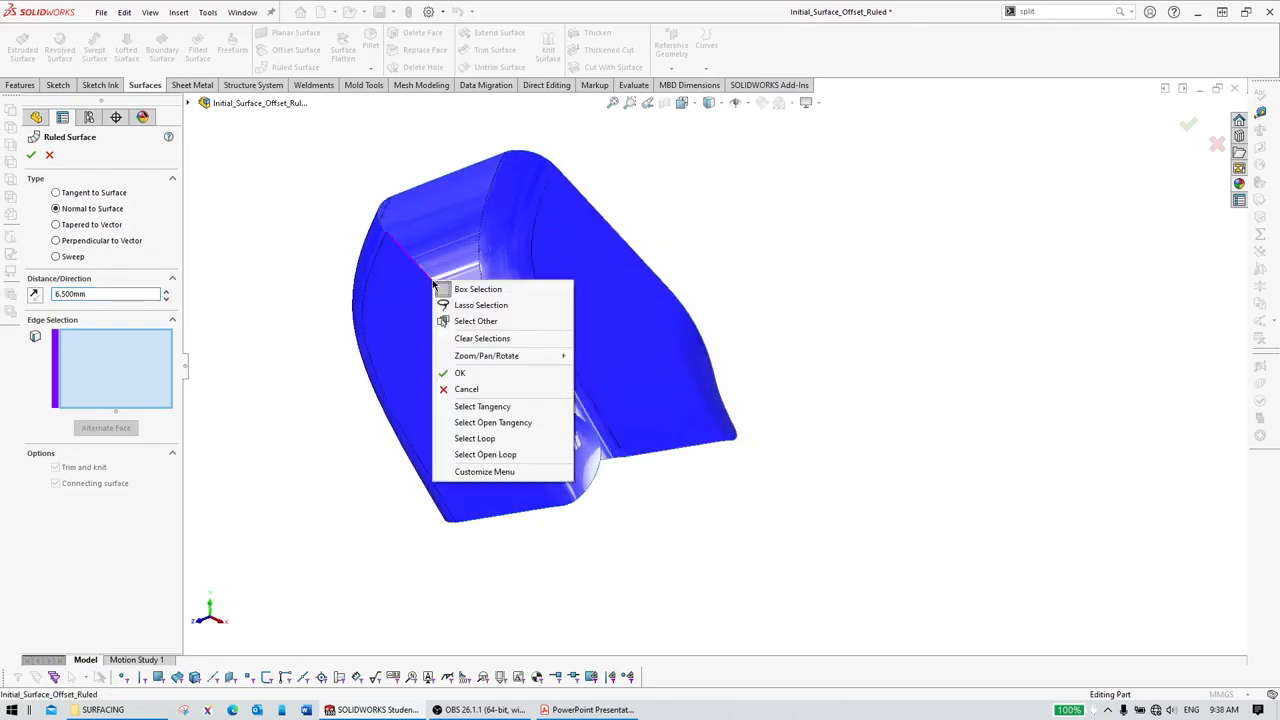
left_click(486, 422)
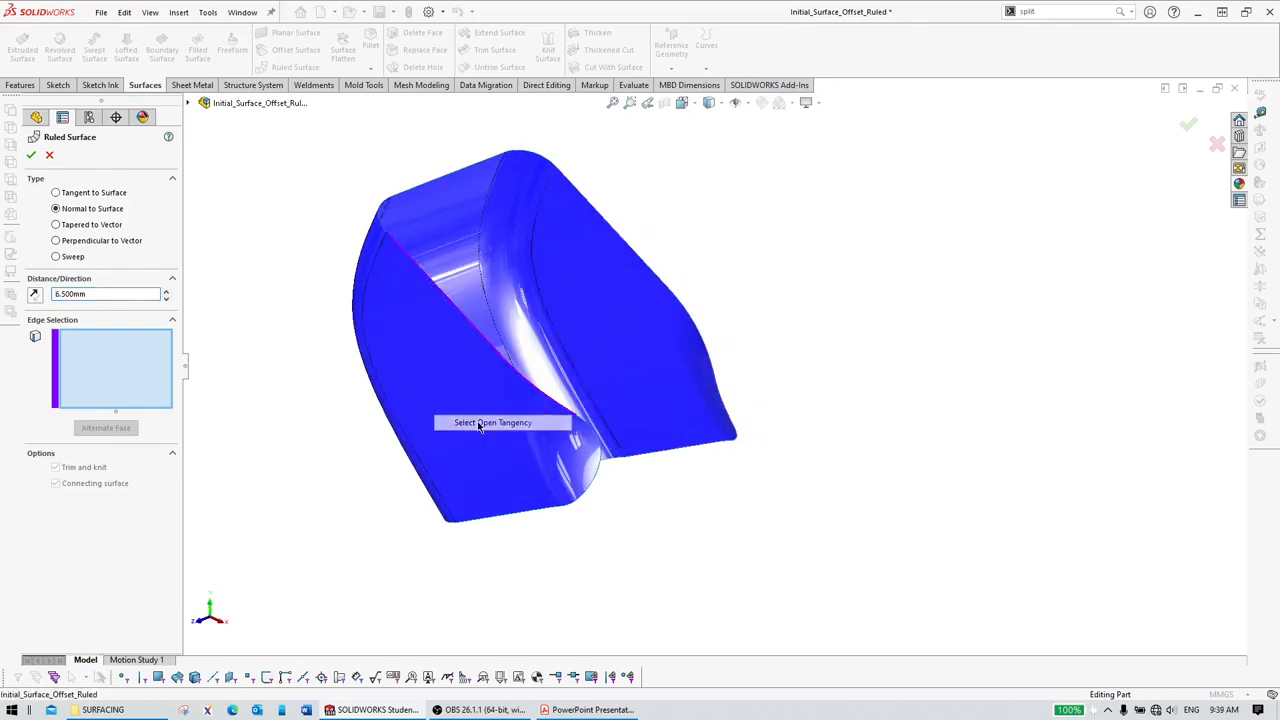
Step: Add the offset surface's upper corner edges, upper end edge and far side edges to the ruled surface selection
left_click(380, 215)
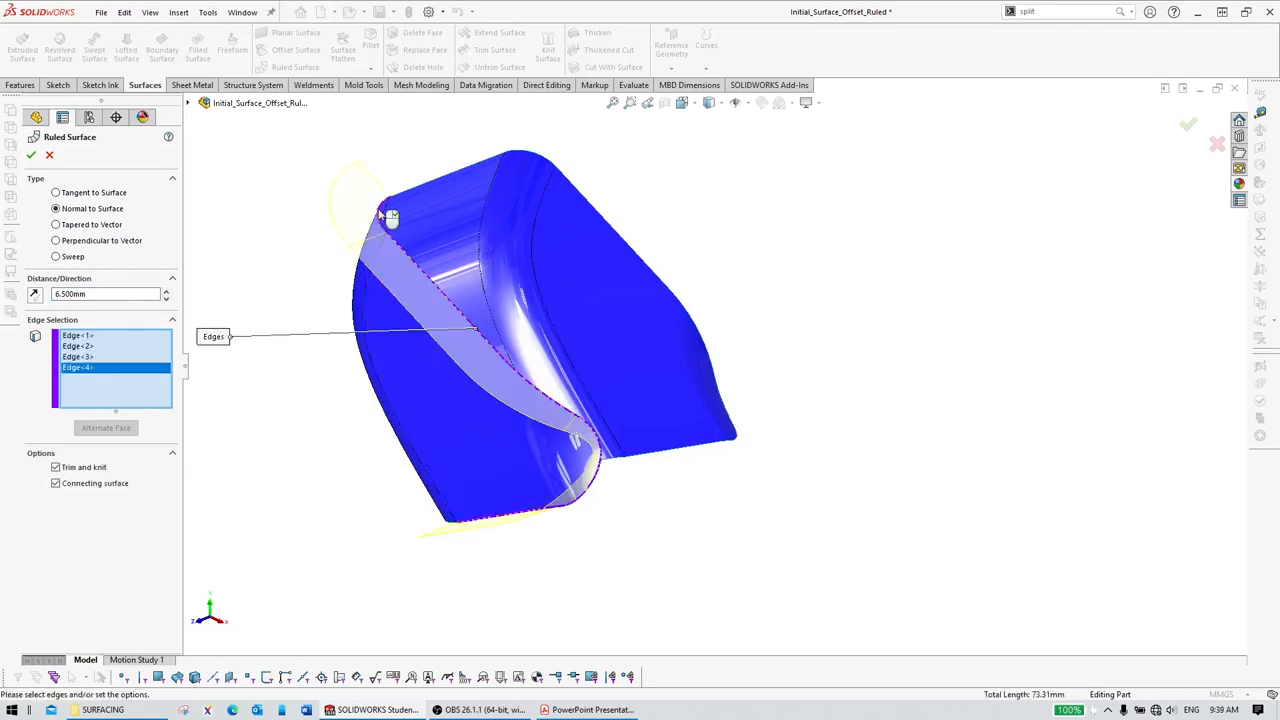
left_click(411, 194)
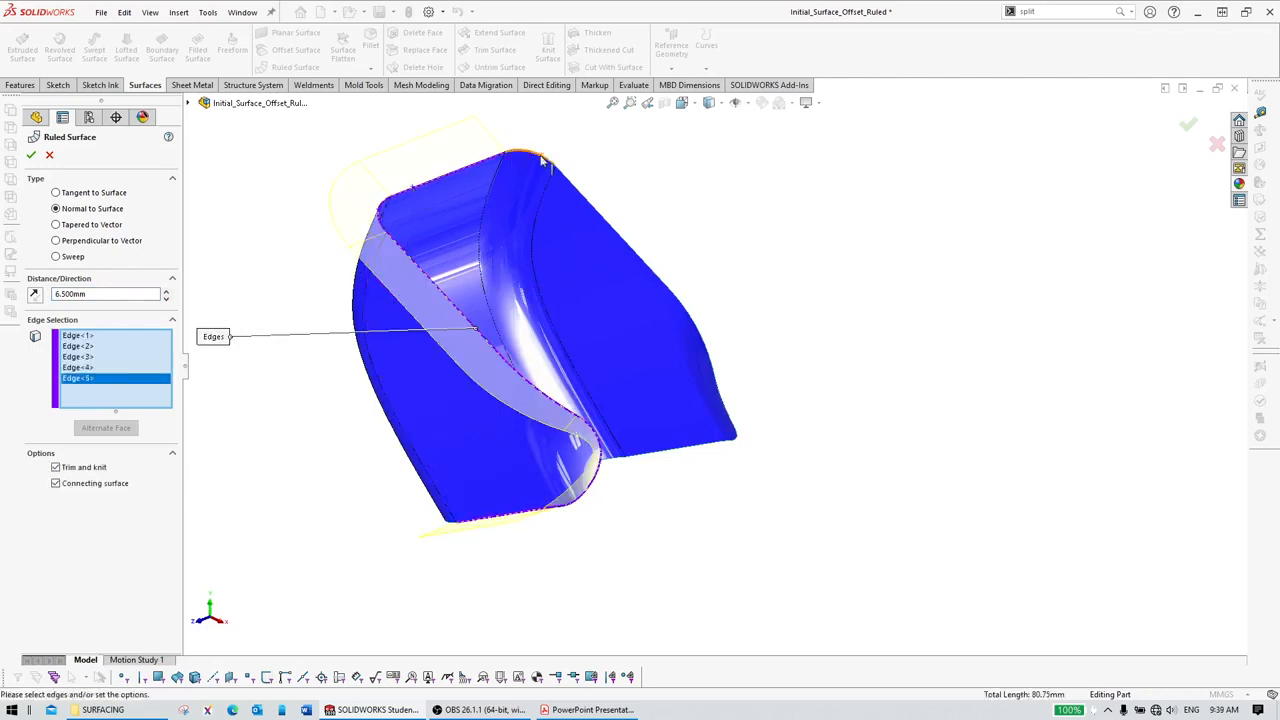
left_click(545, 161)
left_click(584, 193)
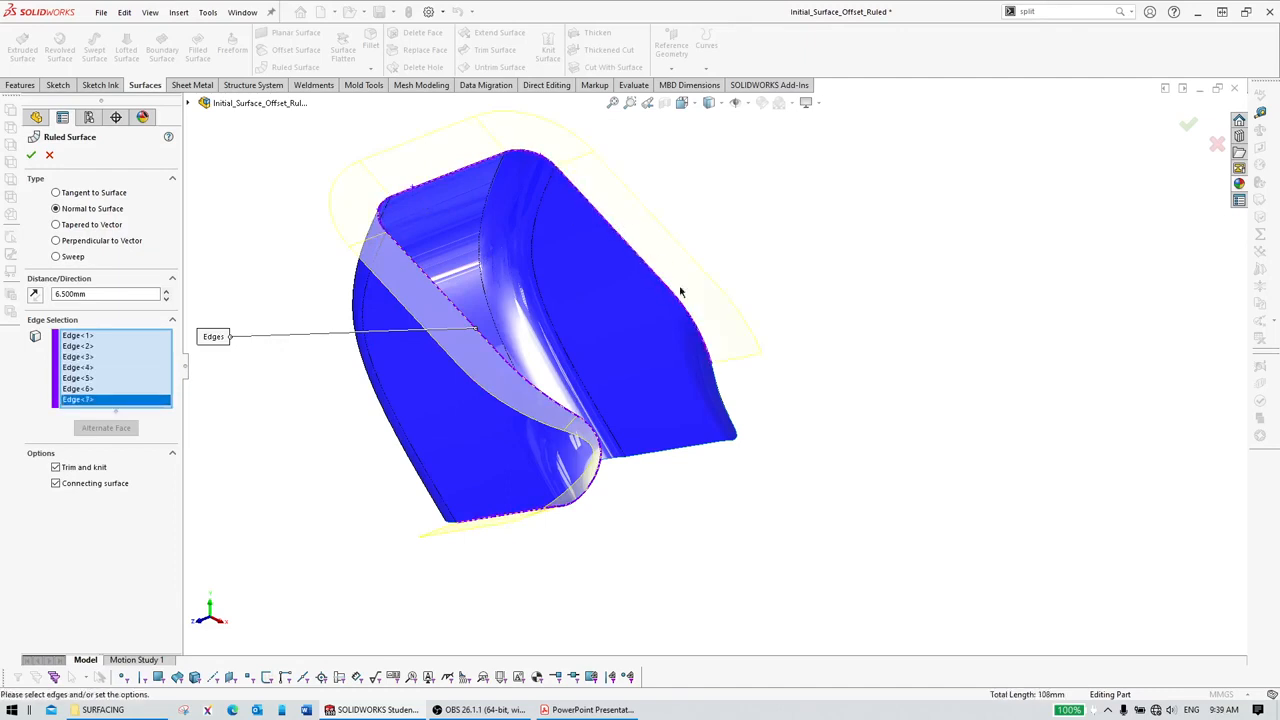
left_click(722, 443)
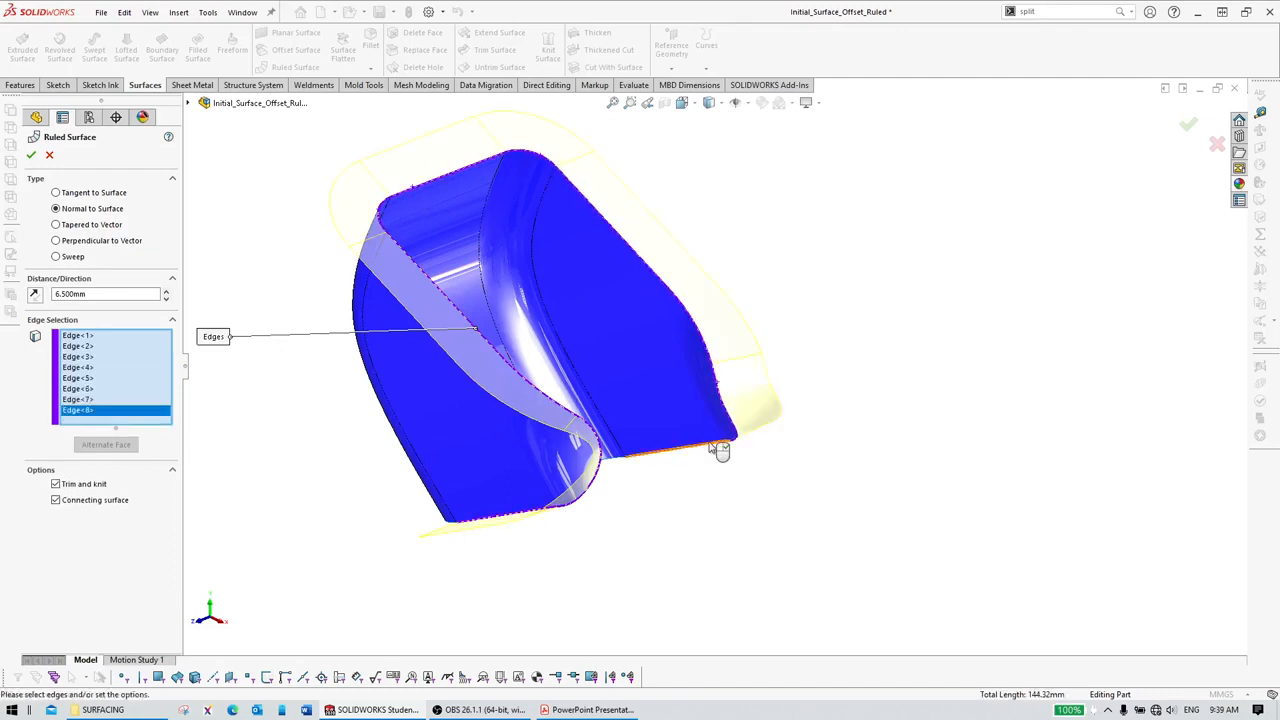
Step: Complete the boundary selection with the lower end and corner edges, and create the 6.5 mm ruled surface
middle_click_drag(637, 473, 577, 472)
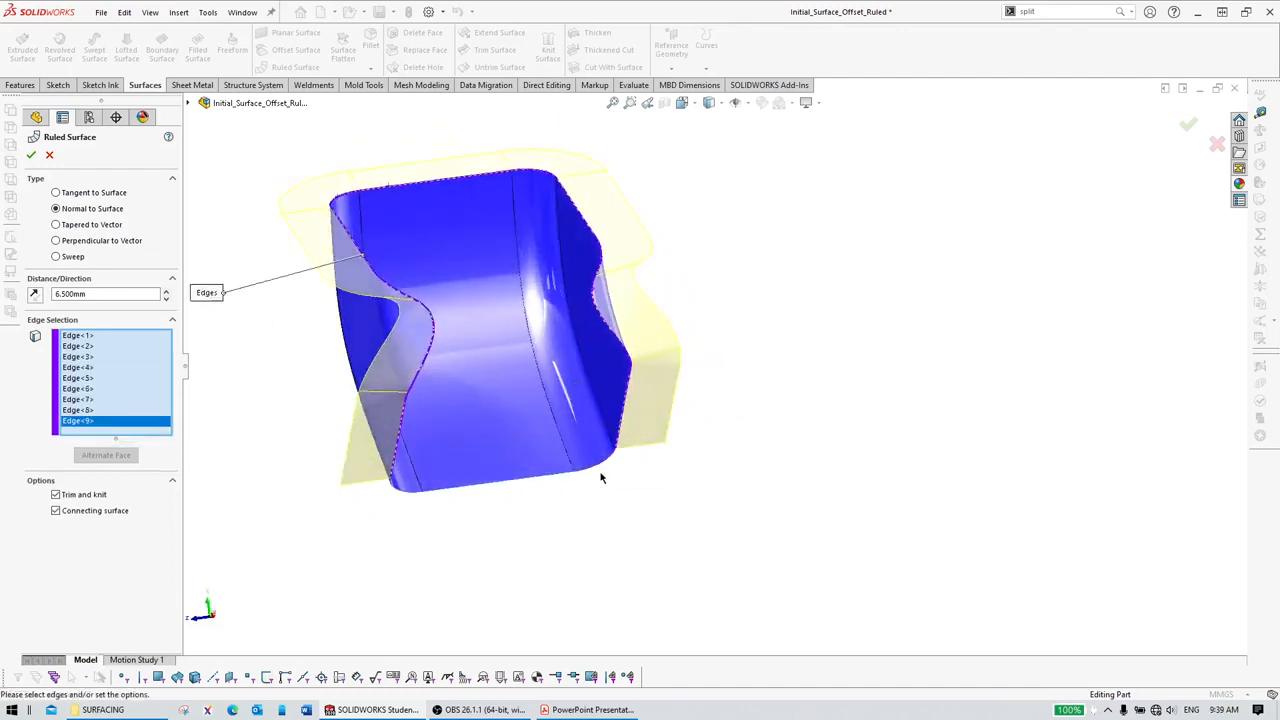
left_click(604, 468)
left_click(463, 486)
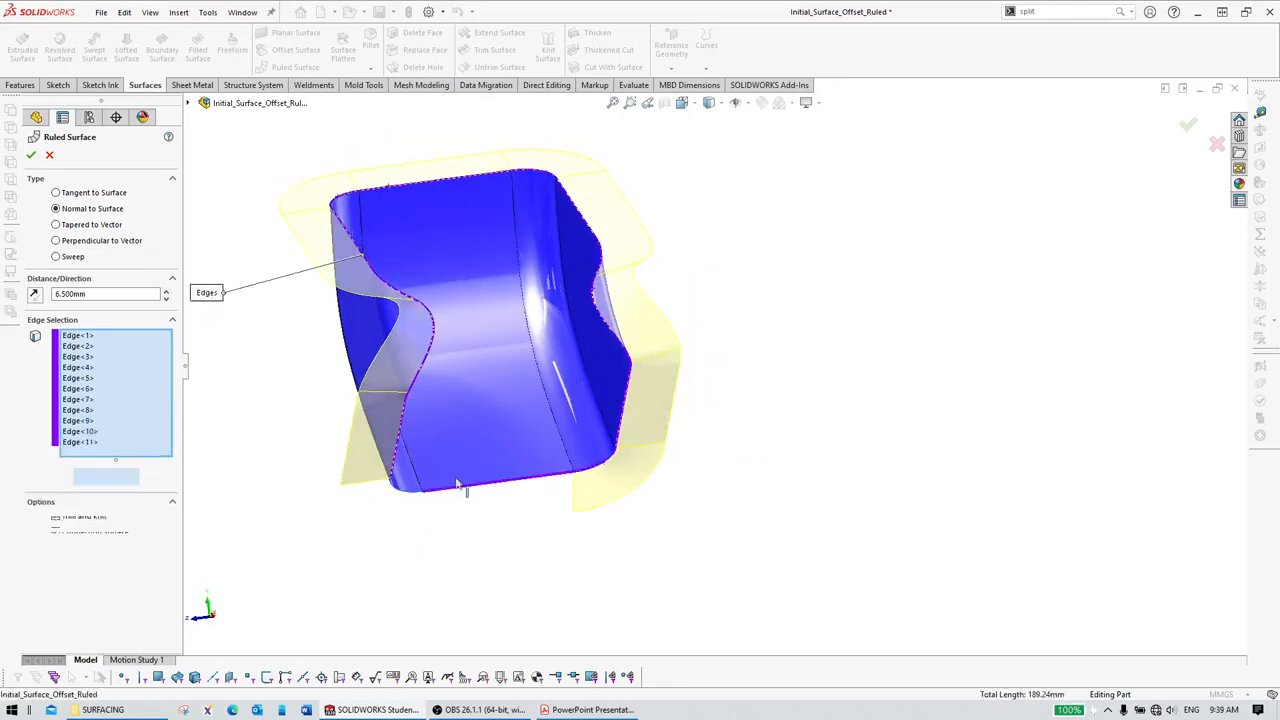
left_click(403, 494)
middle_click_drag(517, 449, 735, 360)
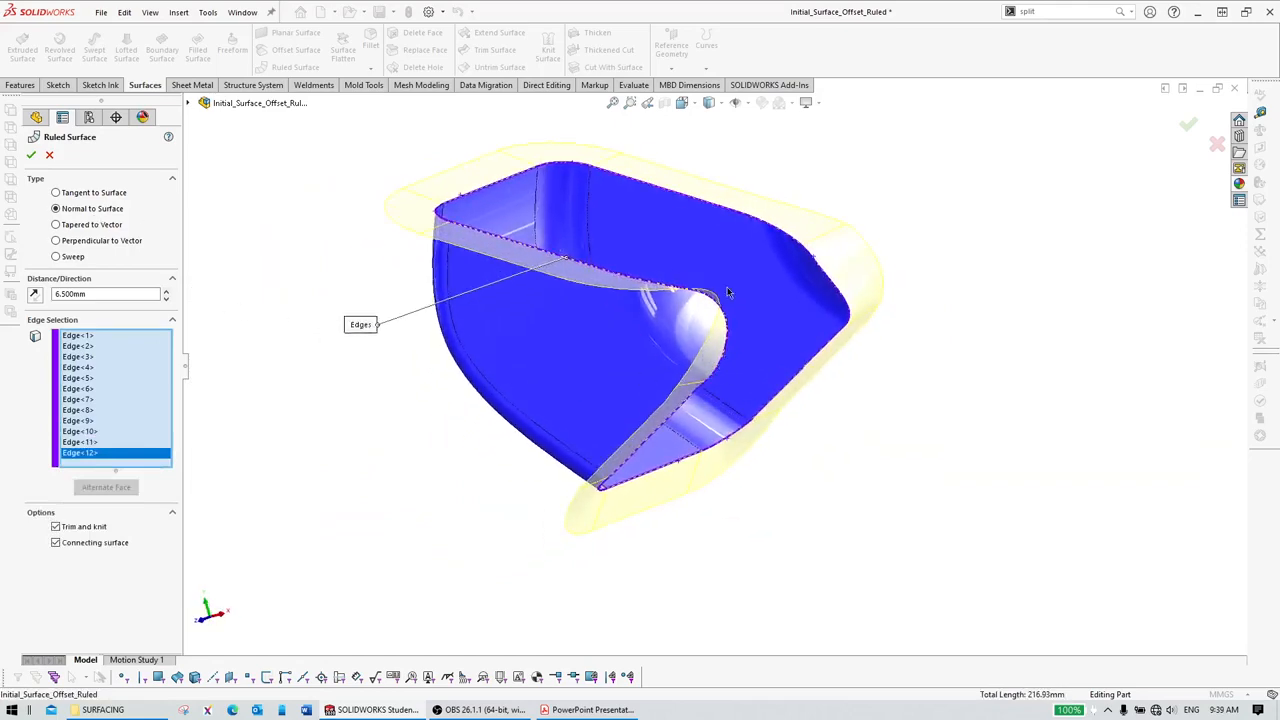
scroll(728, 292, "down", 3)
scroll(709, 321, "up", 5)
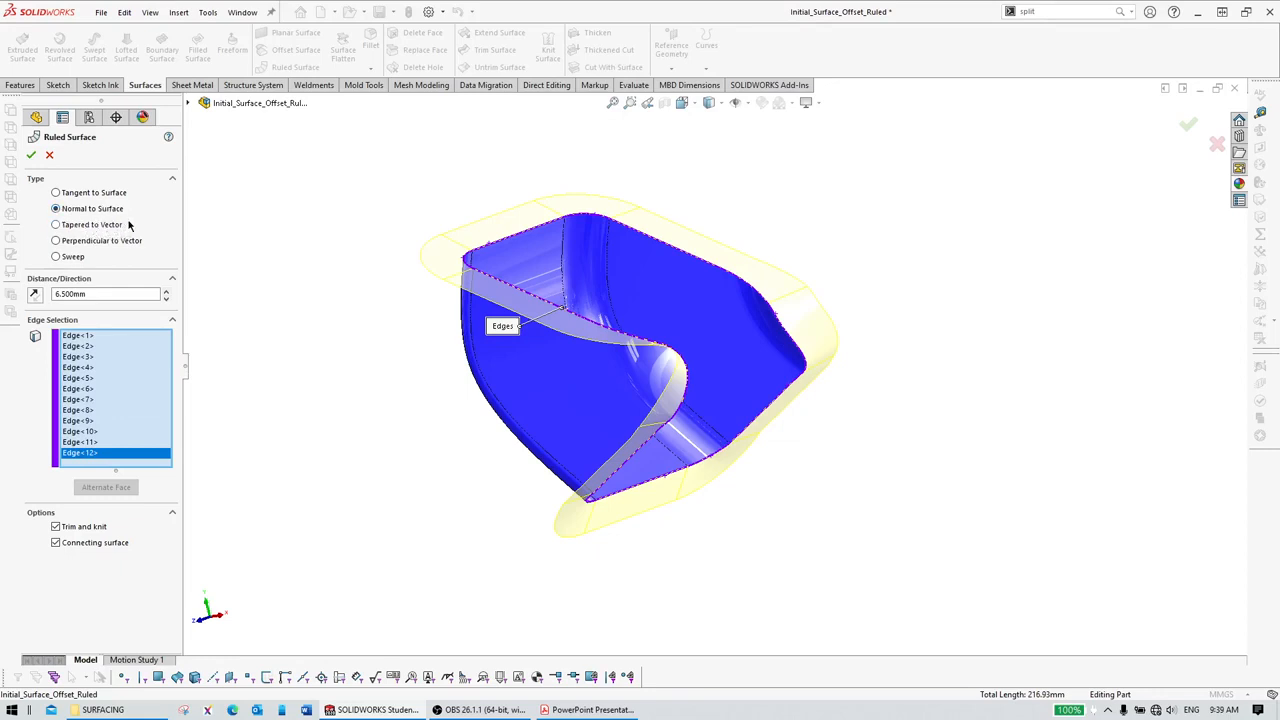
left_click(31, 155)
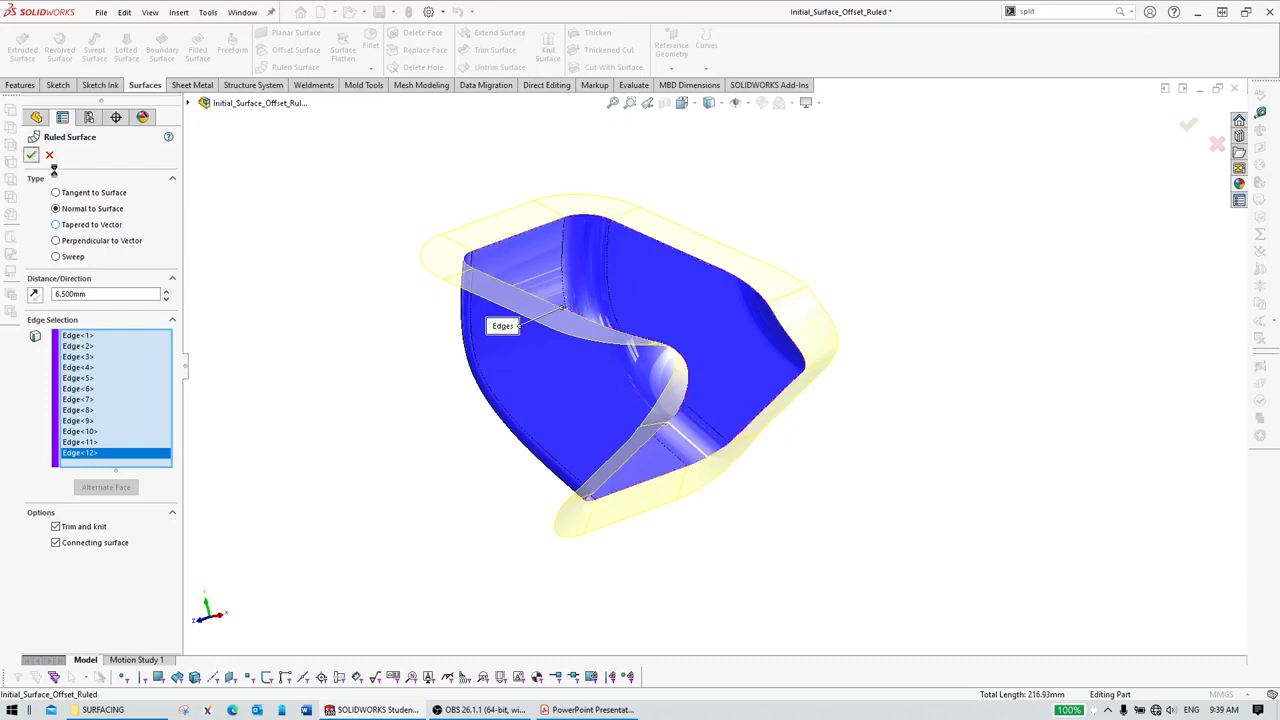
middle_click_drag(836, 373, 718, 398)
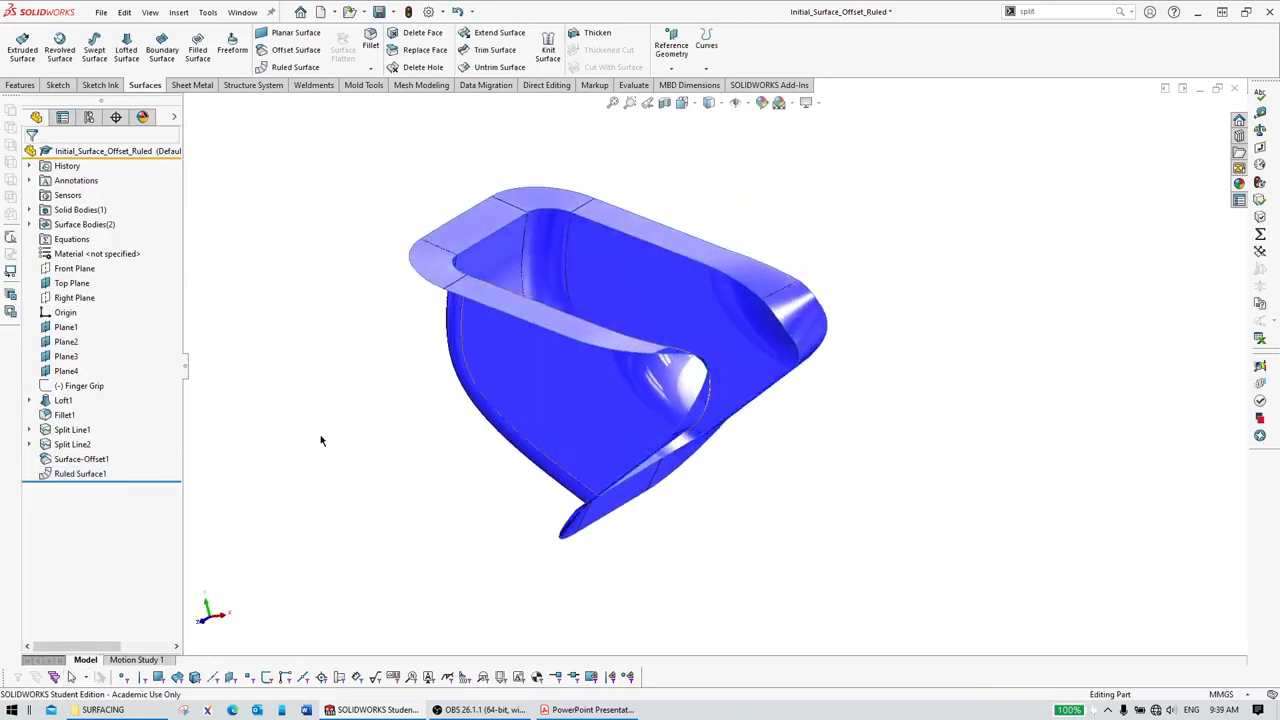
left_click(29, 210)
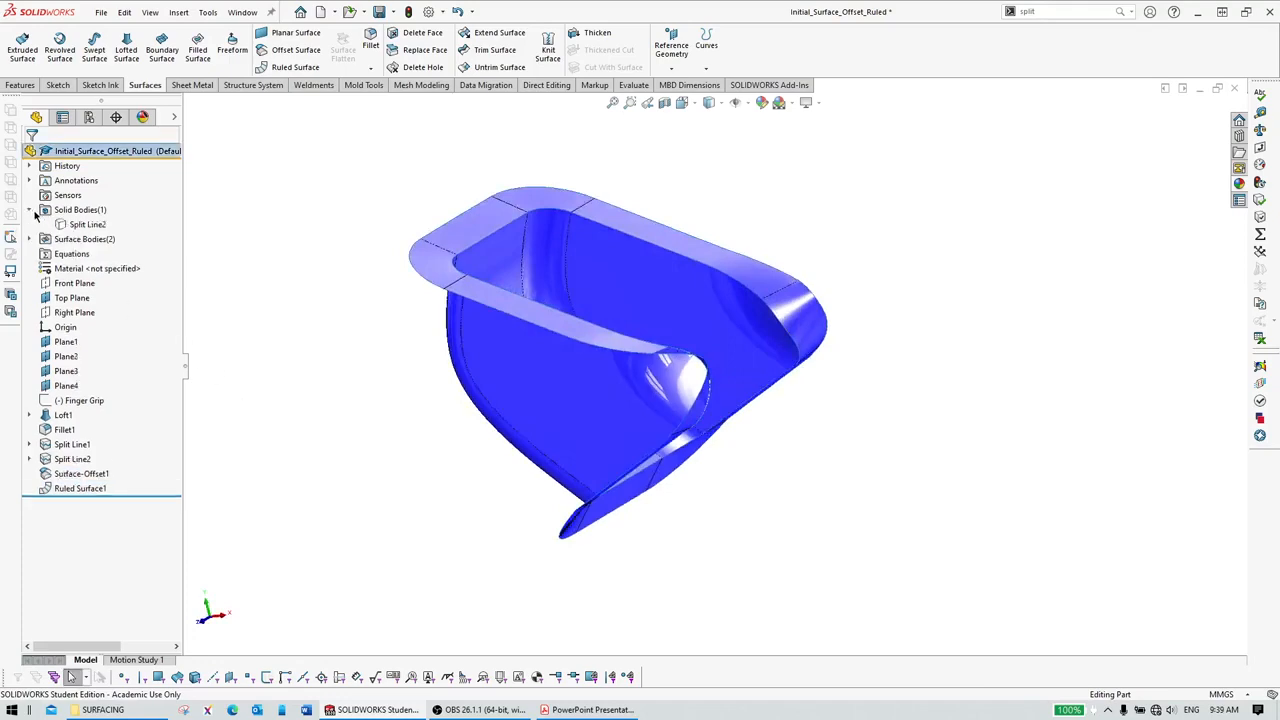
left_click(87, 224)
left_click(96, 208)
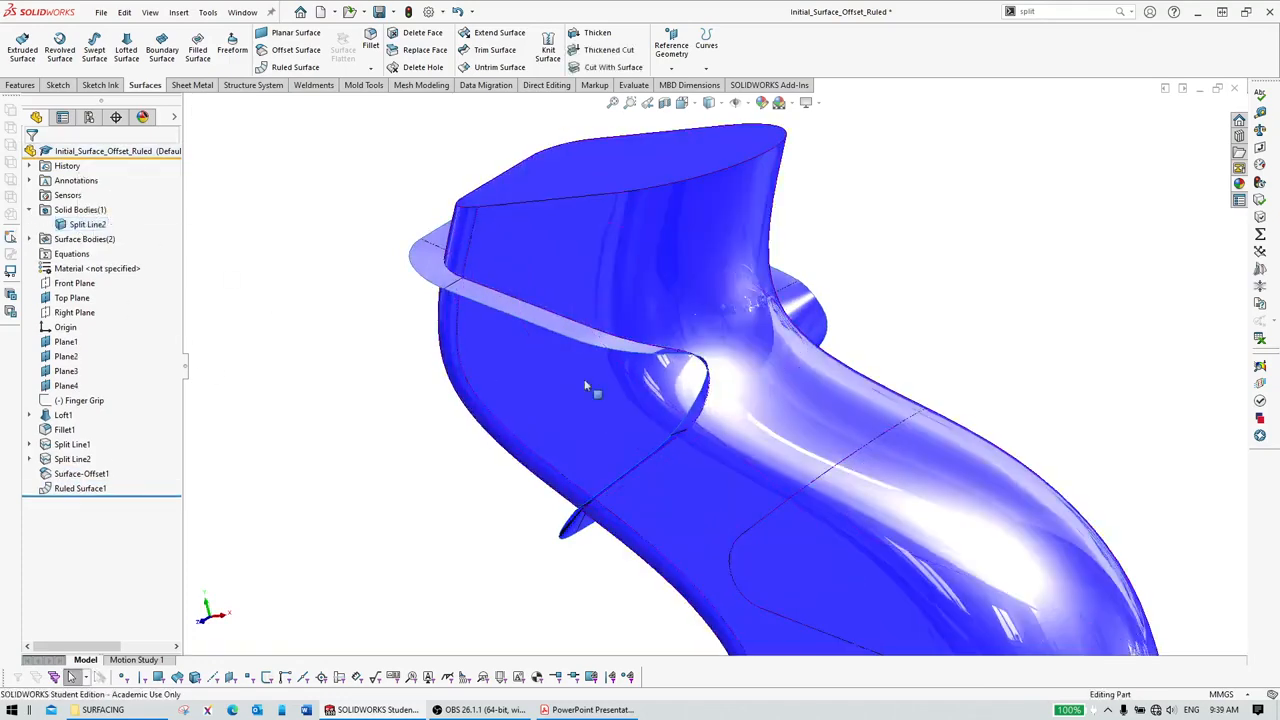
middle_click_drag(586, 466, 634, 200)
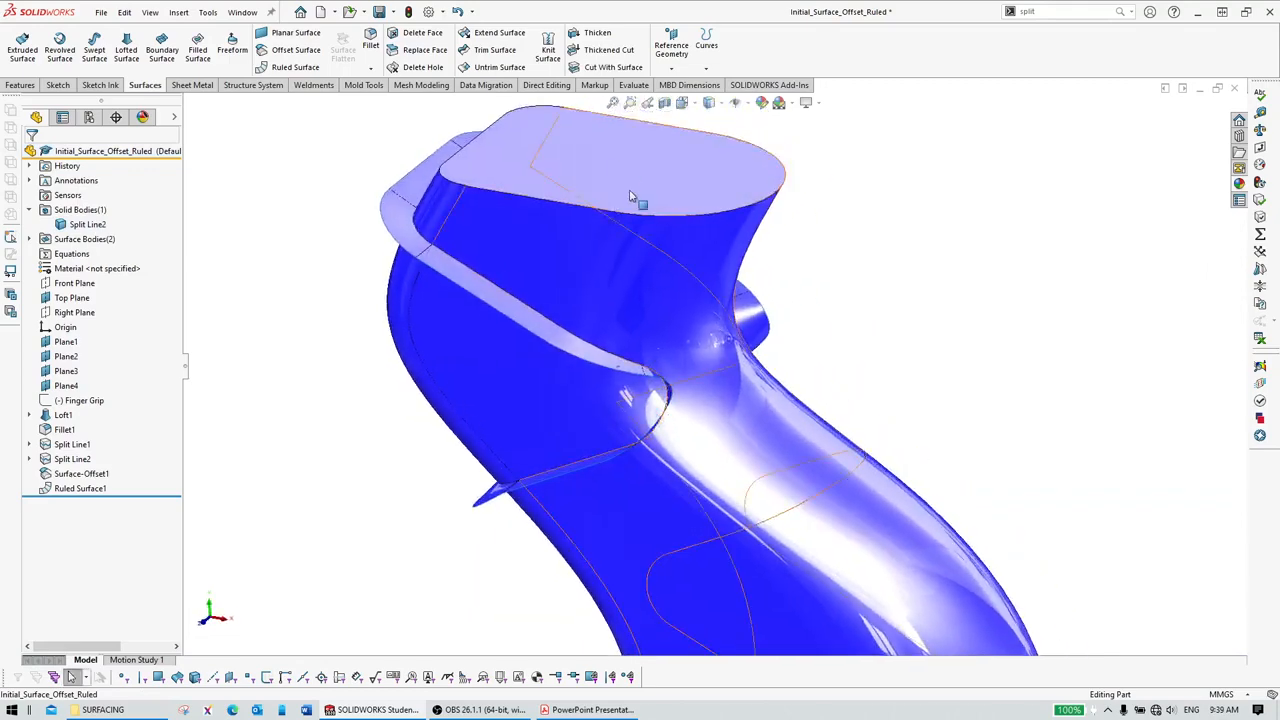
left_click(612, 67)
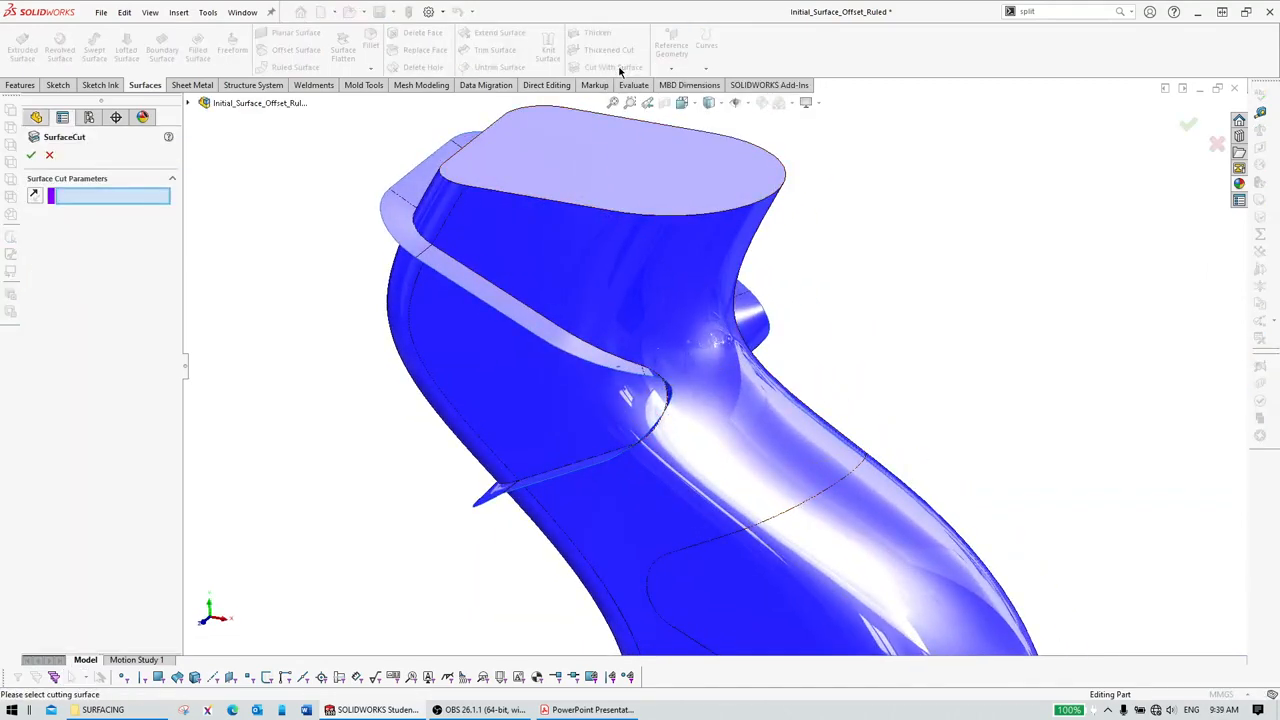
key("Escape")
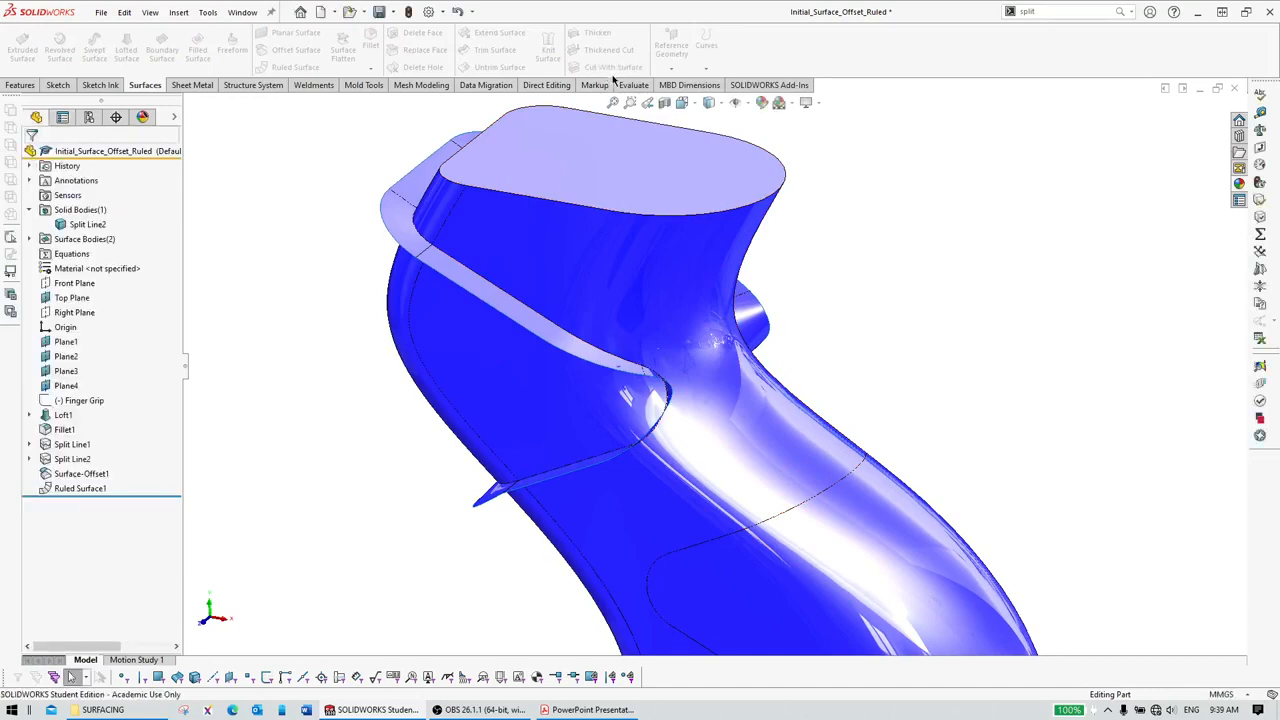
left_click(635, 250)
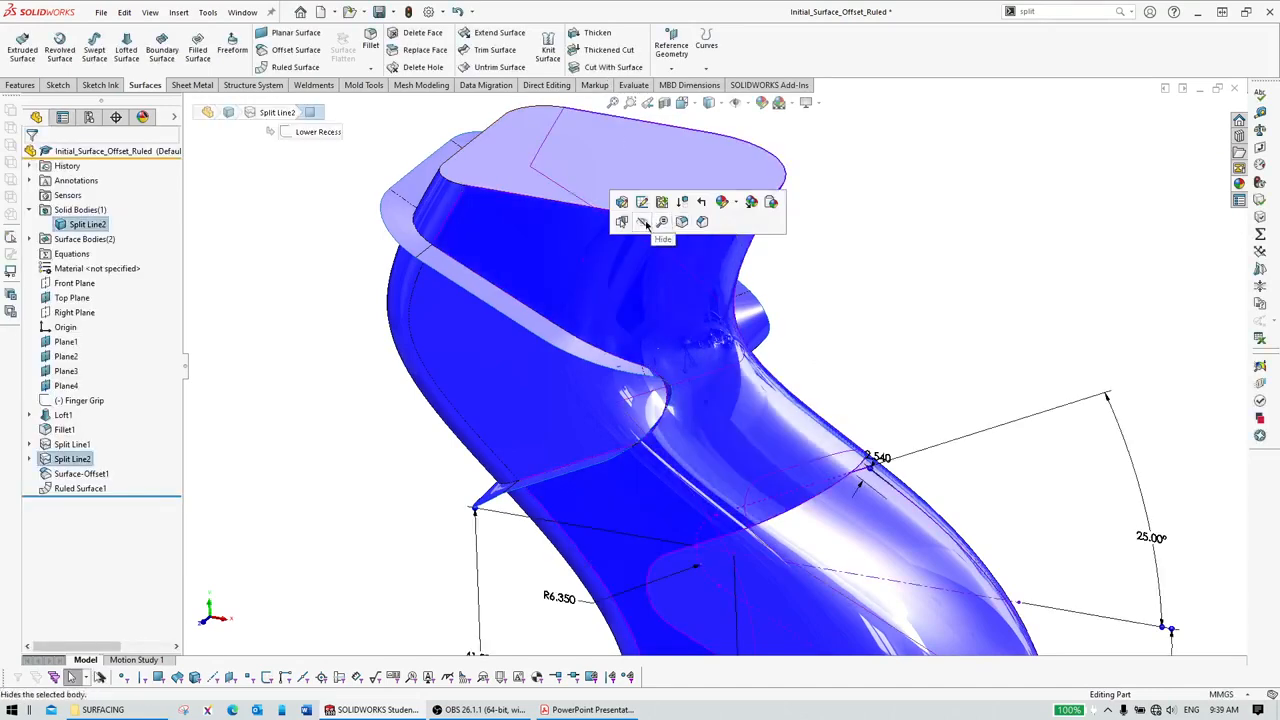
left_click(641, 221)
Step: Switch to the PDF exercise sheet, examine the recess edges in Detail E up close, and return to SOLIDWORKS
left_click(590, 709)
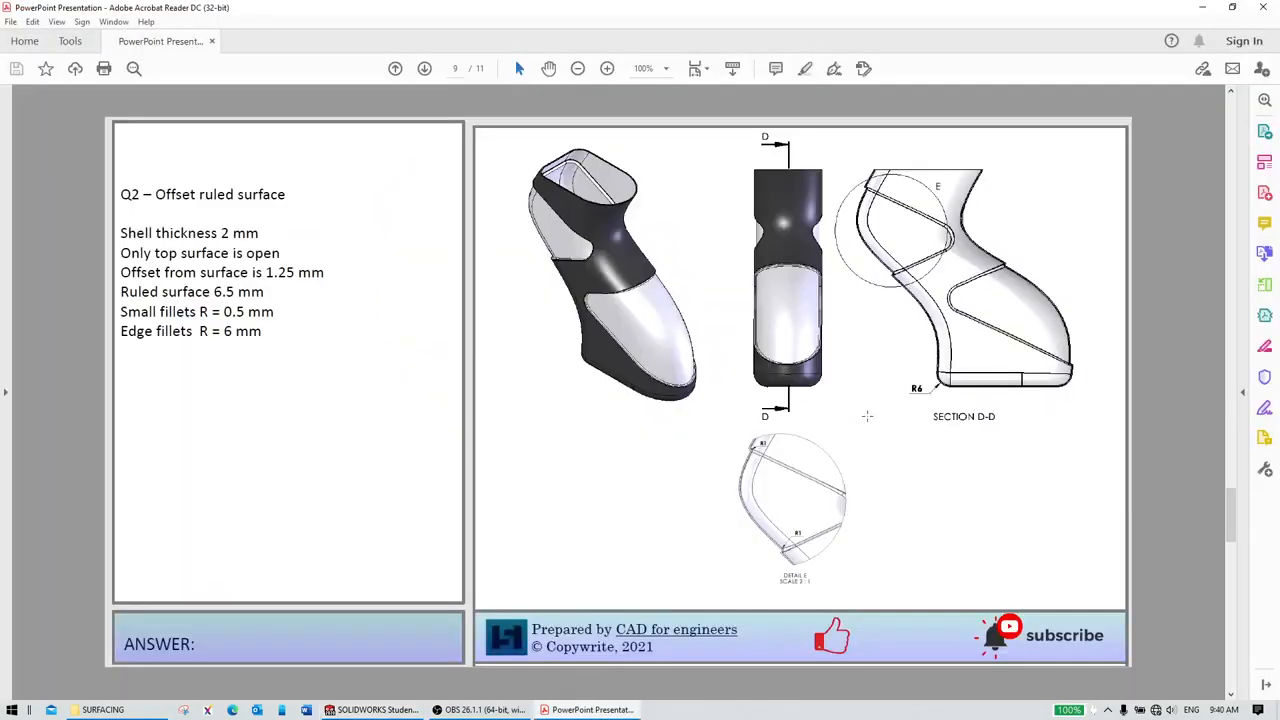
scroll(771, 460, "up", 7, "ctrl")
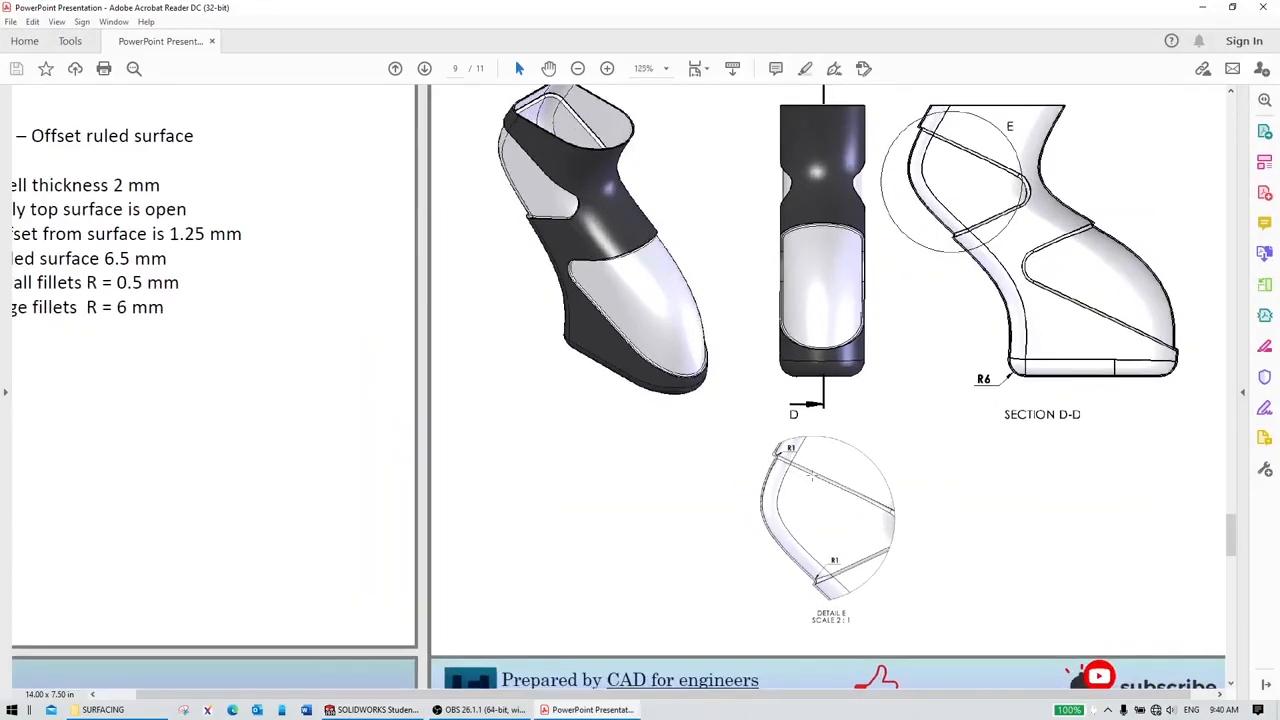
scroll(651, 392, "down", 7, "ctrl")
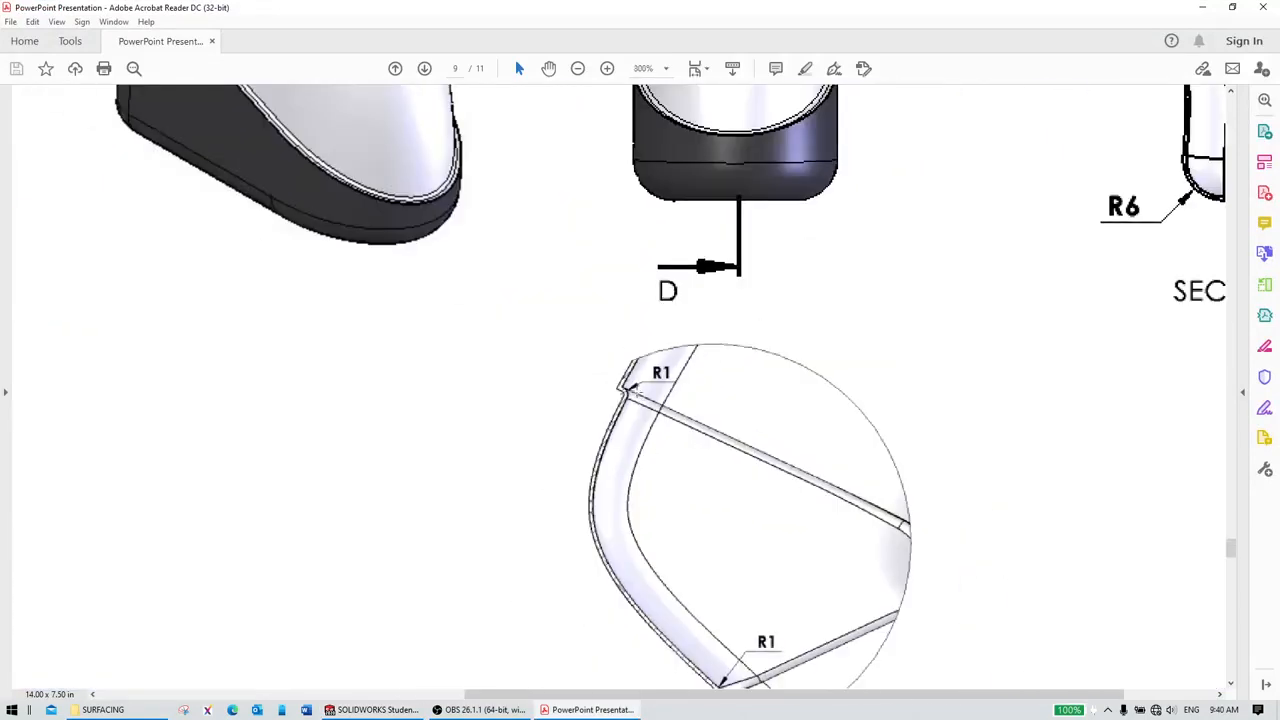
key("alt+Tab")
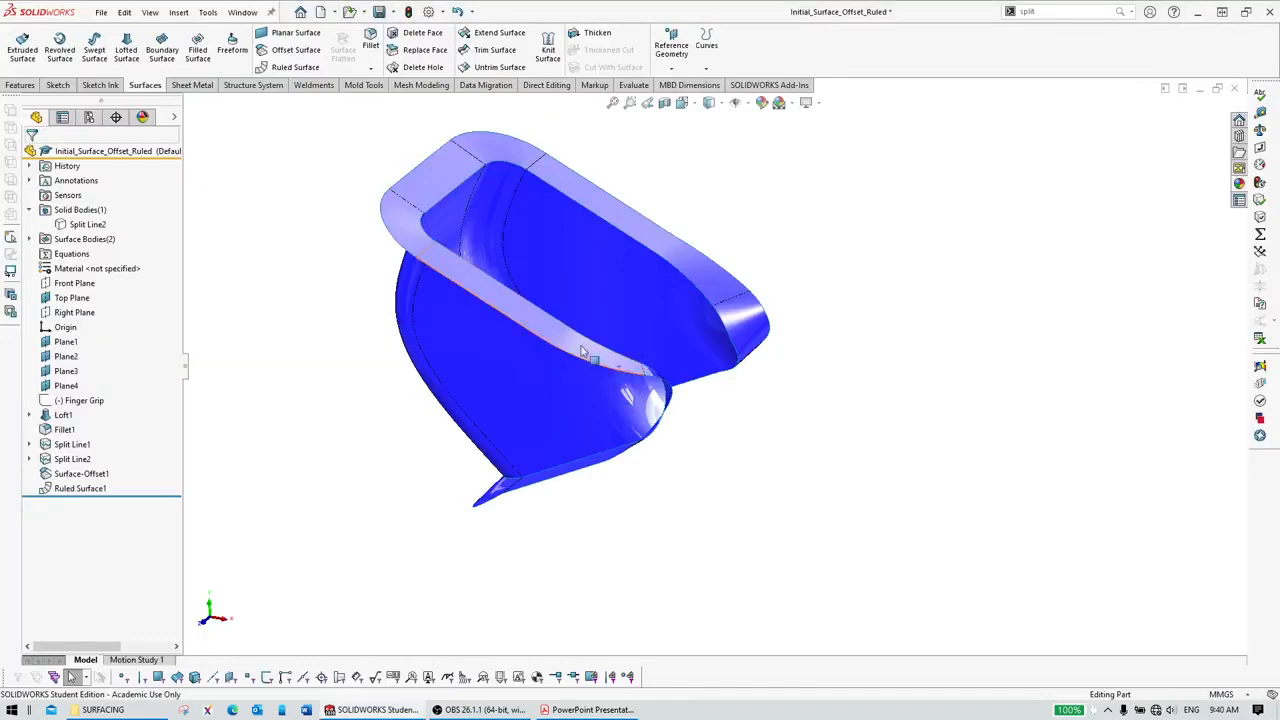
Step: Knit the offset surface and the ruled surface into one surface body, without creating a solid
left_click(548, 50)
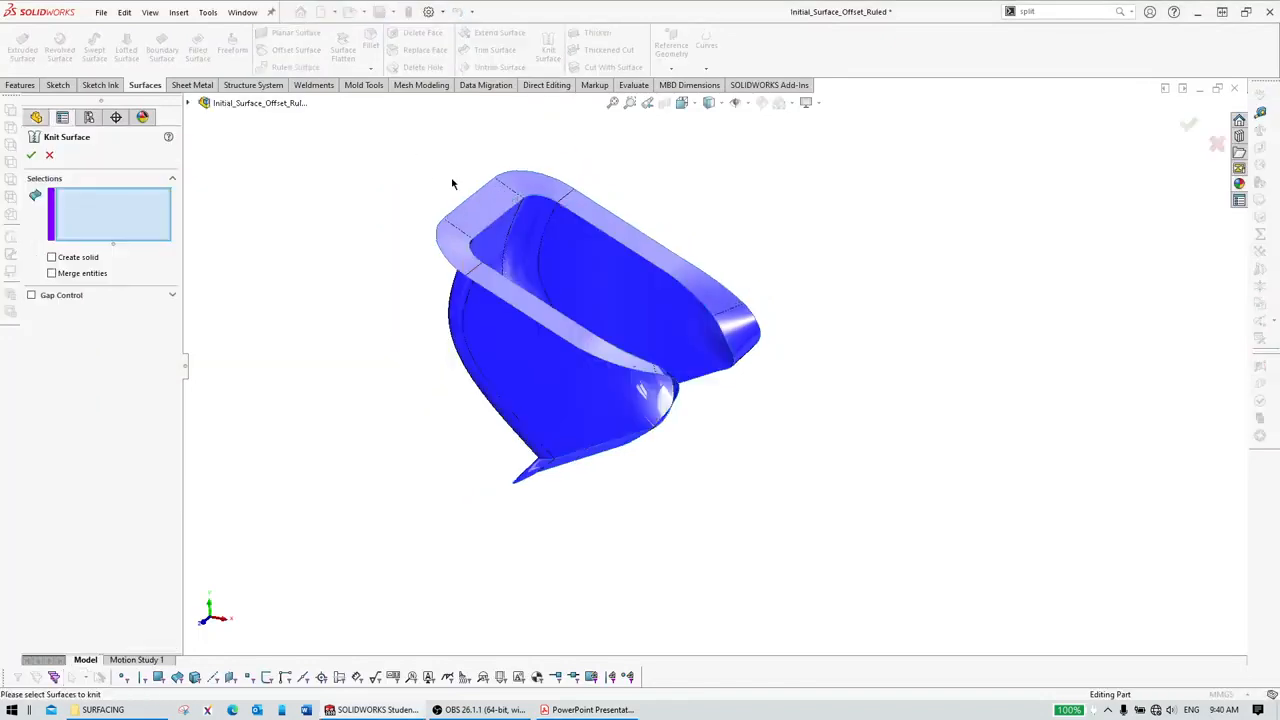
left_click_drag(400, 144, 873, 543)
left_click(31, 156)
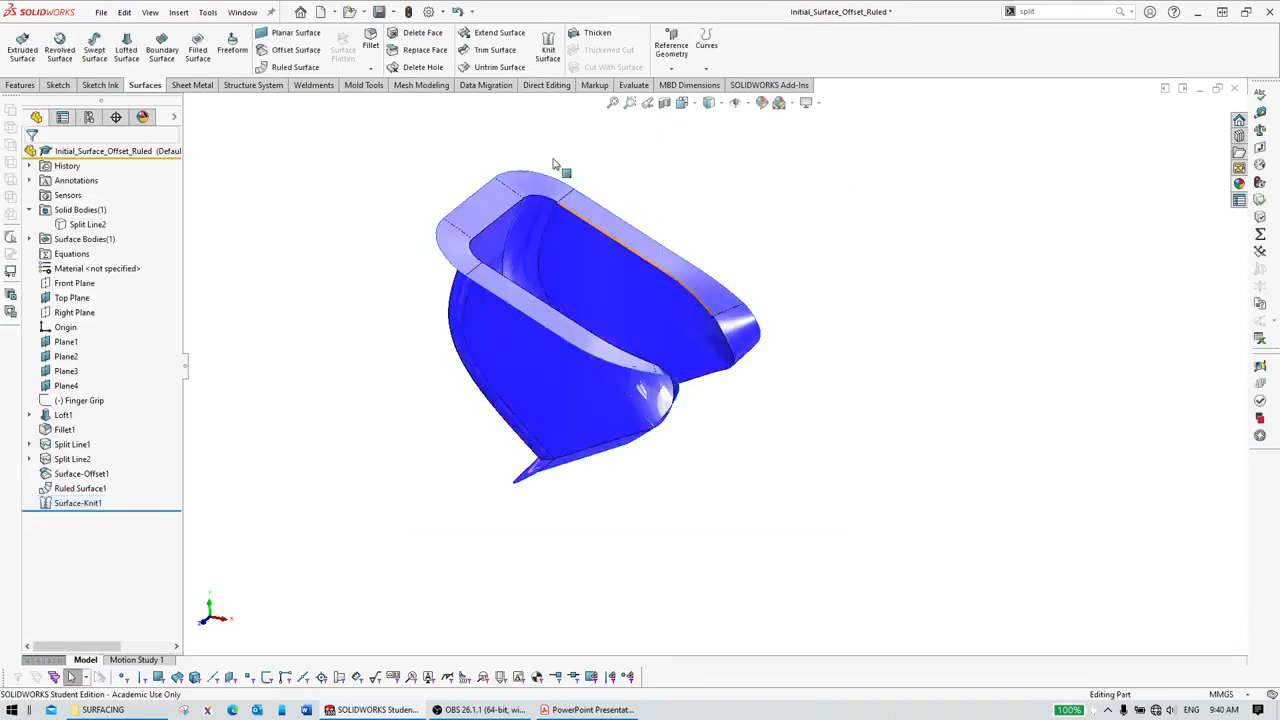
Step: Select the tangent edge chain where the offset surface's far side meets the ruled surface, and start a Fillet on it
scroll(492, 268, "down", 5)
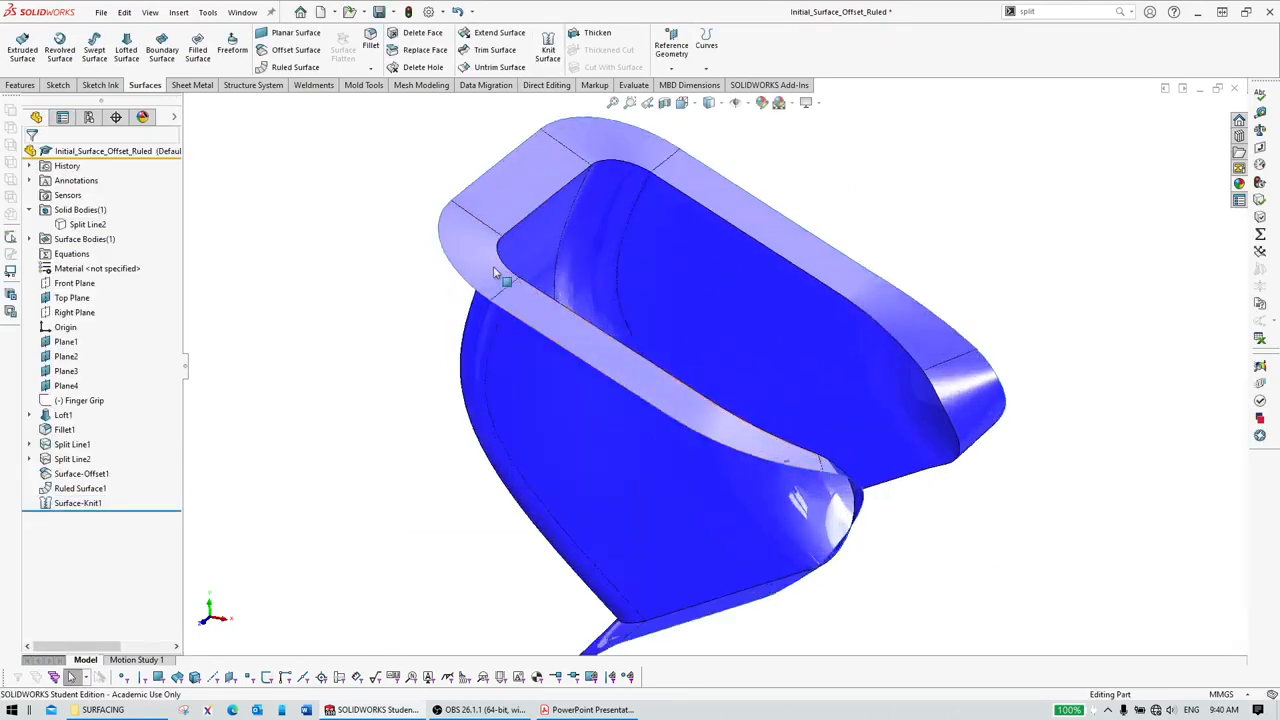
scroll(492, 268, "up", 3)
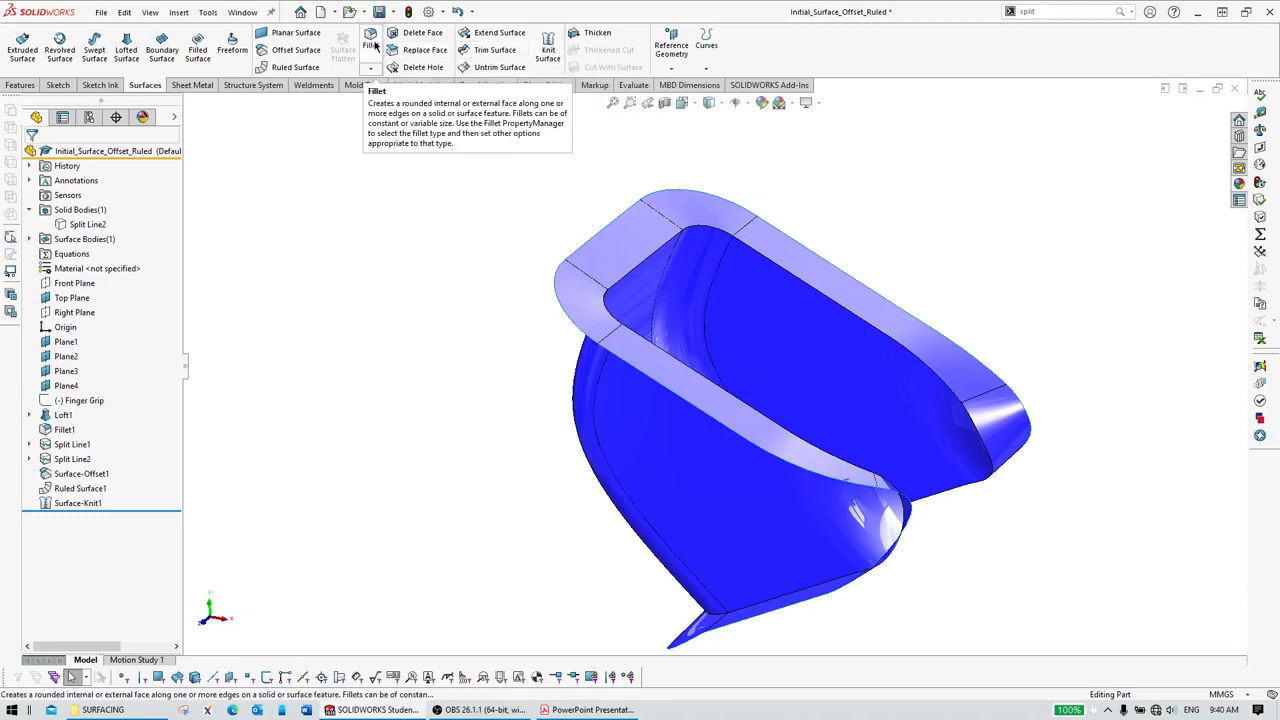
middle_click_drag(700, 340, 843, 228)
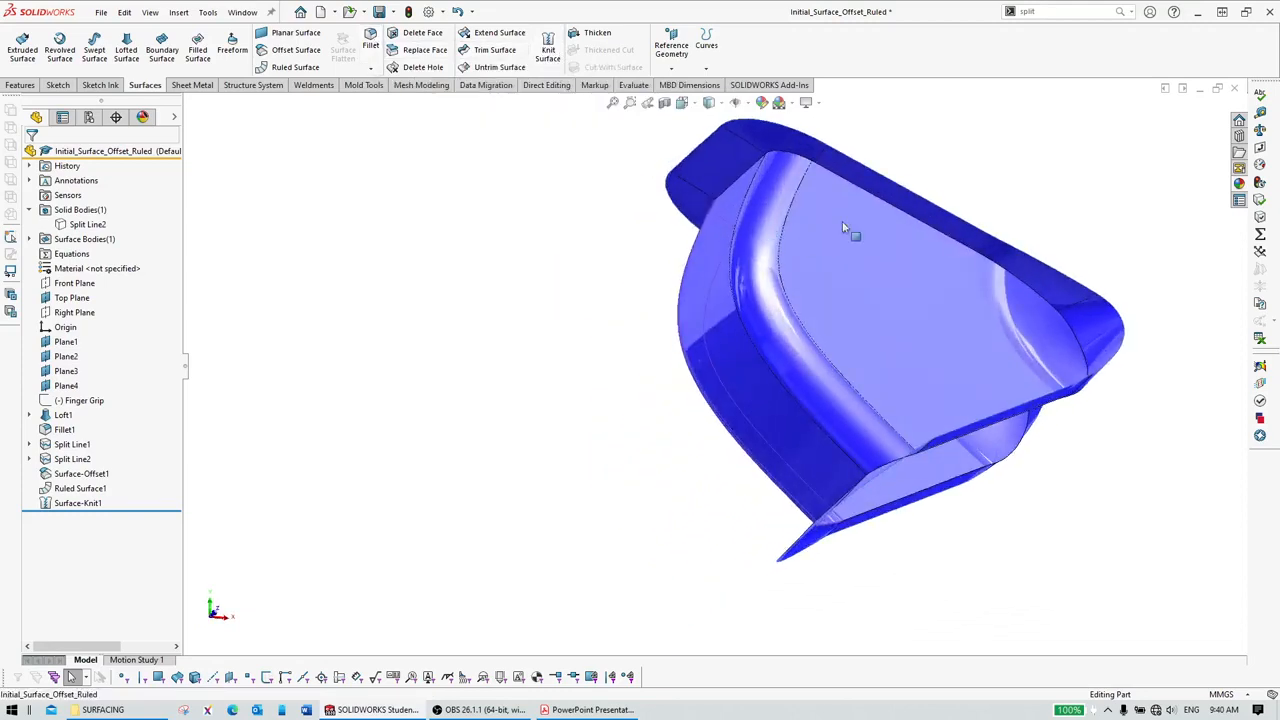
scroll(800, 250, "down", 5)
right_click(752, 253)
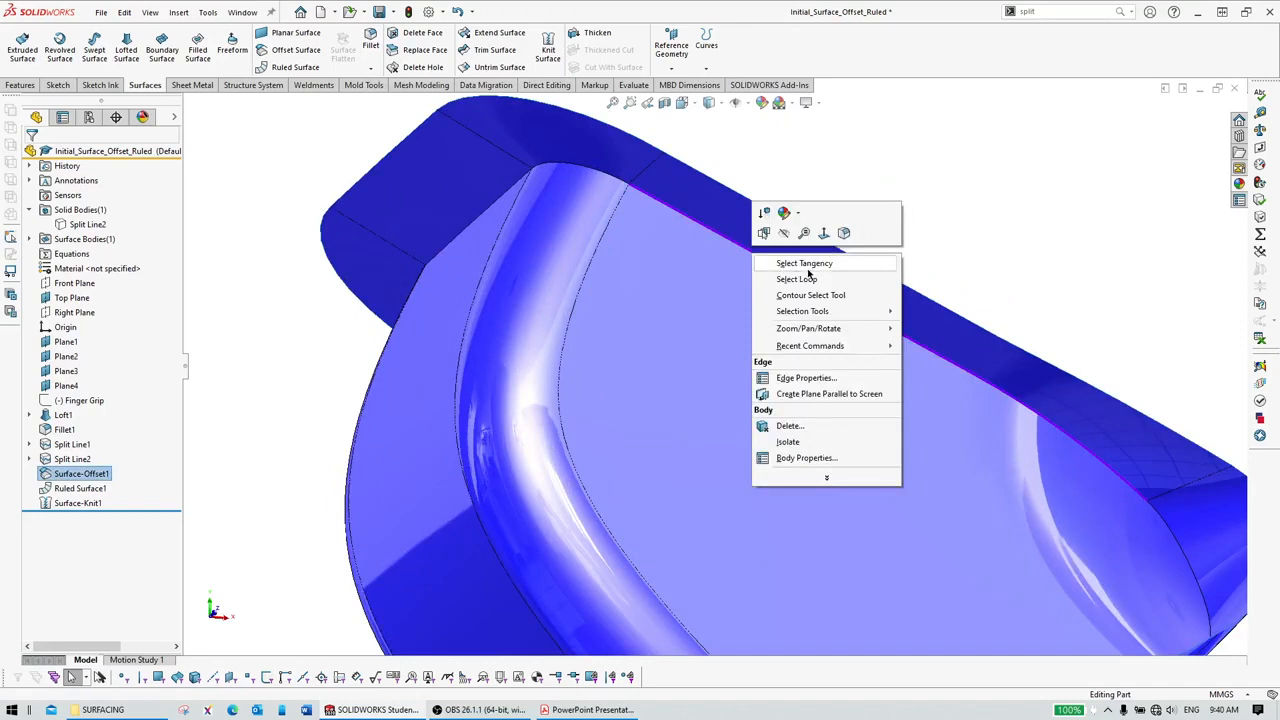
left_click(815, 264)
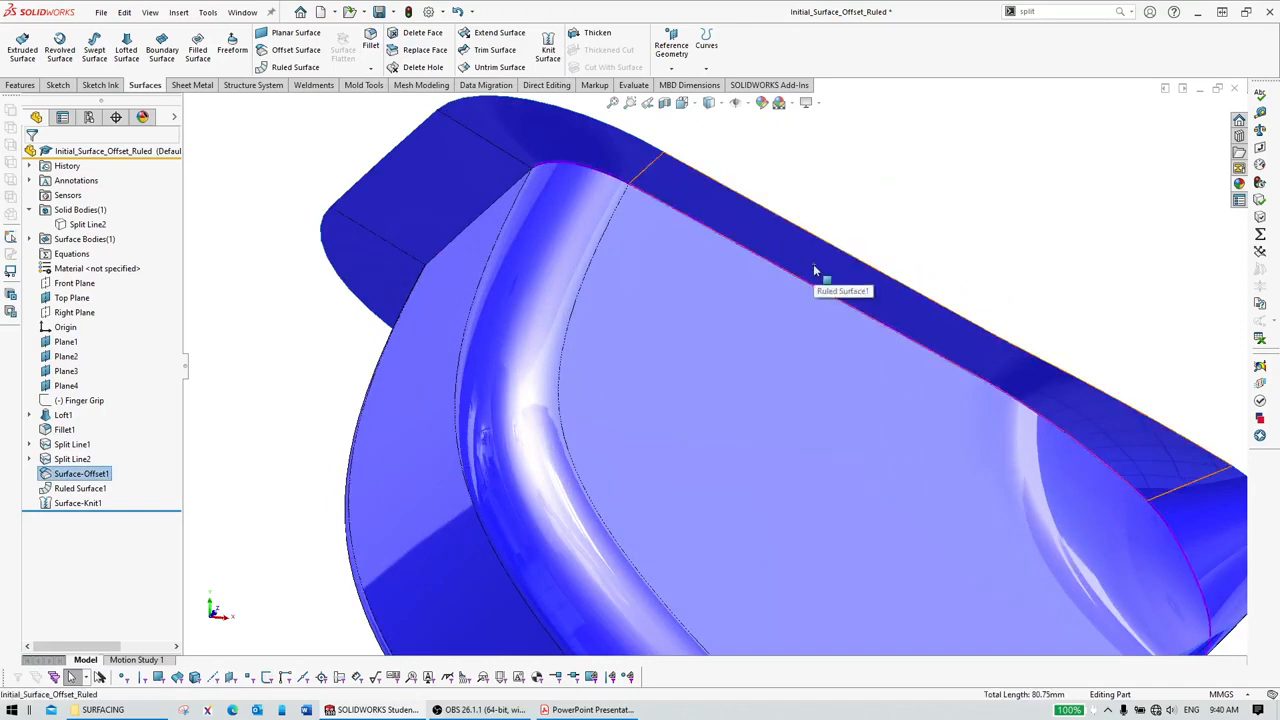
left_click(370, 45)
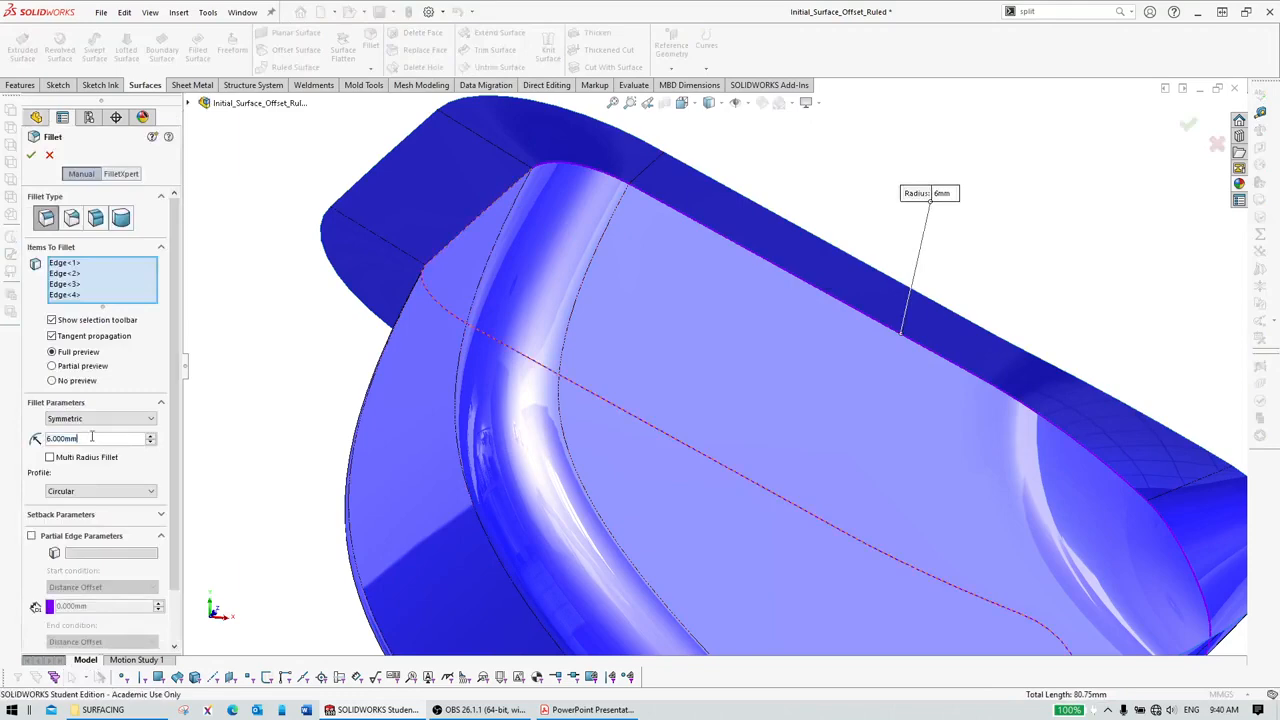
Step: Check the small fillet size on the PDF exercise sheet and set the symmetric fillet radius to 0.5 mm
type("1.5")
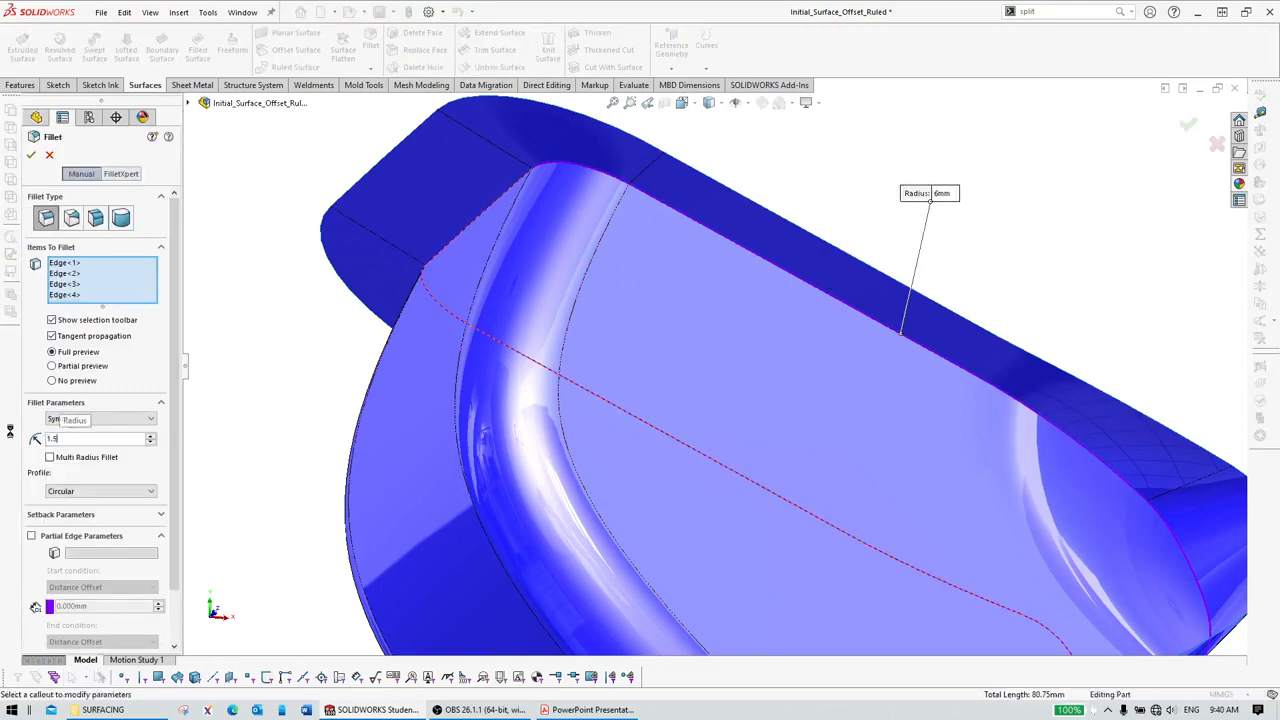
key("alt+Tab")
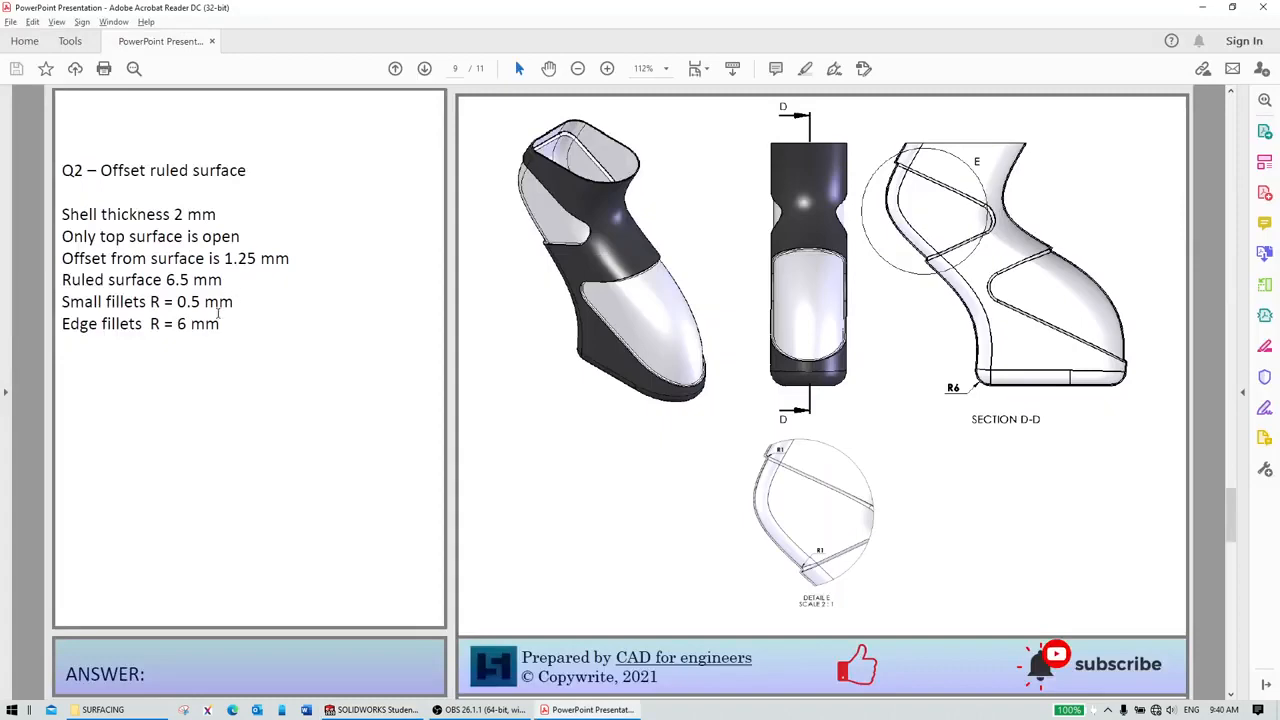
key("alt+Tab")
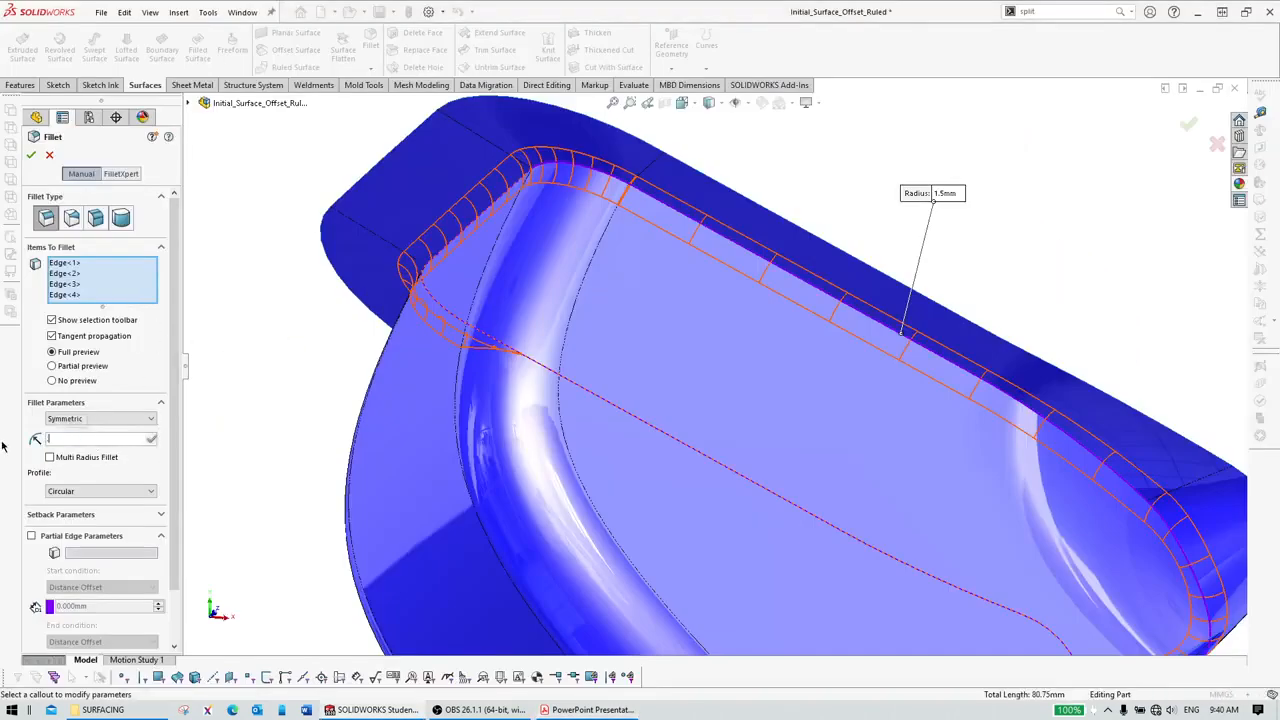
key("Return")
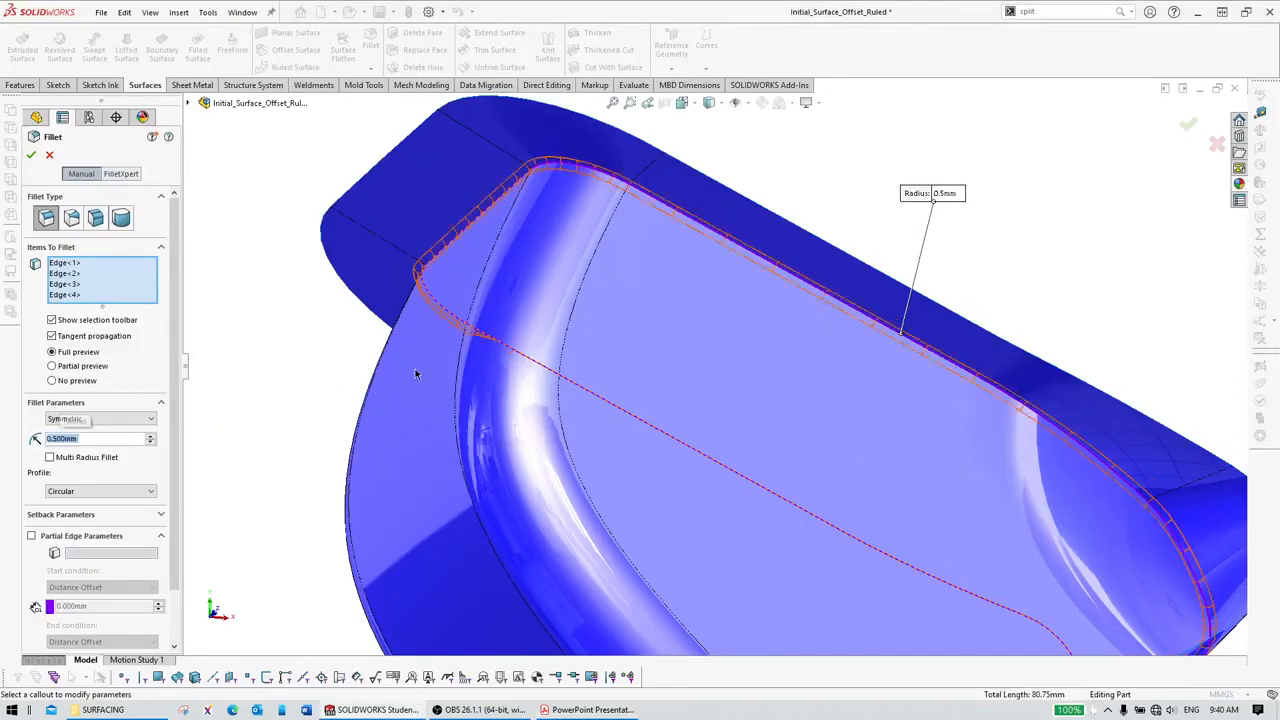
Step: Add the tangent edge chain along the opposite side of the offset surface to the fillet selection
mouse_move(414, 371)
middle_mouse_down()
mouse_move(586, 386)
mouse_move(642, 362)
mouse_move(413, 386)
middle_mouse_up()
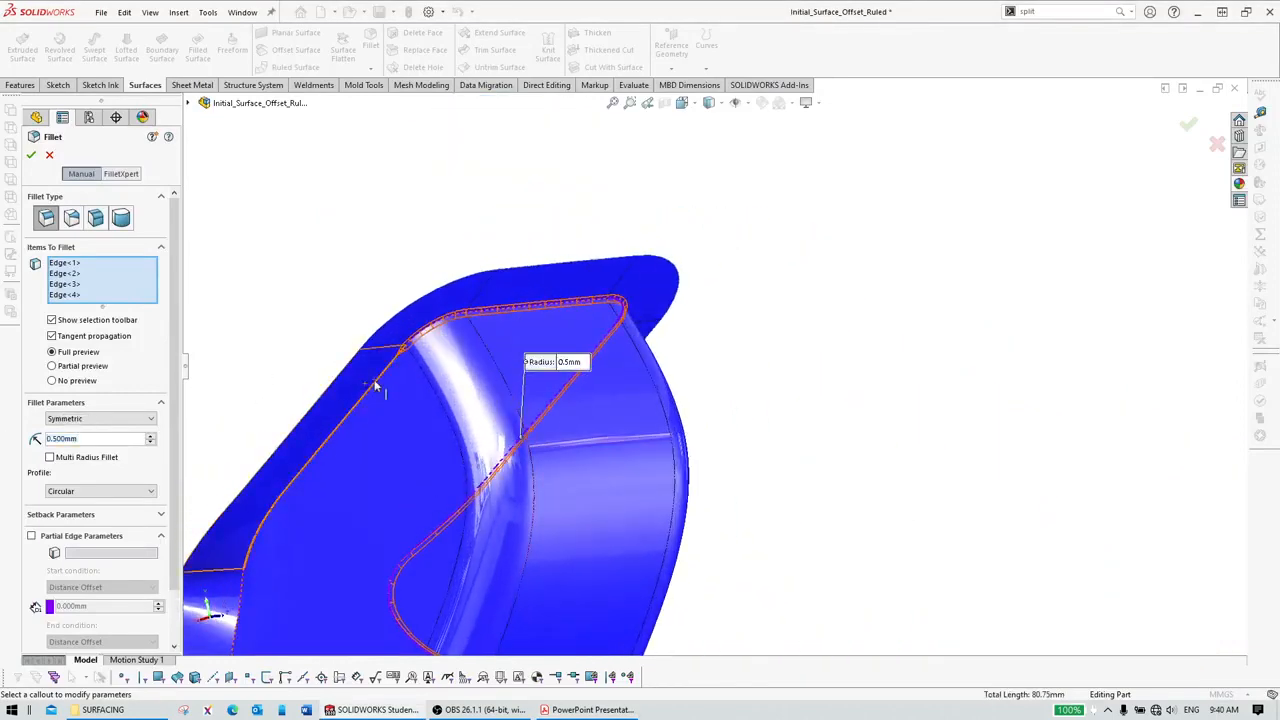
right_click(378, 387)
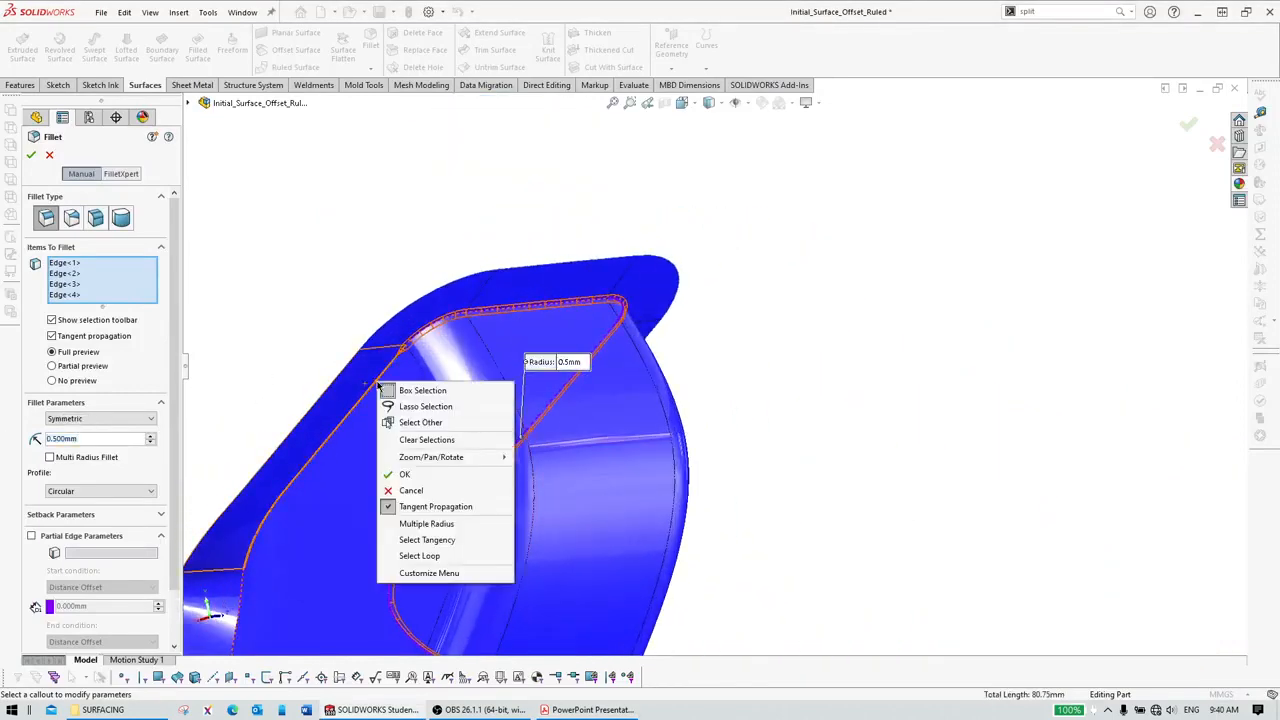
left_click(436, 541)
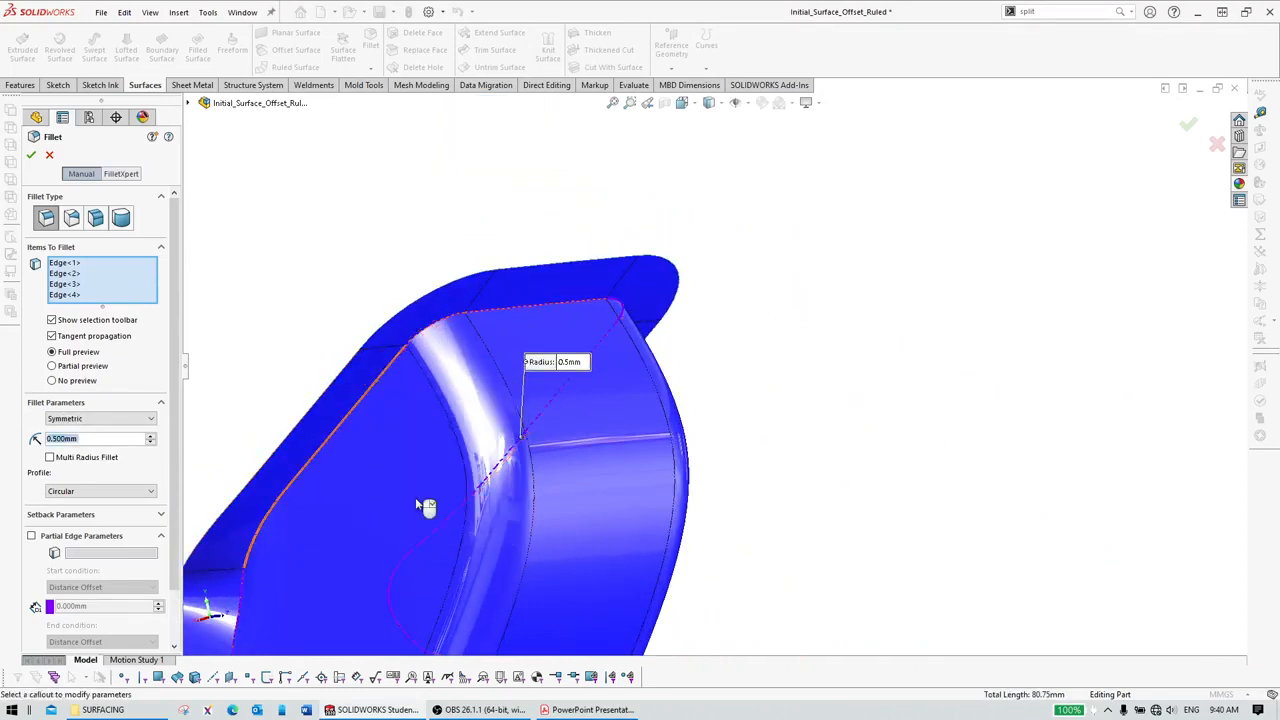
scroll(416, 499, "up", 2)
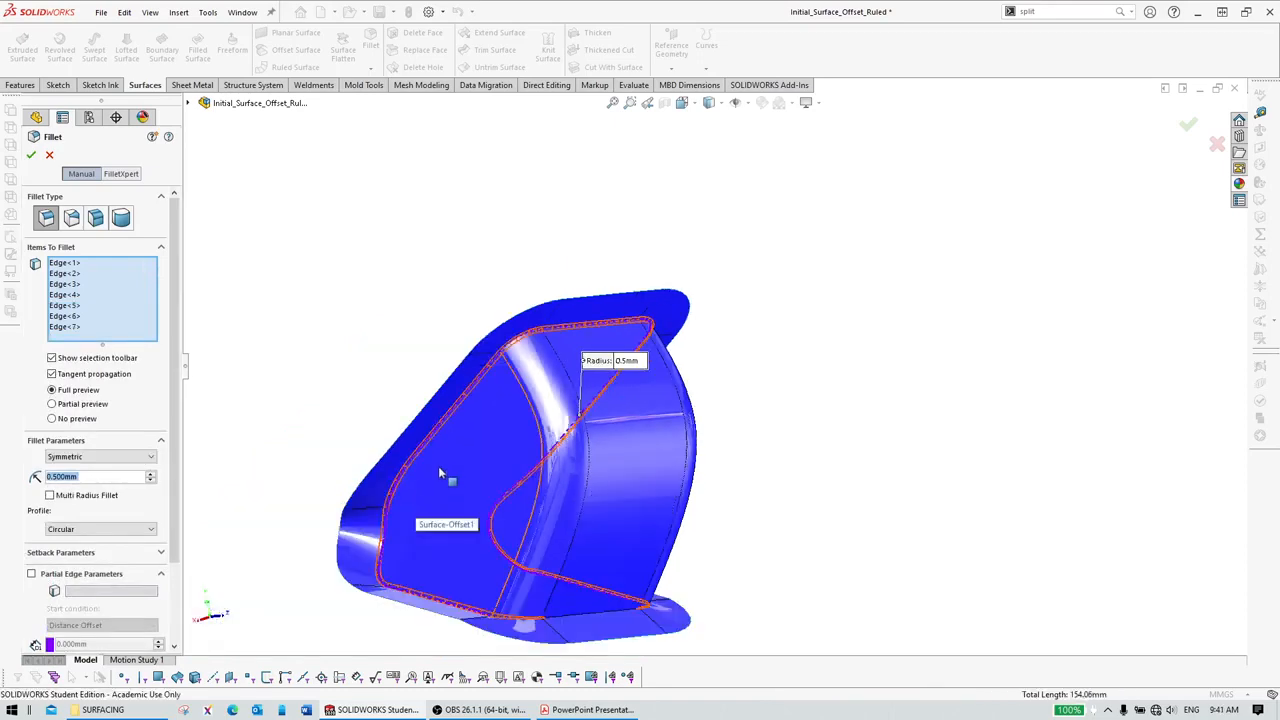
Step: Complete the fillet loop with the curved edge at the lower corner and apply the 0.5 mm fillet
middle_click_drag(438, 466, 788, 373)
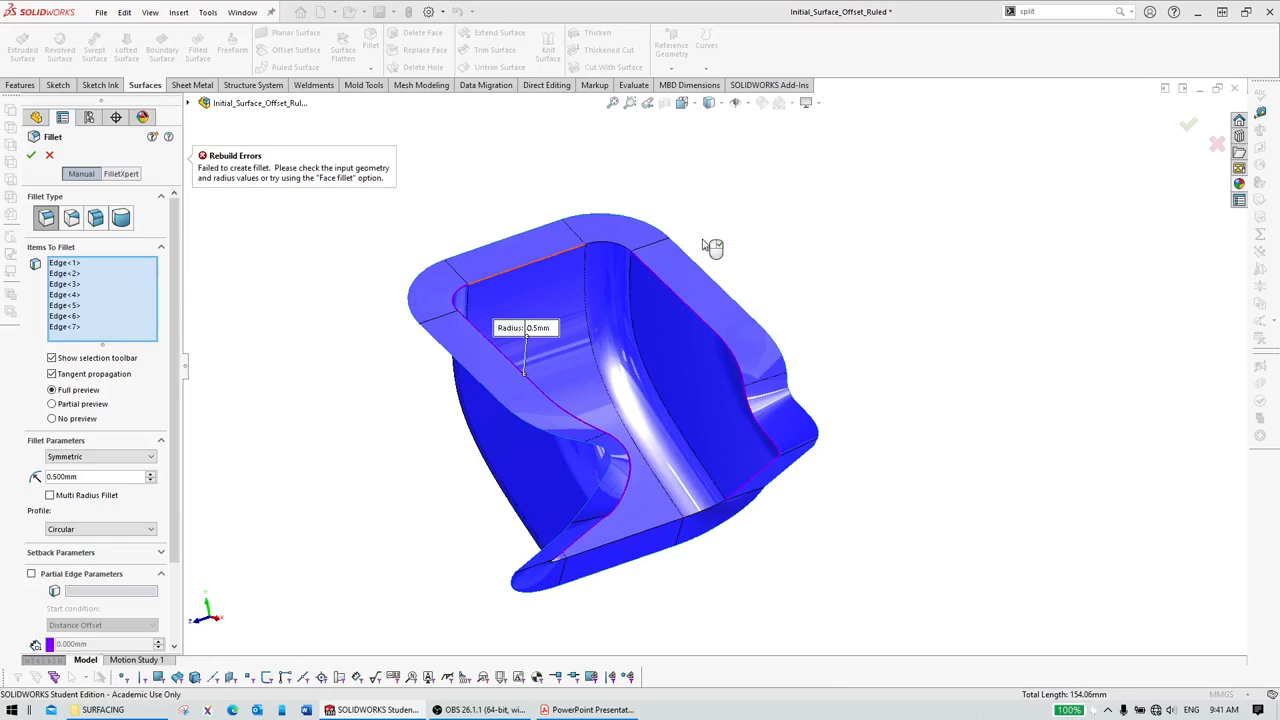
middle_click_drag(566, 381, 528, 421)
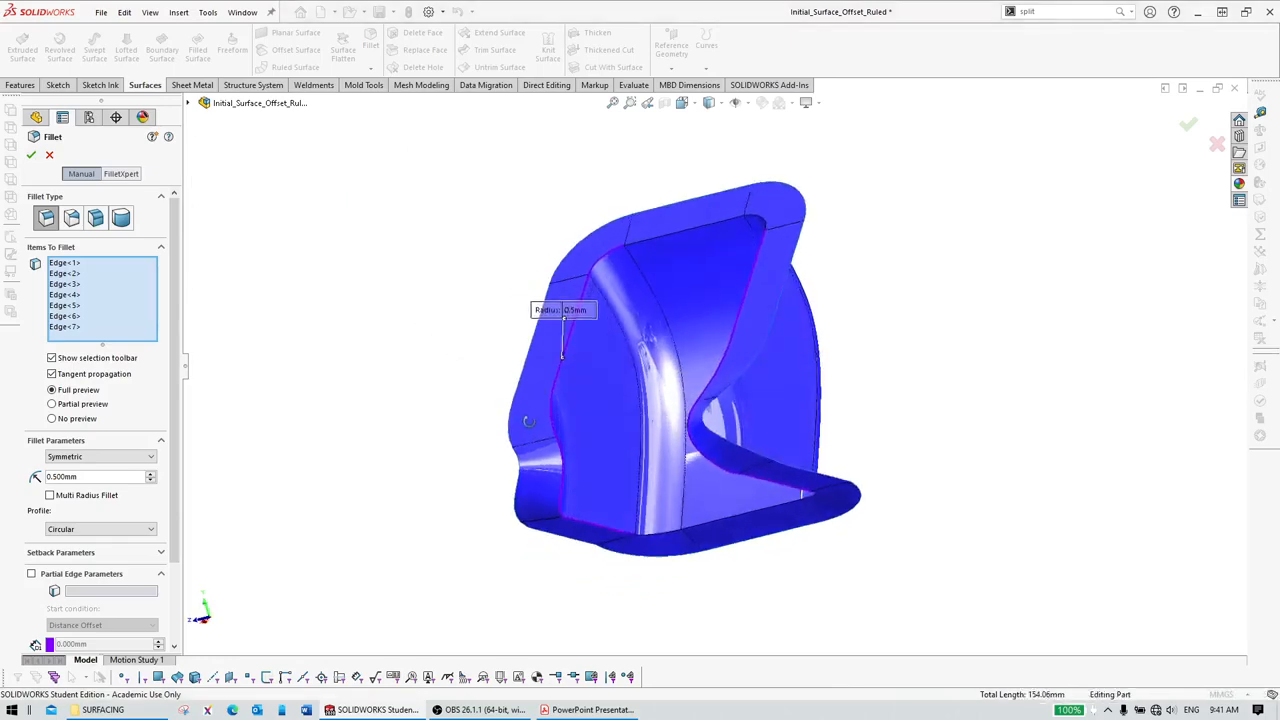
scroll(680, 530, "down", 2)
middle_click_drag(750, 435, 925, 552)
scroll(864, 346, "down", 2)
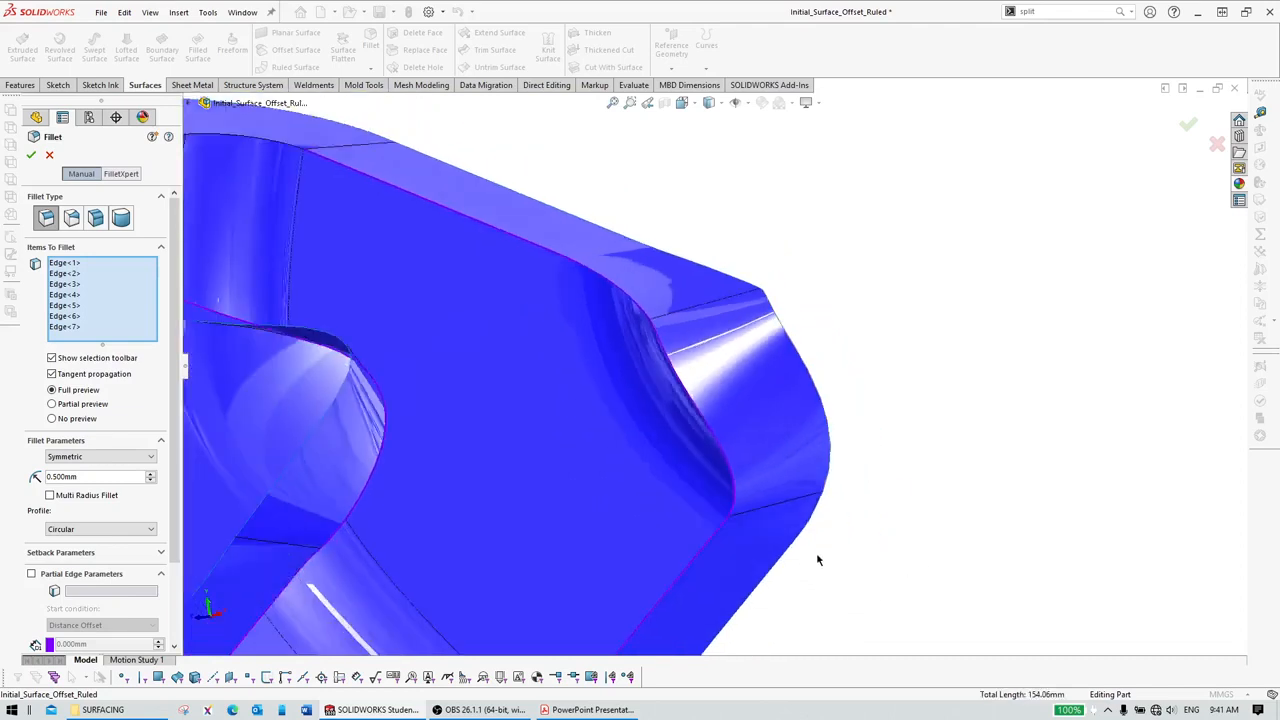
middle_click_drag(817, 560, 946, 437)
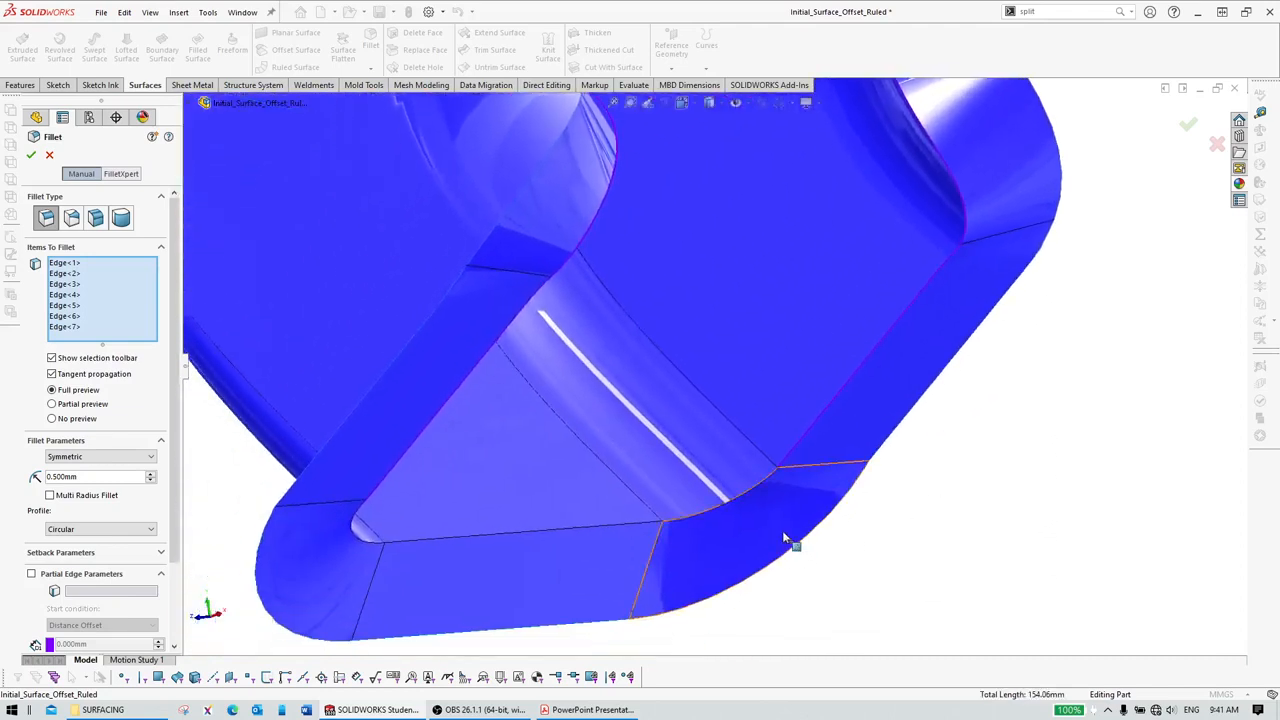
left_click(736, 495)
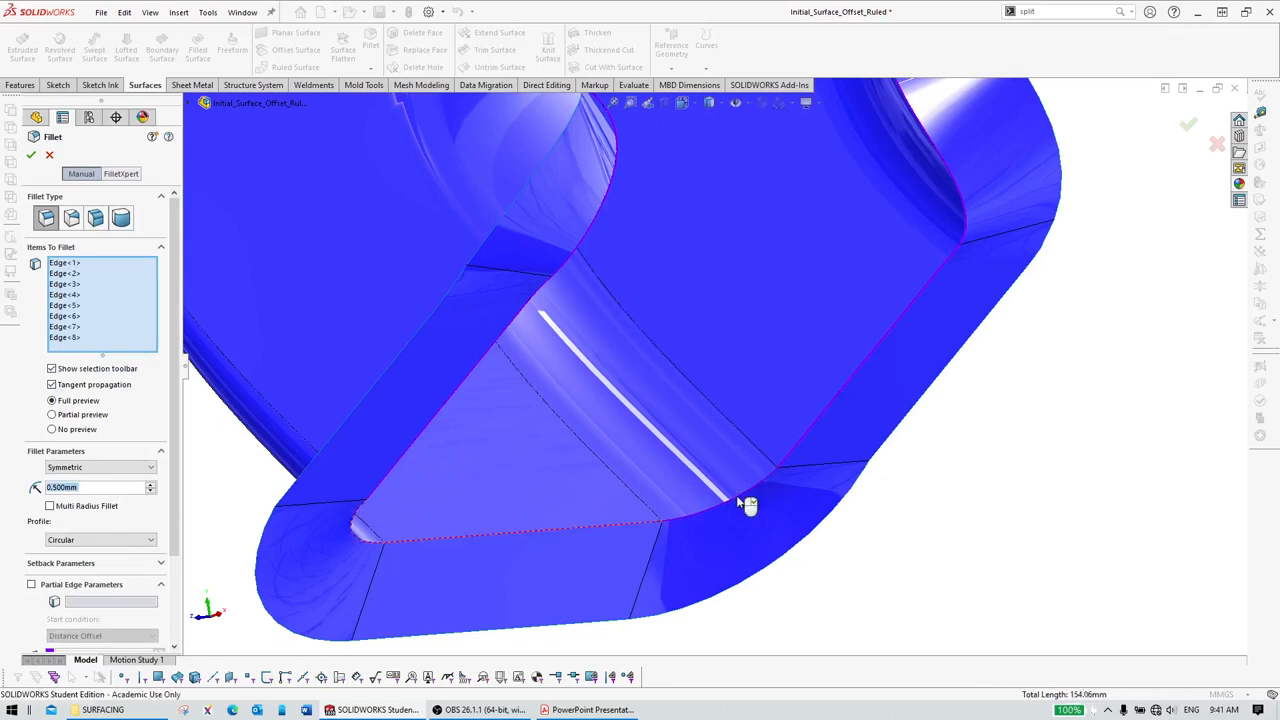
scroll(737, 502, "up", 10)
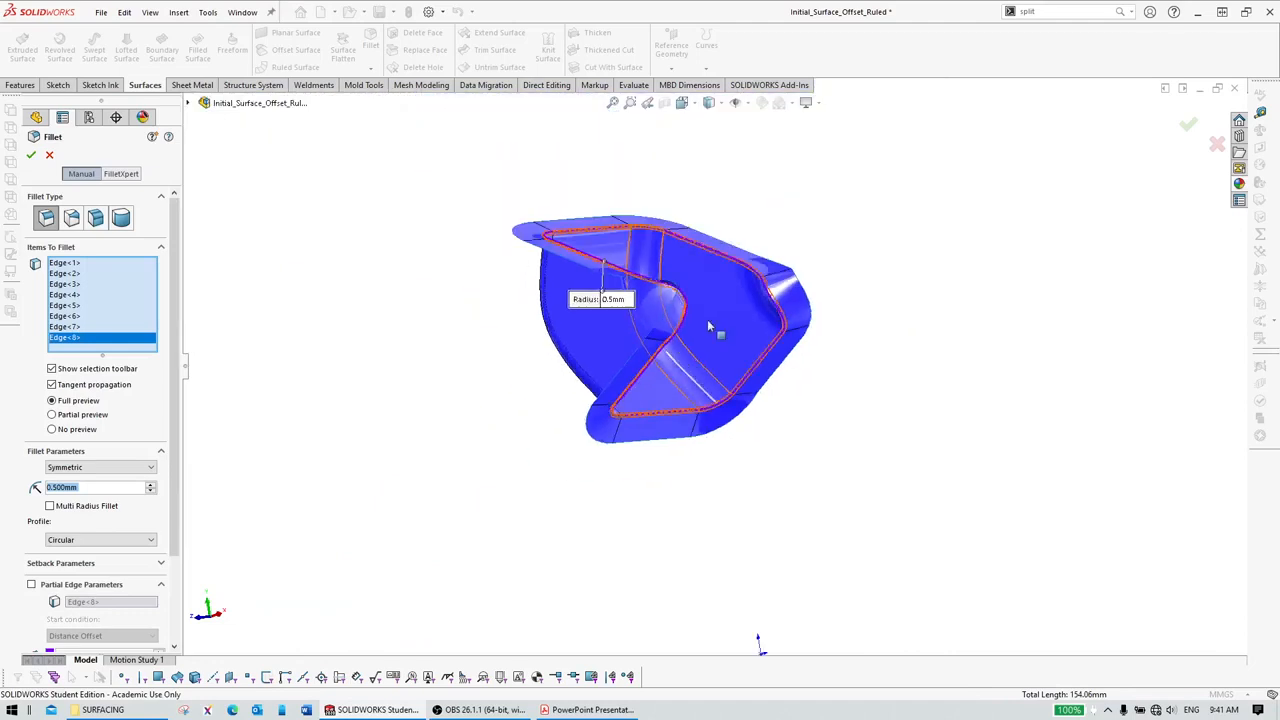
left_click(31, 155)
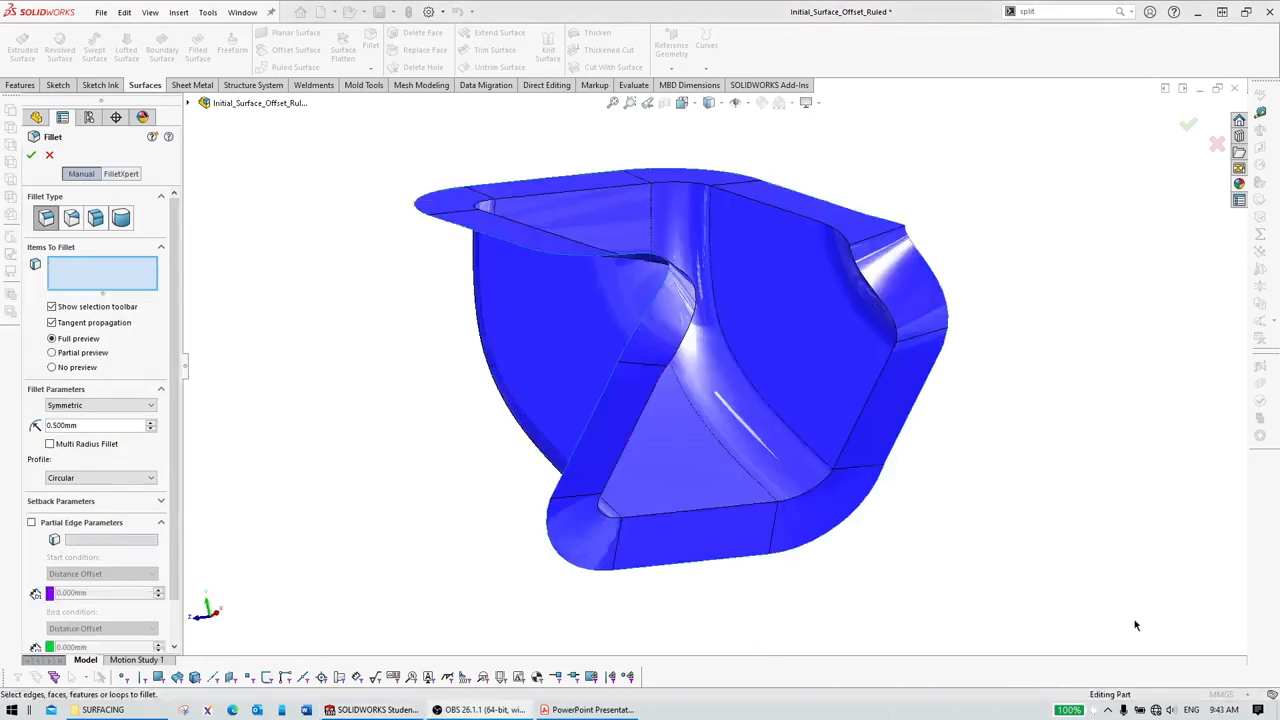
Step: Check the recess fillet radius in detail E of the PDF exercise sheet and set the symmetric fillet radius to 1 mm
left_click(588, 709)
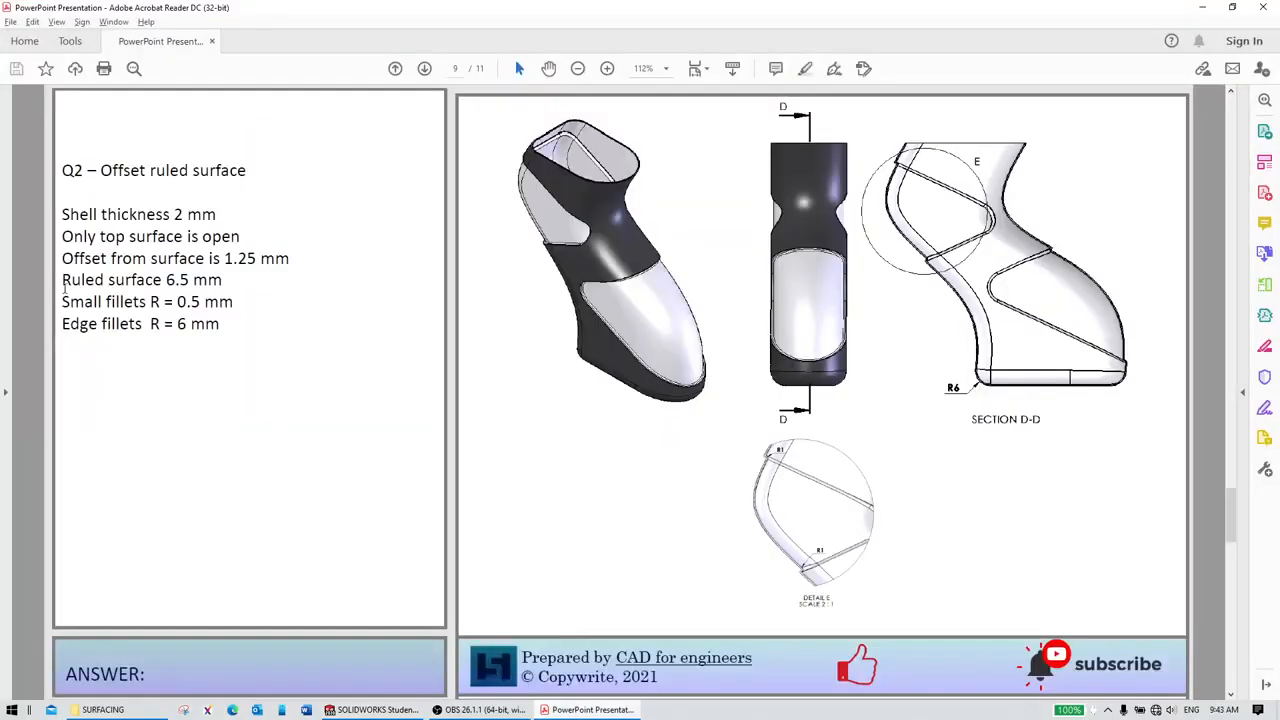
scroll(823, 494, "up", 5, "ctrl")
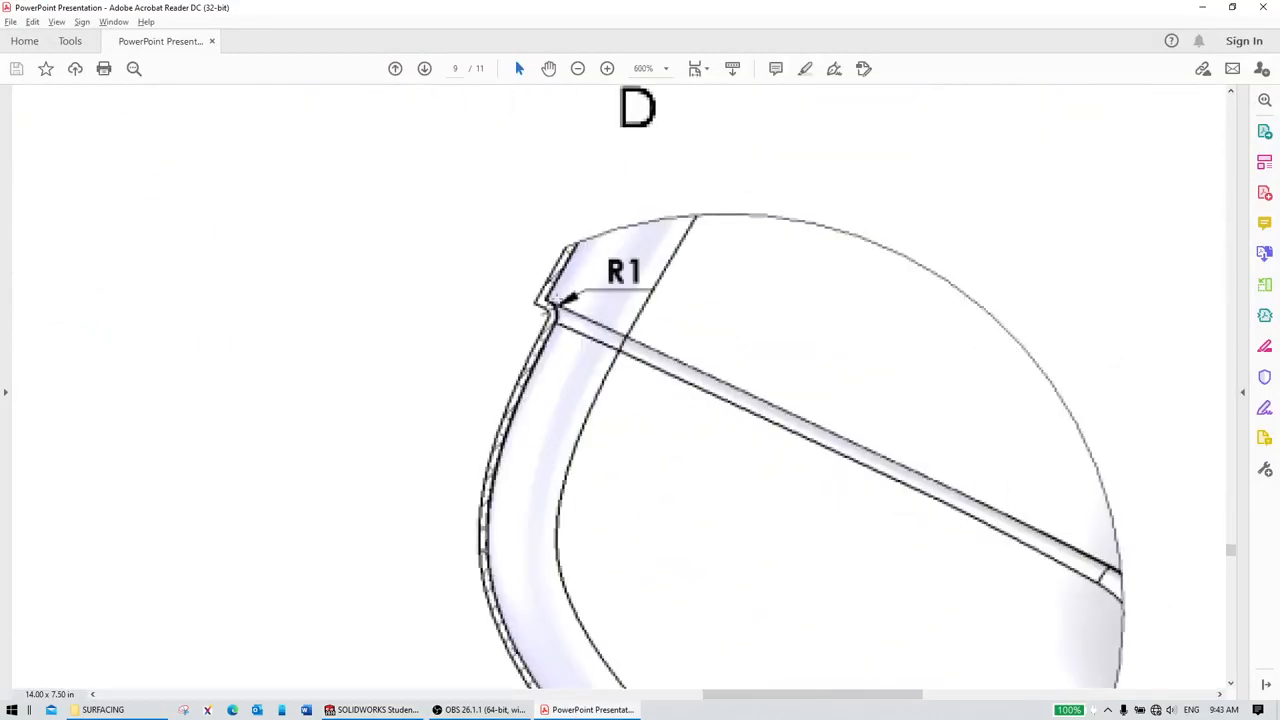
scroll(573, 321, "down", 5, "ctrl")
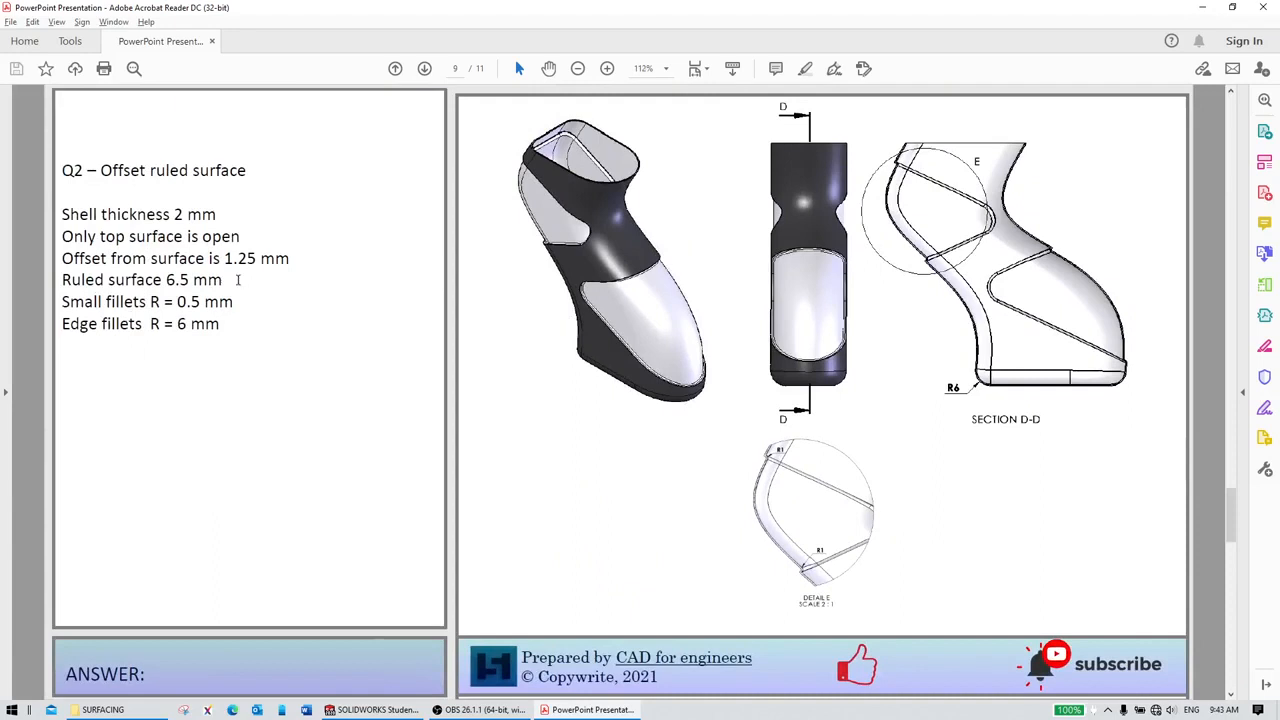
triple_click(230, 318)
left_click(249, 308)
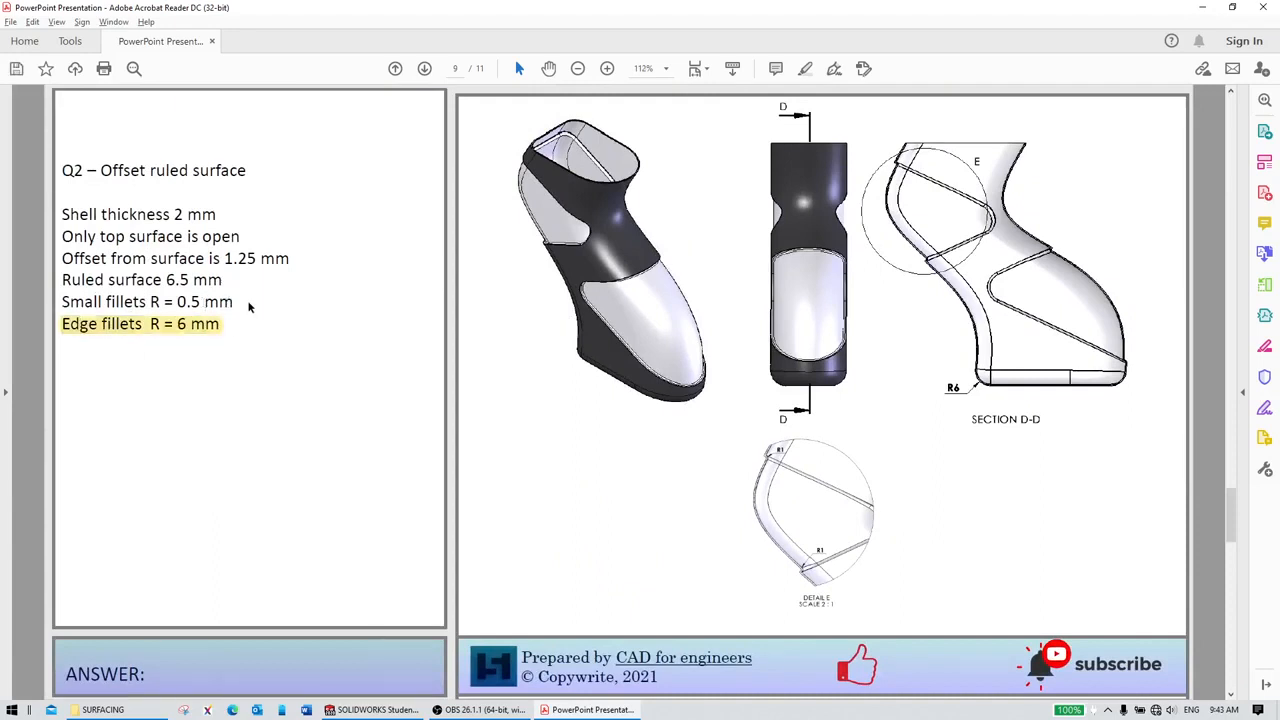
left_click(339, 398)
left_click(1202, 8)
left_click(97, 425)
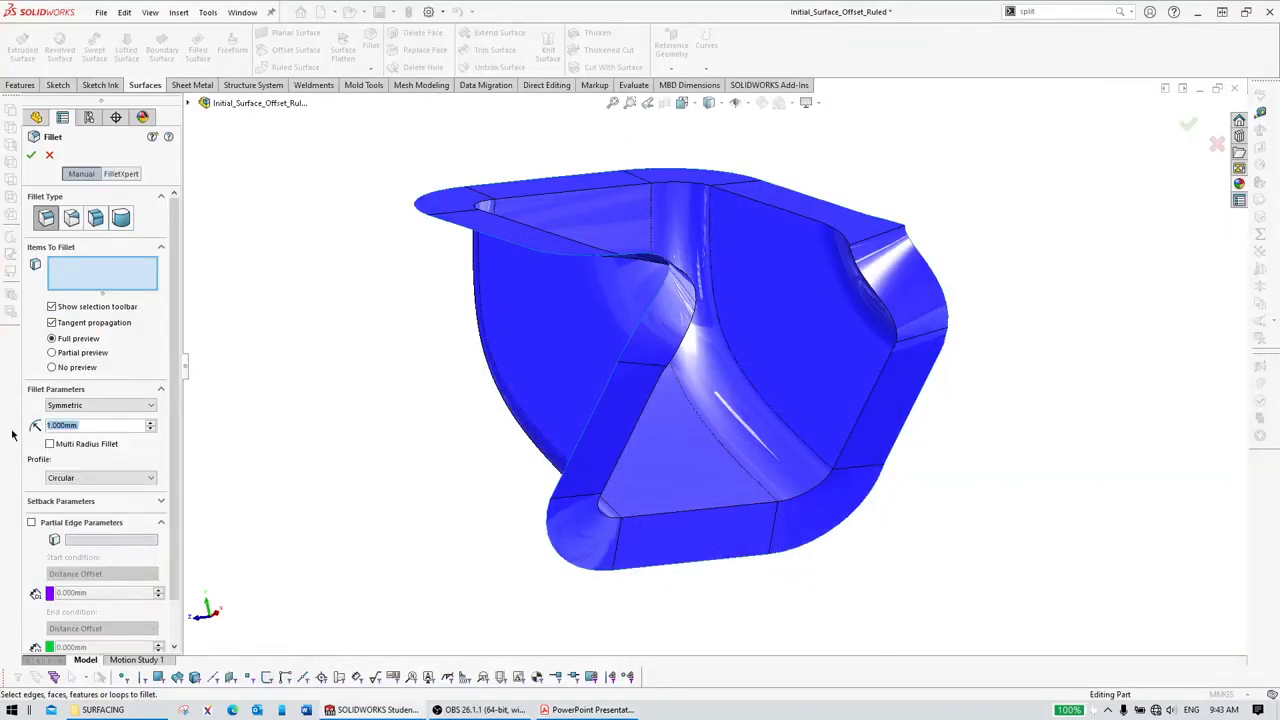
Step: Select the tangent edge chains around the whole loop between the offset and ruled surfaces and apply the 1 mm fillet
right_click(697, 320)
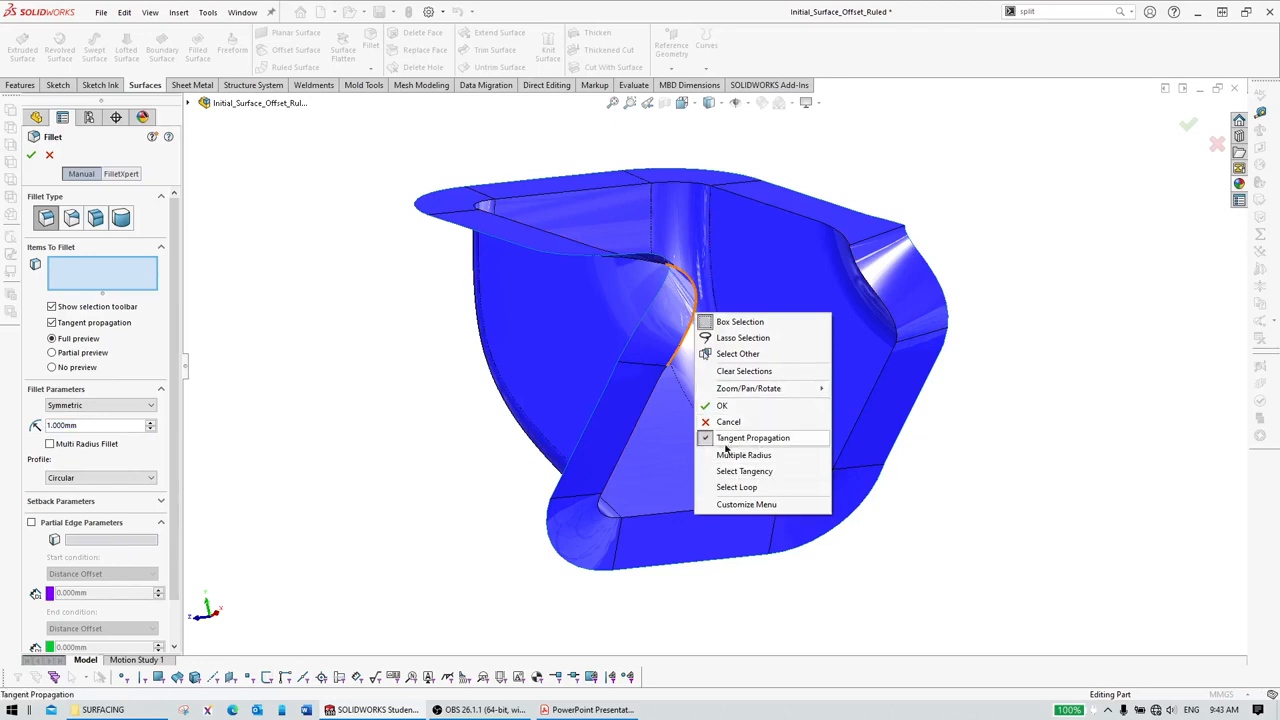
left_click(750, 472)
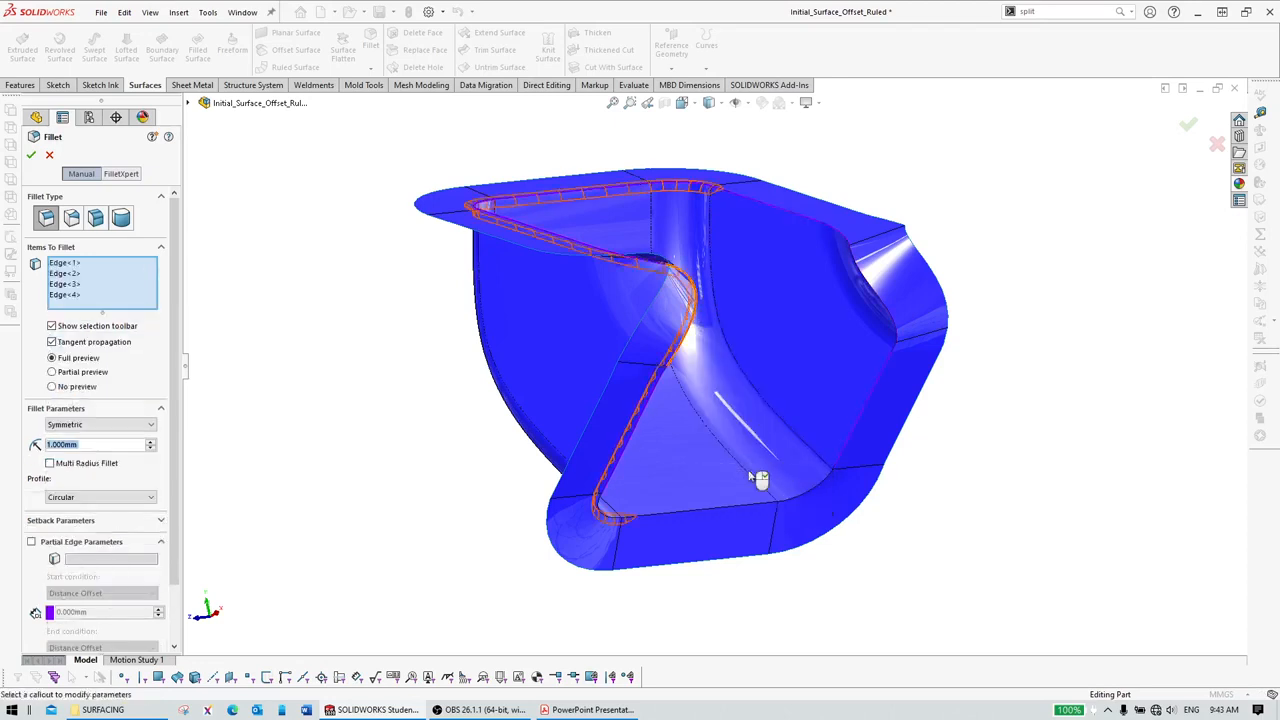
right_click(880, 195)
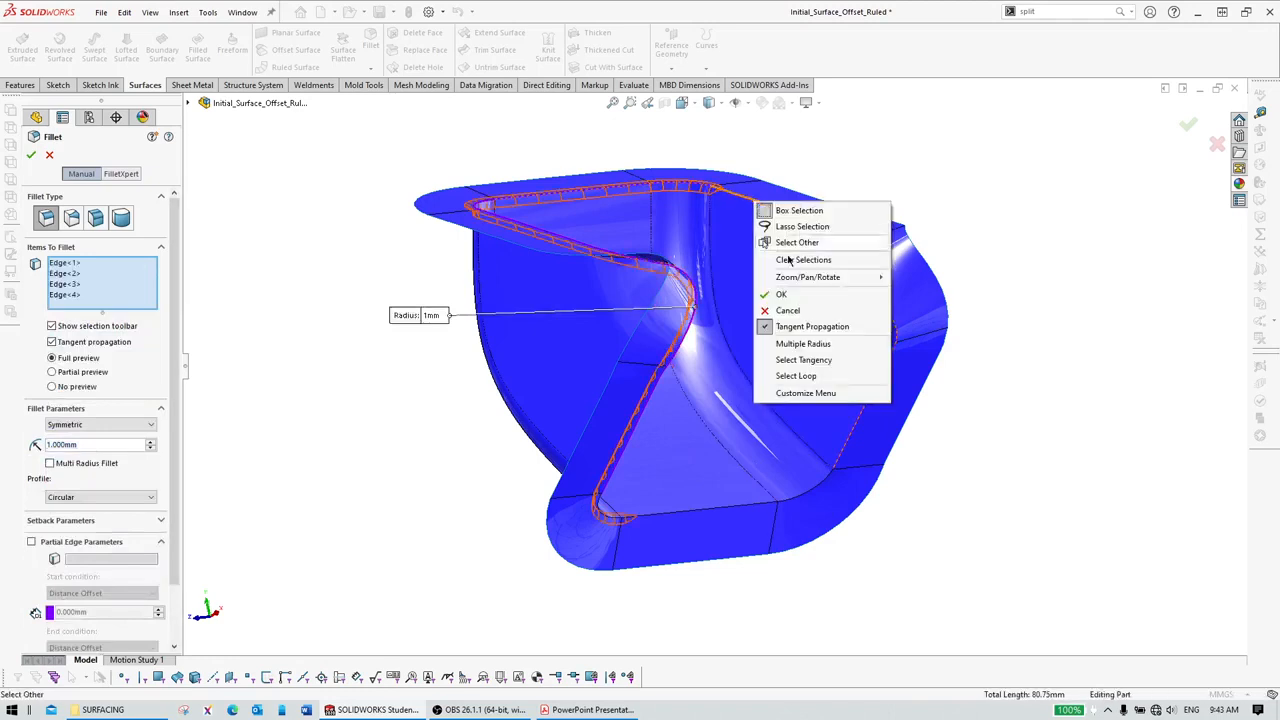
left_click(900, 365)
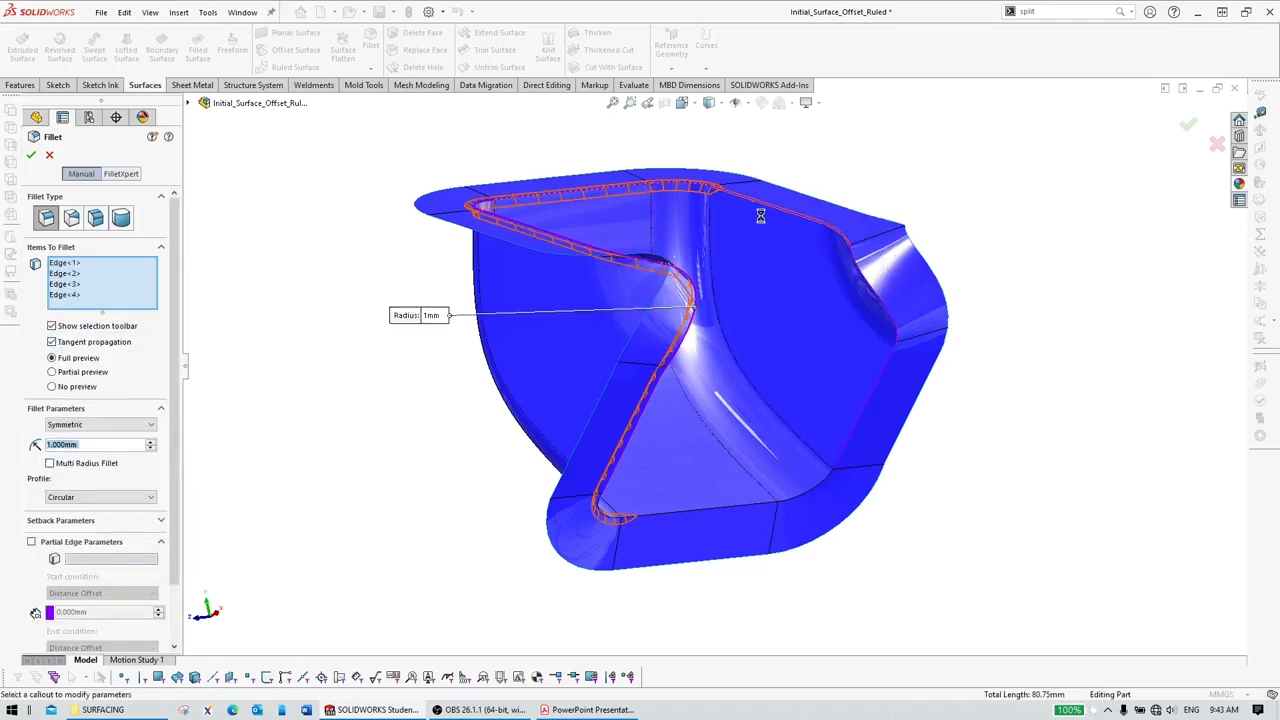
left_click(722, 509)
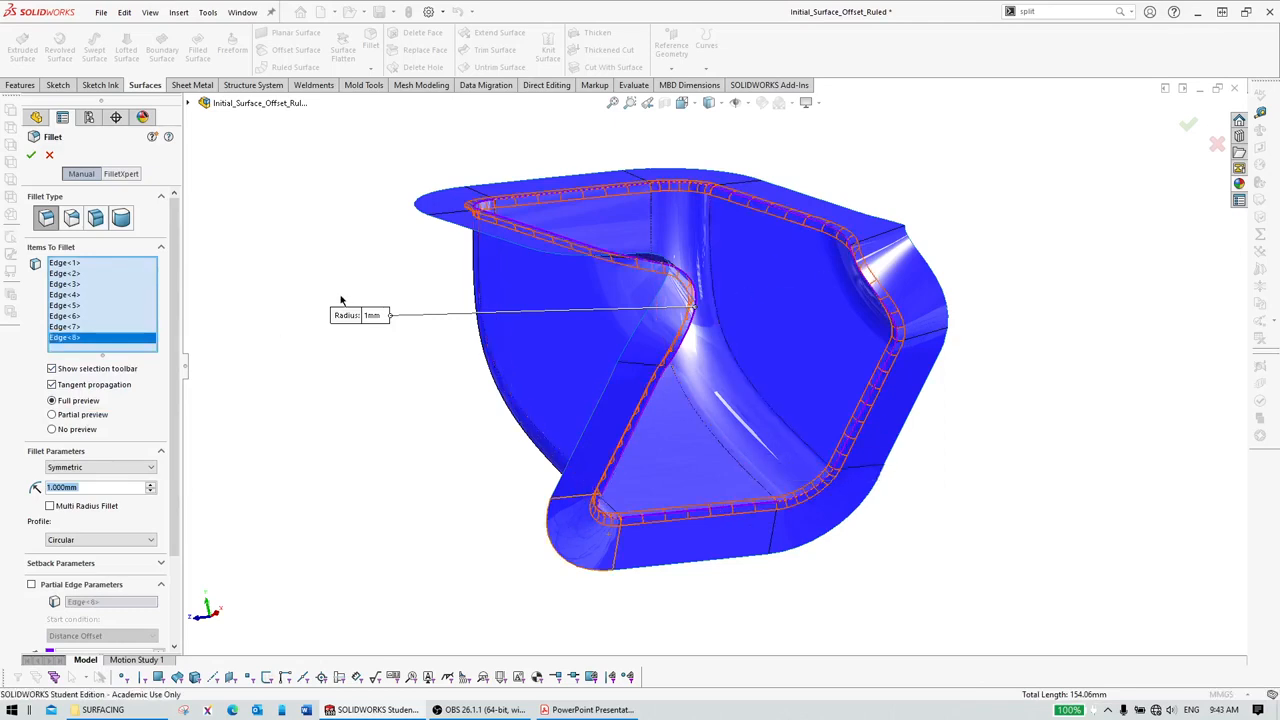
left_click(31, 156)
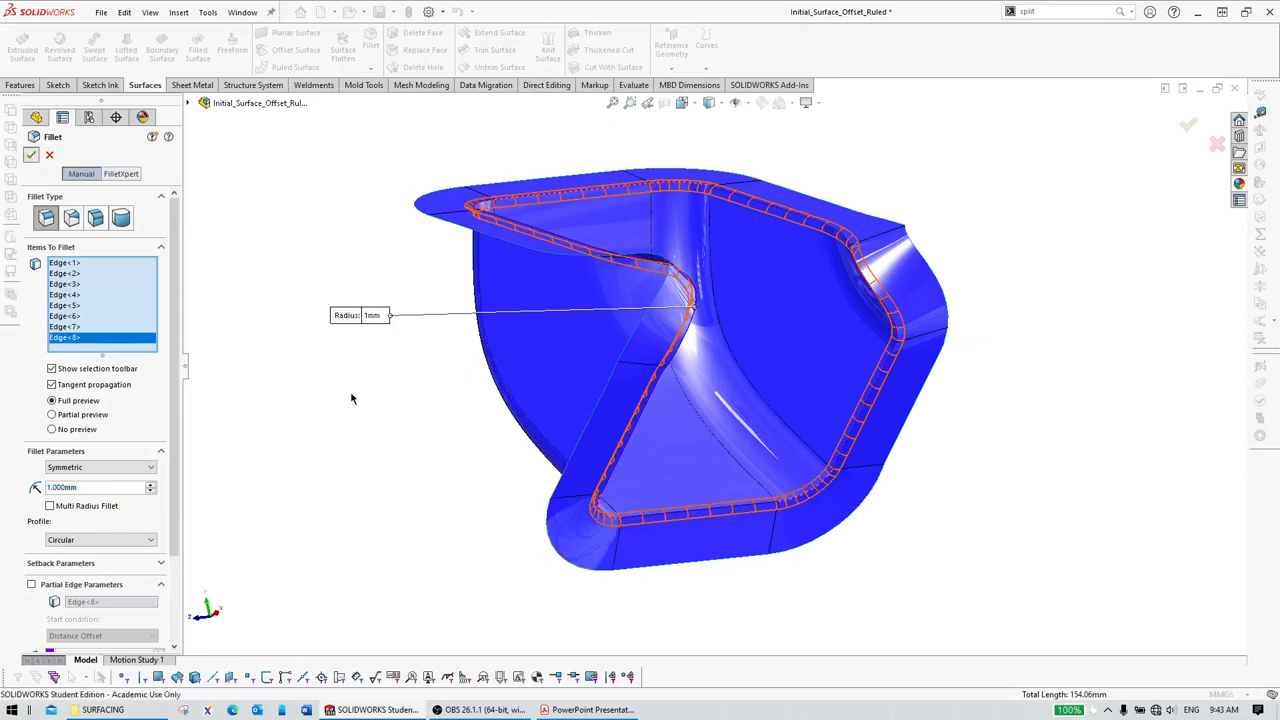
middle_click_drag(351, 399, 770, 354)
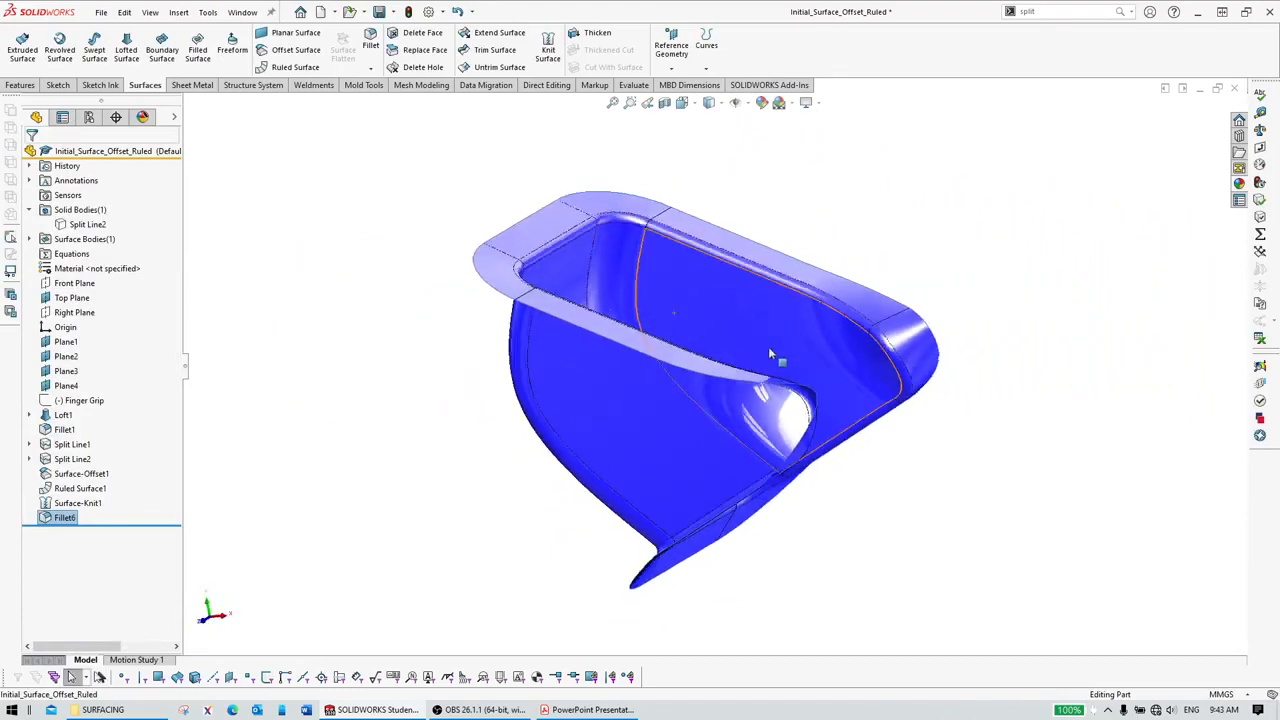
Step: Show the solid body and cut it with the filleted surface of the upper recess
left_click(88, 224)
middle_click_drag(568, 327, 750, 360)
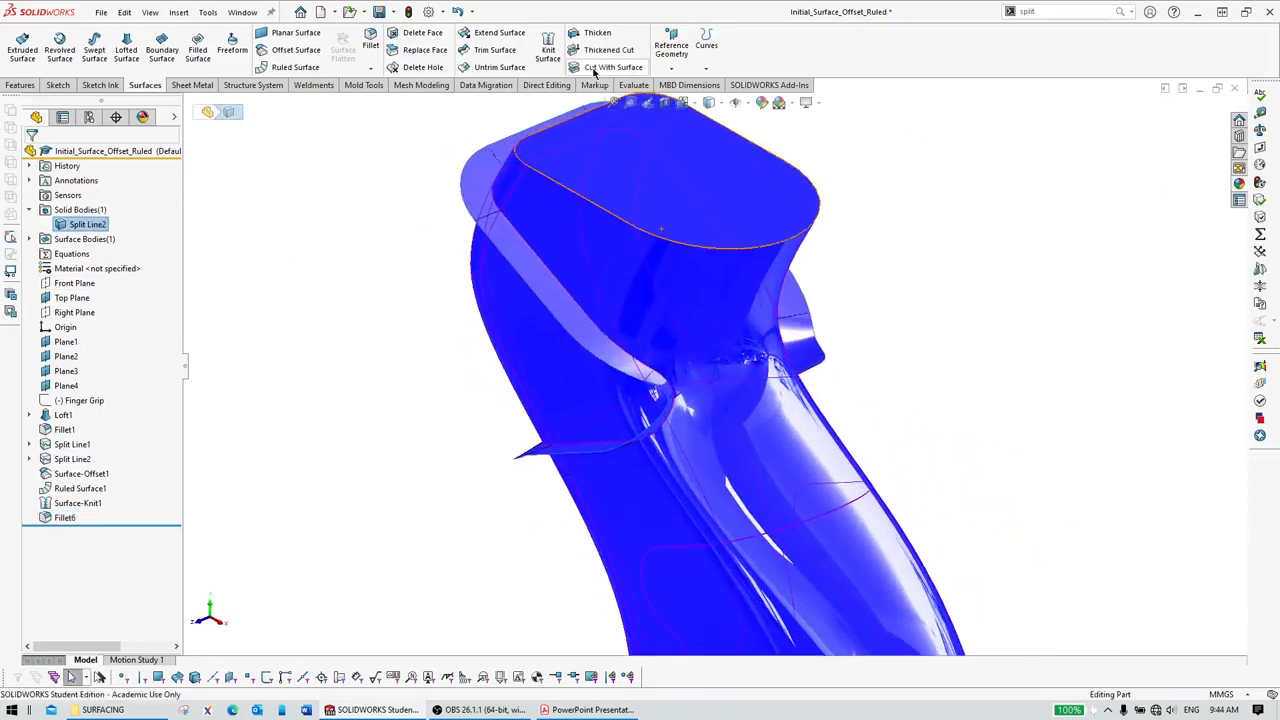
left_click(596, 68)
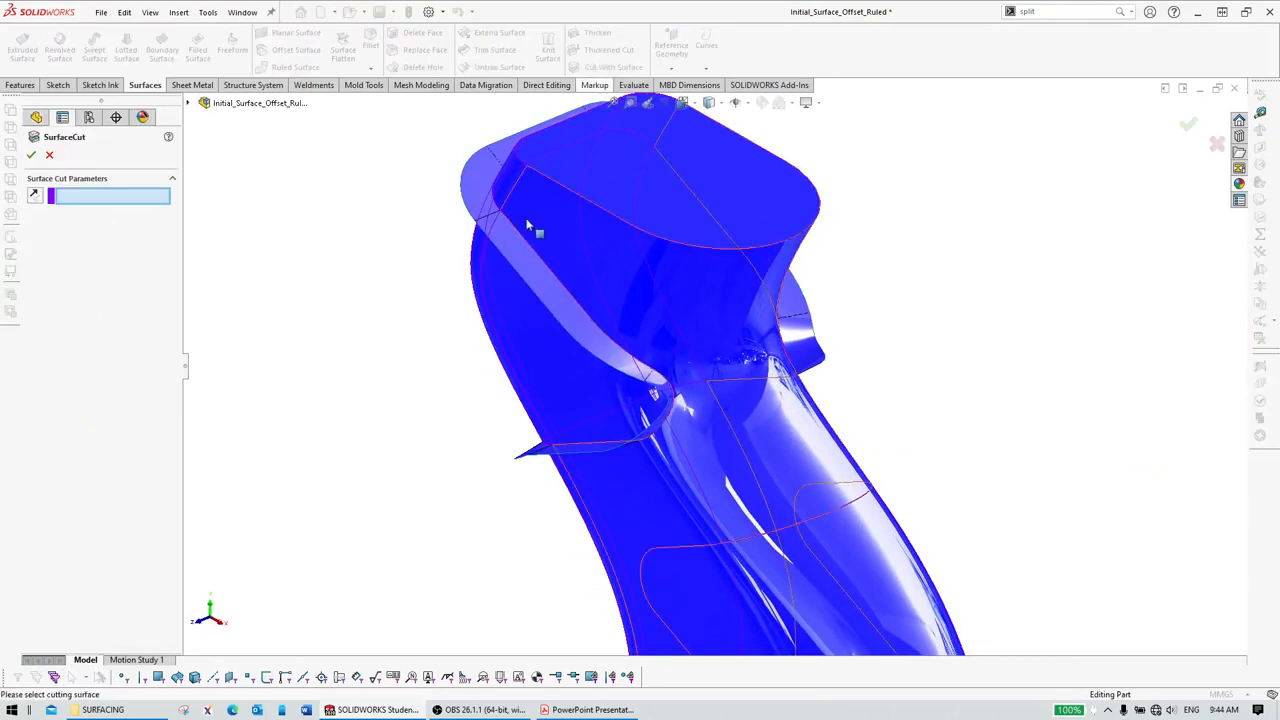
left_click(521, 266)
middle_click_drag(612, 340, 636, 388)
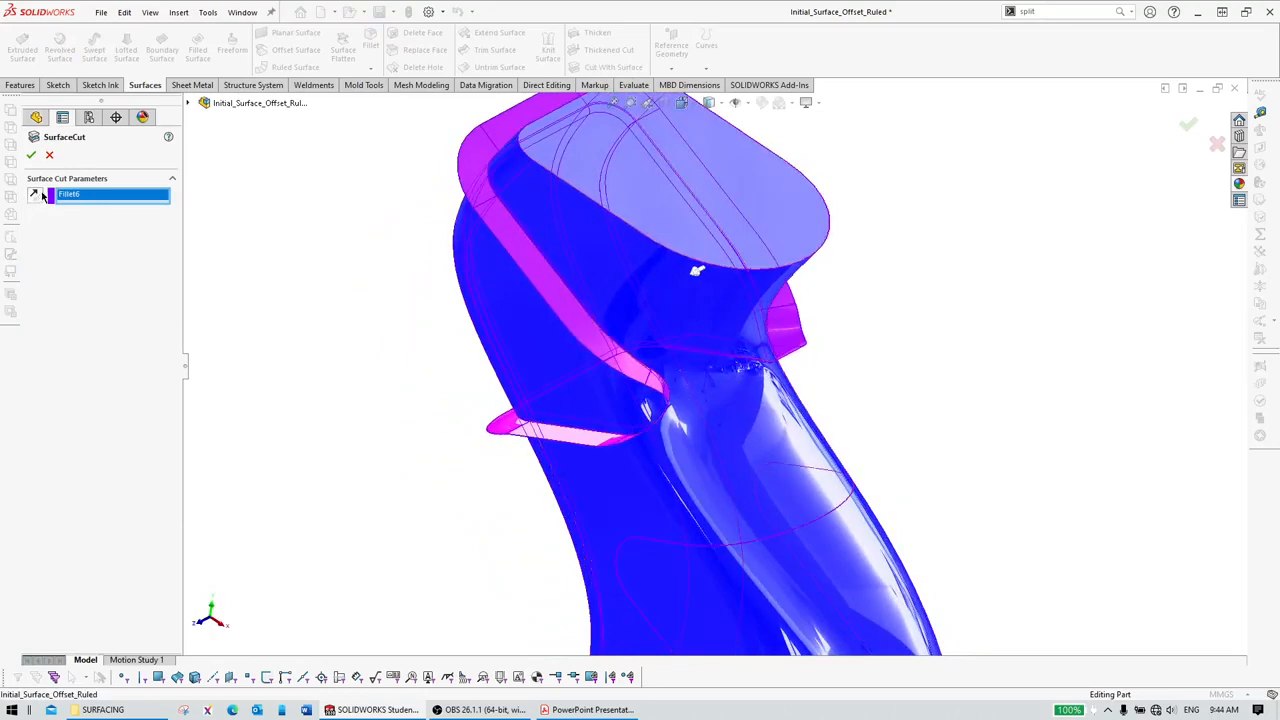
middle_click_drag(589, 372, 433, 210)
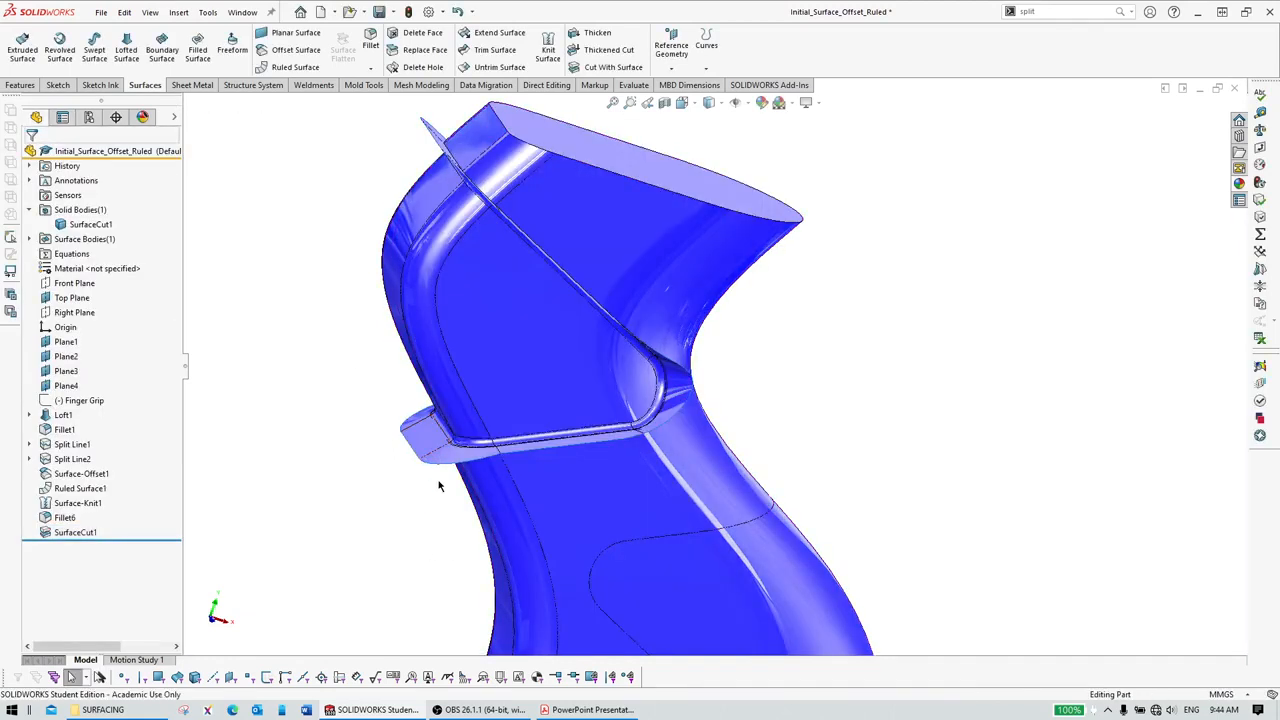
Step: Hide the surface body that was used to cut the upper recess
middle_click_drag(442, 487, 558, 474)
left_click(402, 424)
left_click(376, 482)
Step: Create an offset surface 1.25 mm inward from the lower recess face
scroll(542, 401, "down", 2)
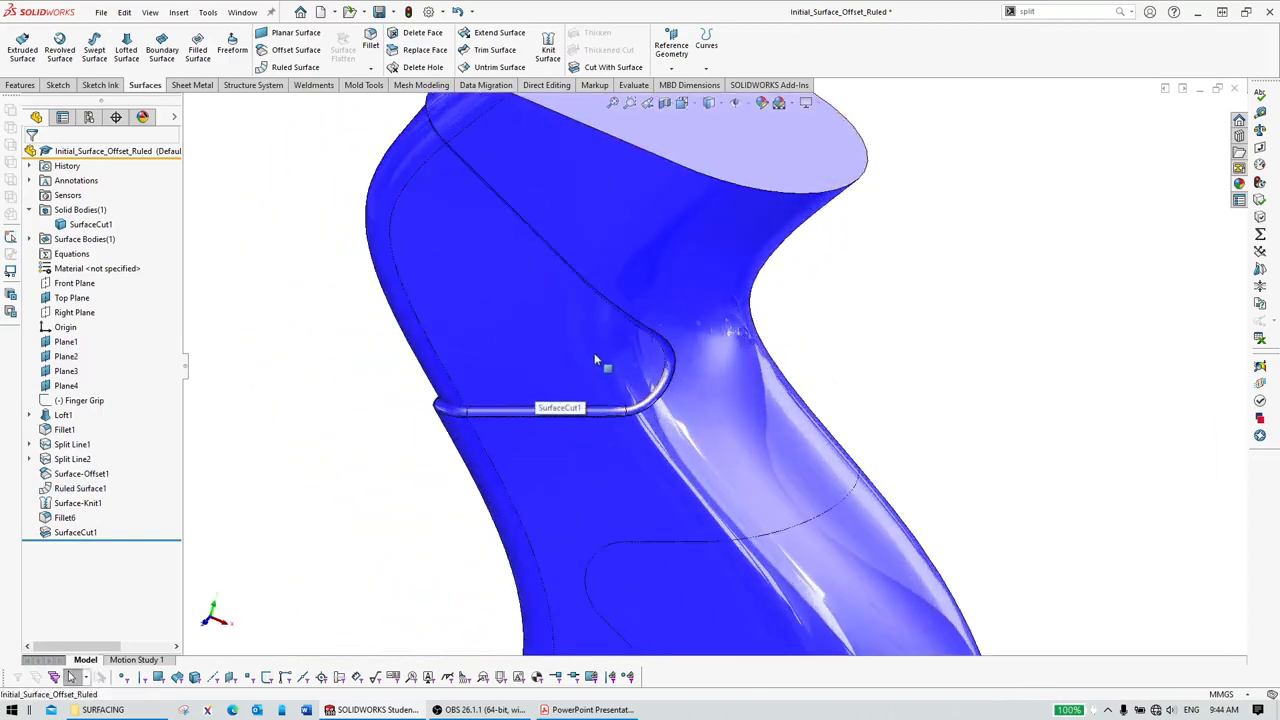
middle_click_drag(595, 360, 617, 309)
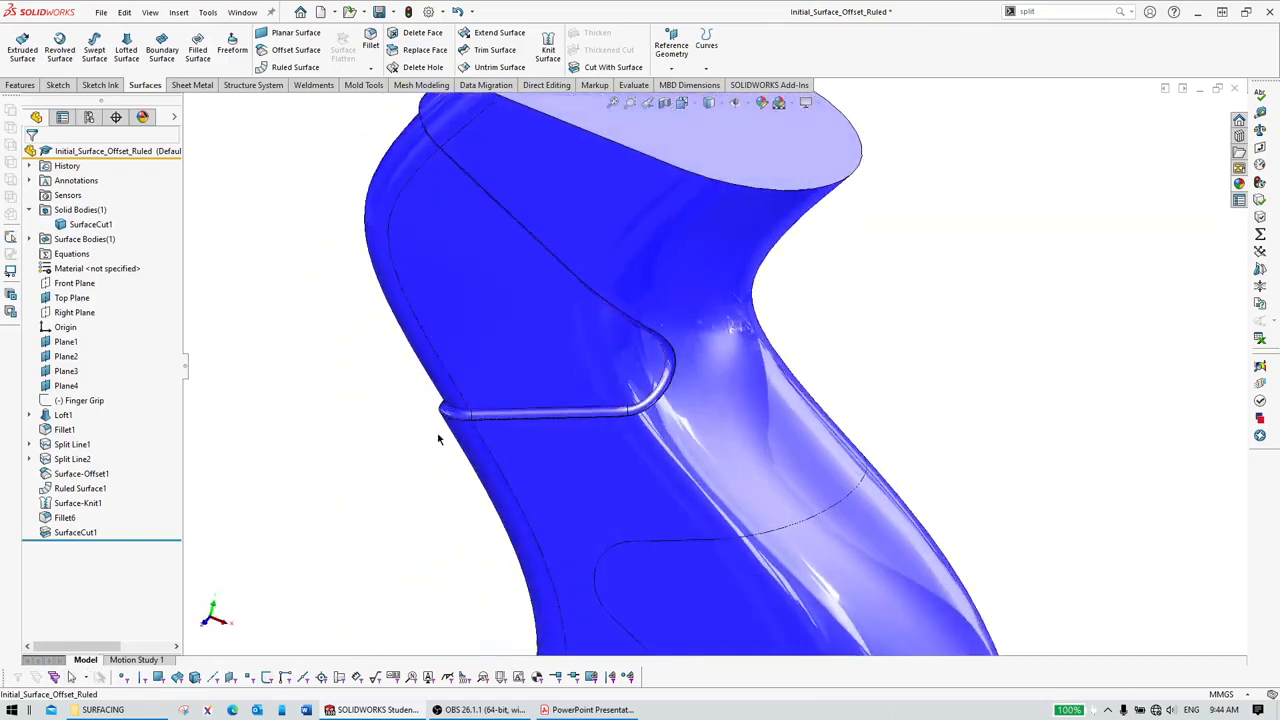
scroll(623, 429, "up", 3)
middle_click_drag(623, 429, 665, 332)
scroll(667, 331, "down", 3)
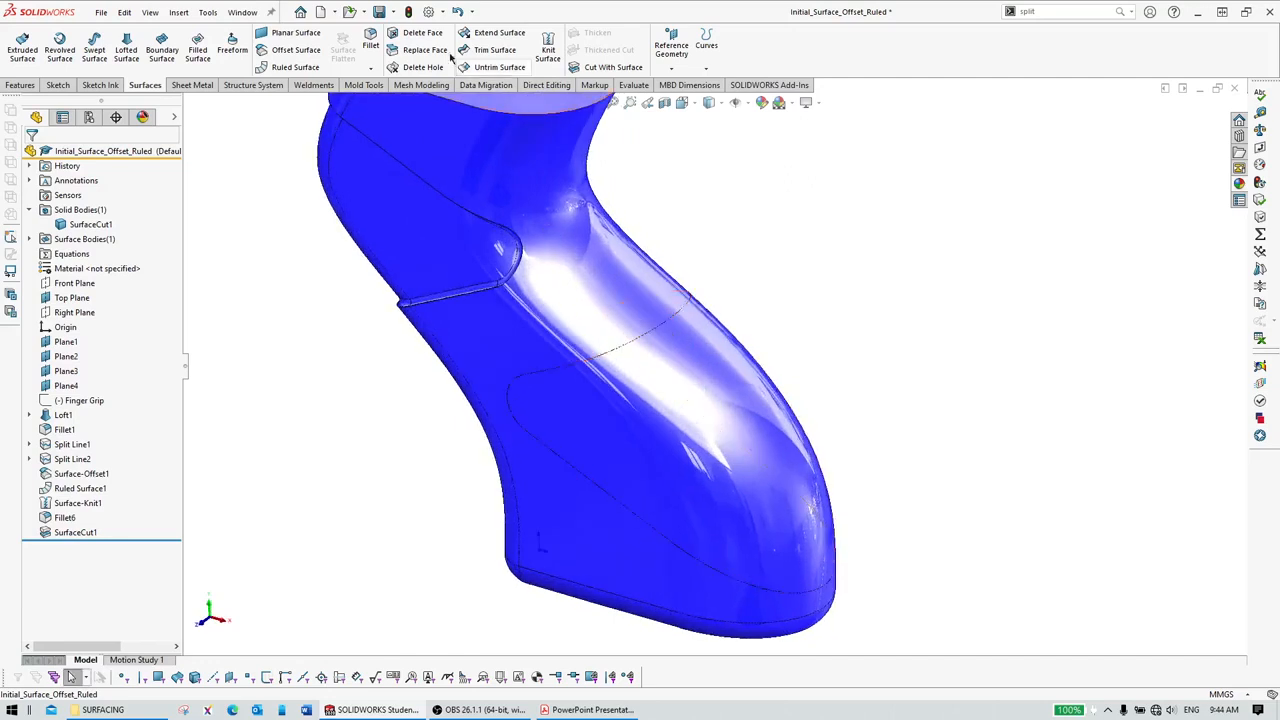
left_click(284, 50)
left_click(735, 443)
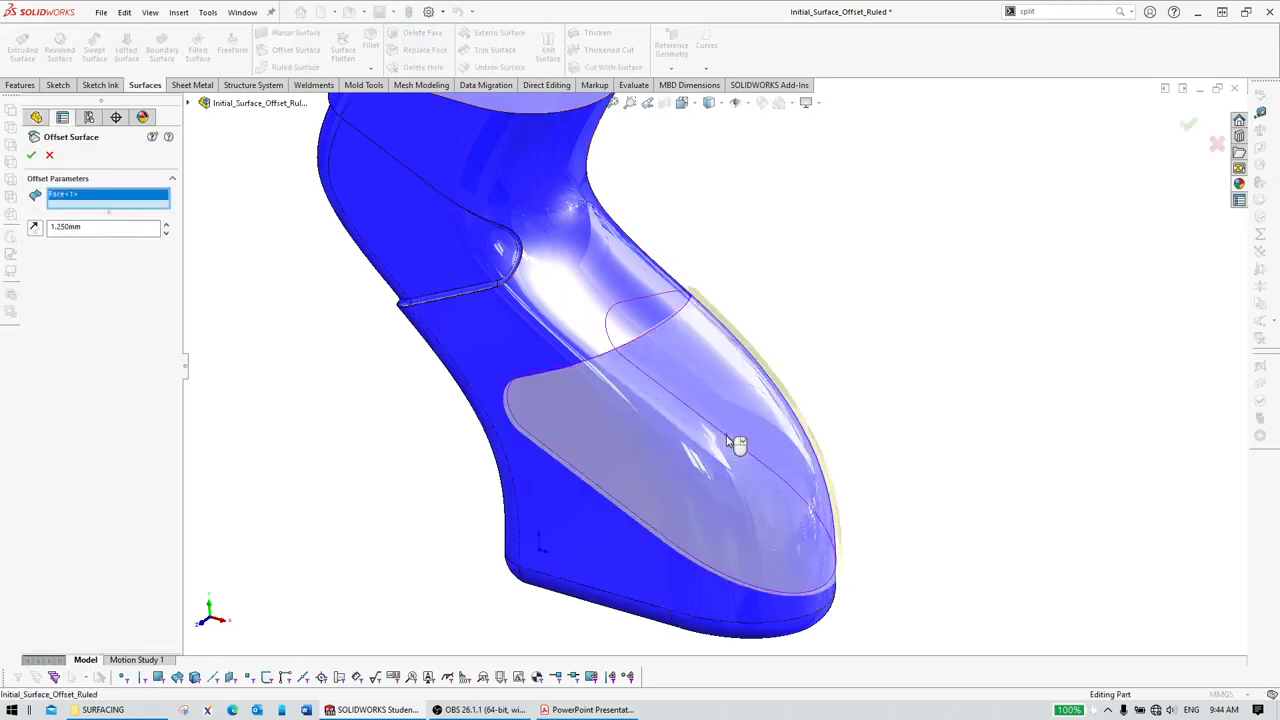
left_click(40, 231)
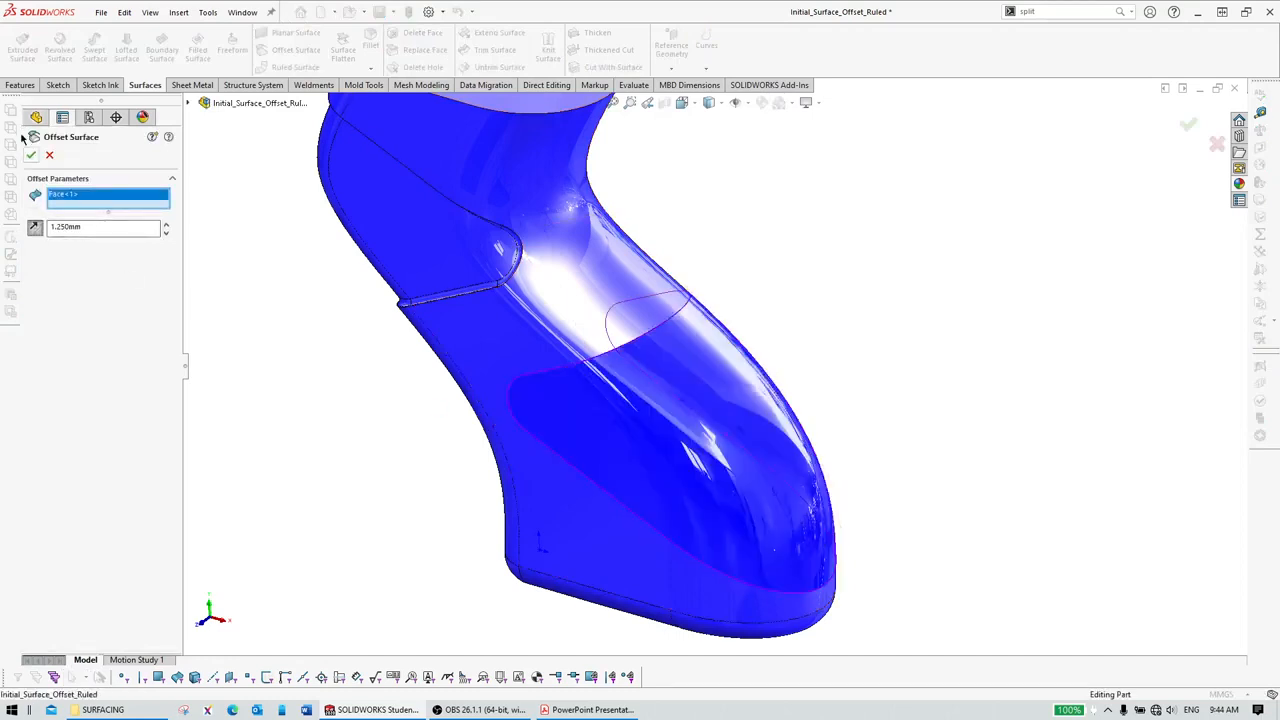
Step: Hide the solid body so only the lower recess's offset surface is displayed
left_click(576, 319)
left_click(657, 255)
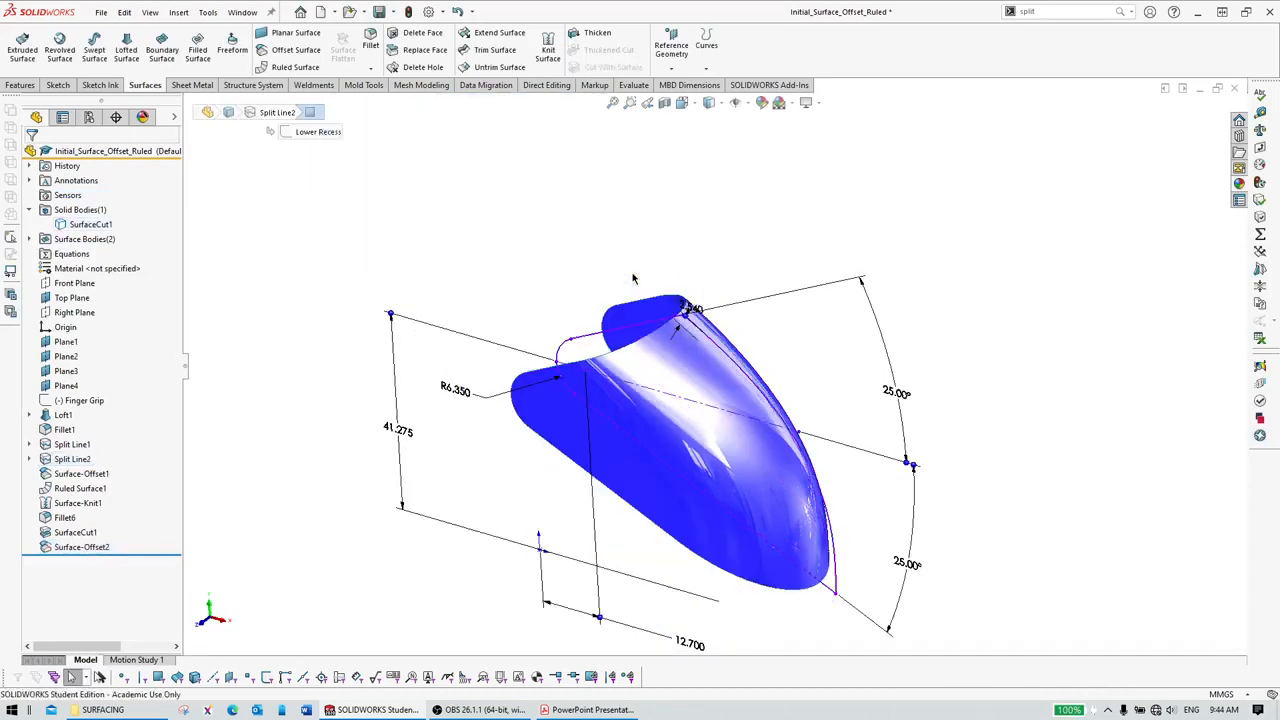
middle_click_drag(618, 432, 757, 251)
left_click(627, 241)
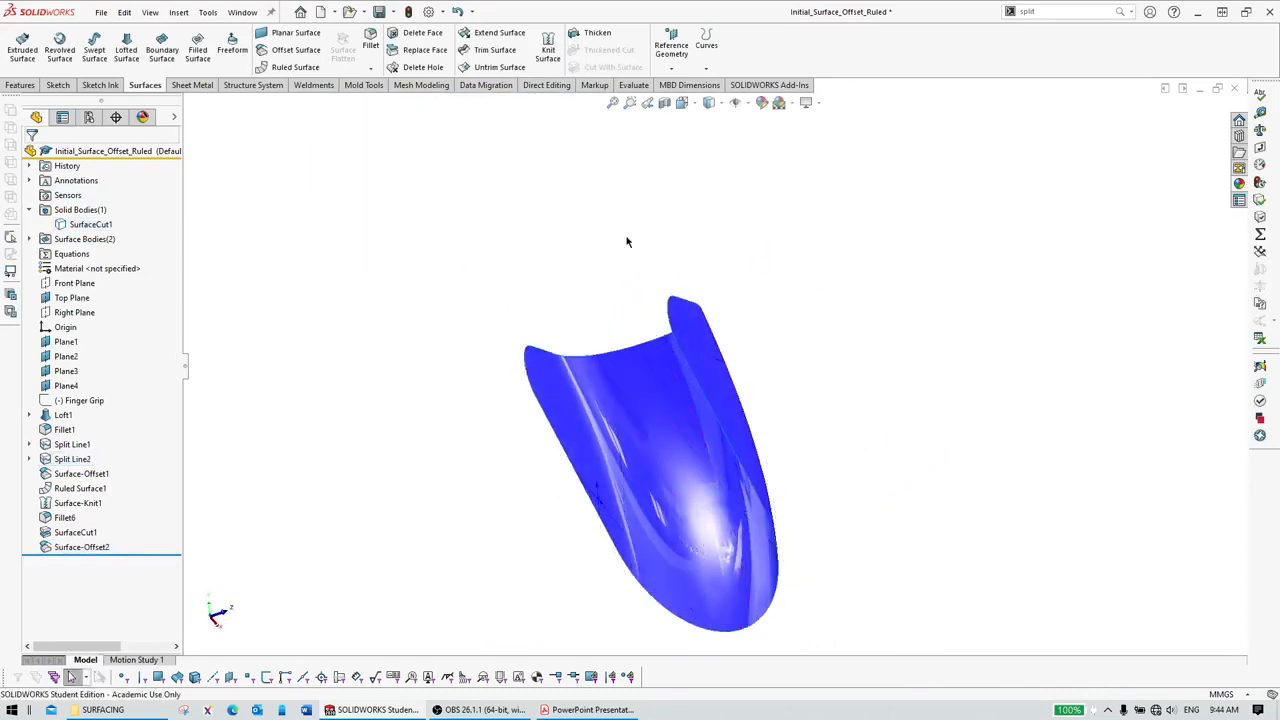
Step: Create a 6.5 mm ruled surface normal to the offset surface along its tangent boundary edges, trimmed and knit
left_click(284, 67)
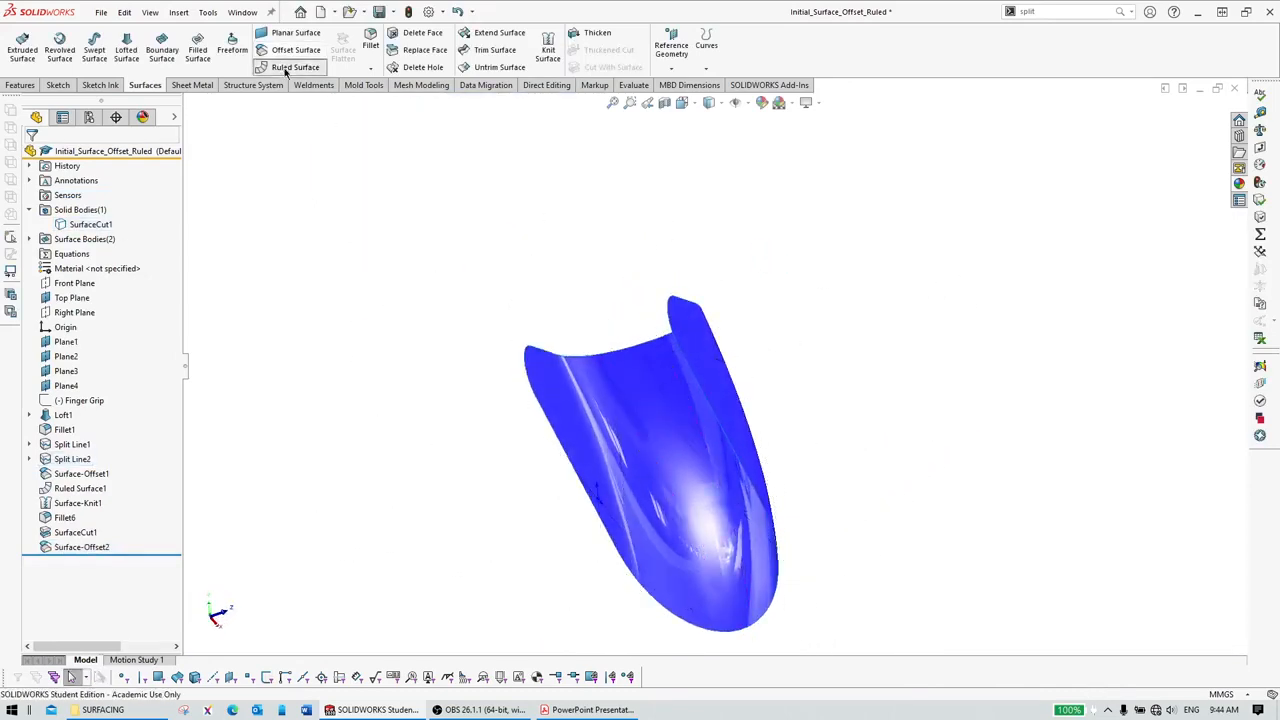
right_click(670, 315)
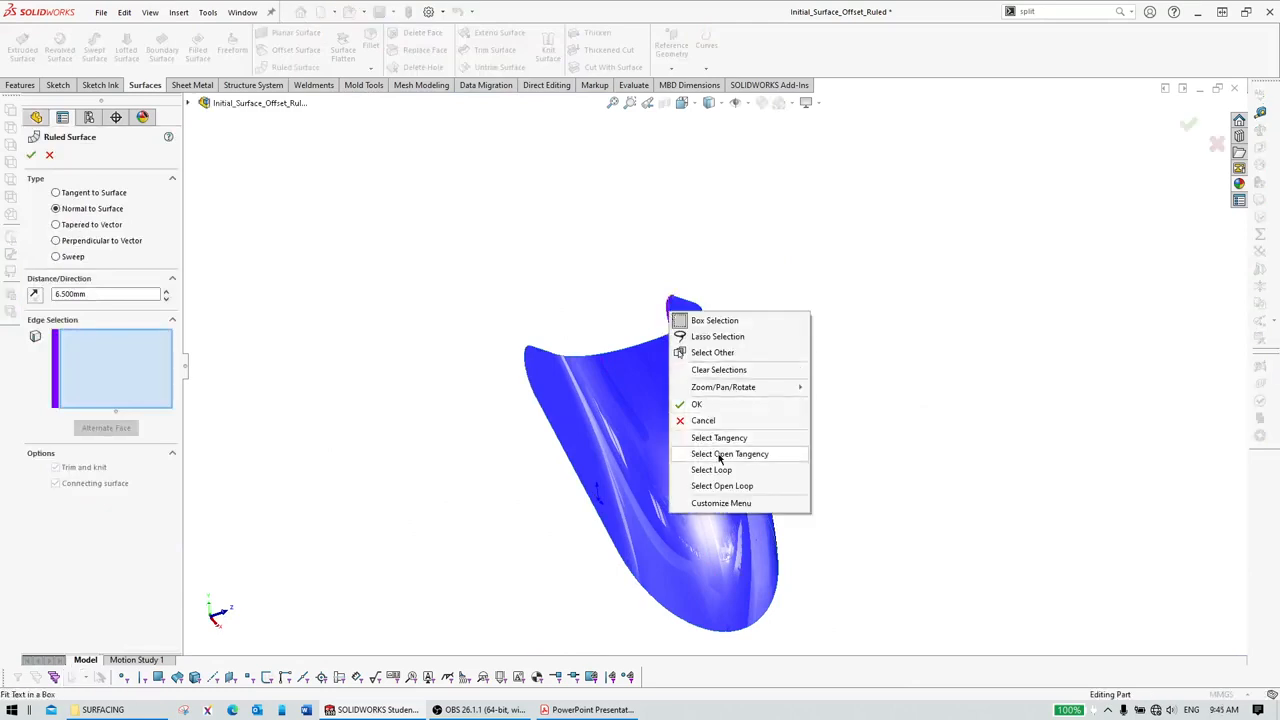
left_click(728, 453)
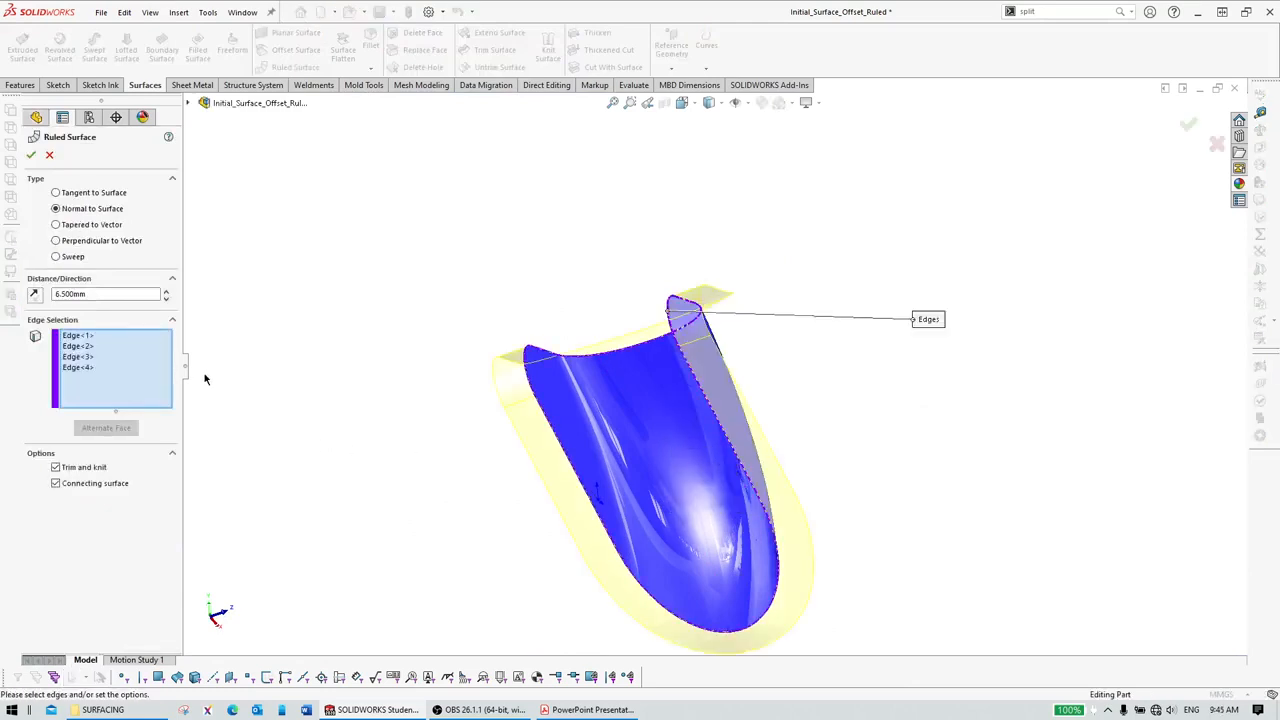
left_click(32, 157)
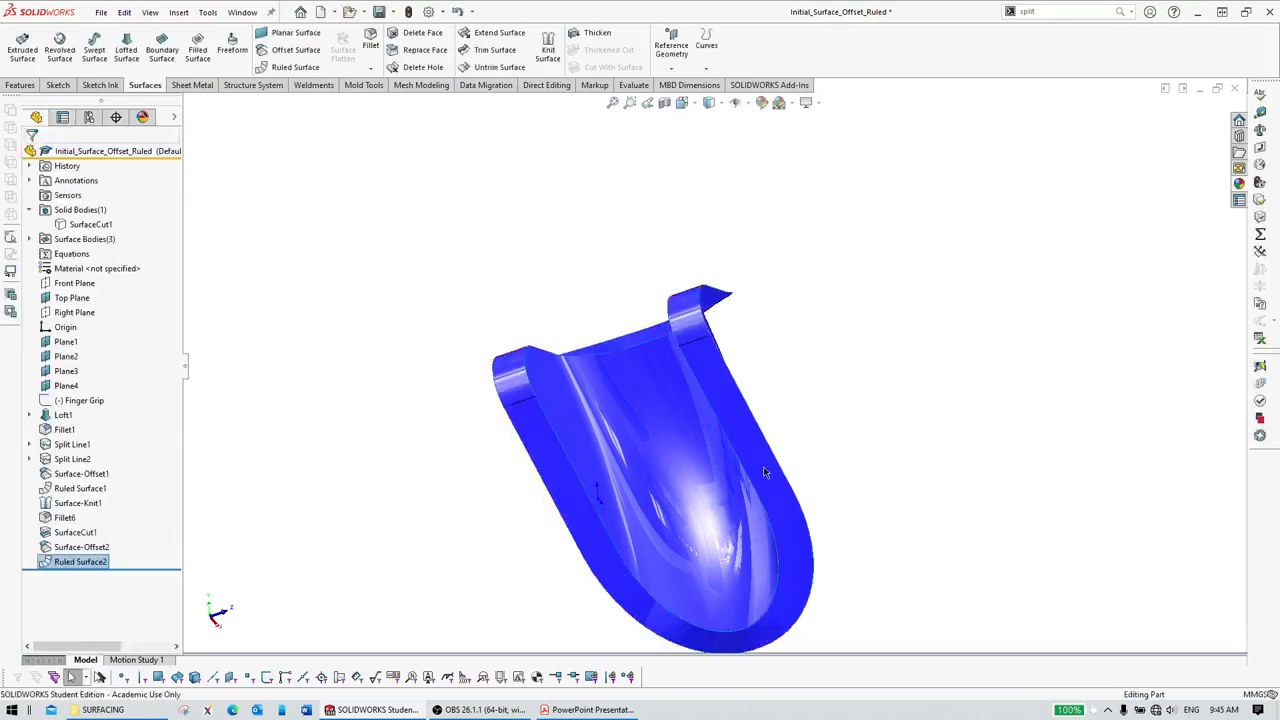
Step: Knit the lower recess's offset surface and its ruled surface into one surface body
middle_click_drag(763, 467, 766, 363)
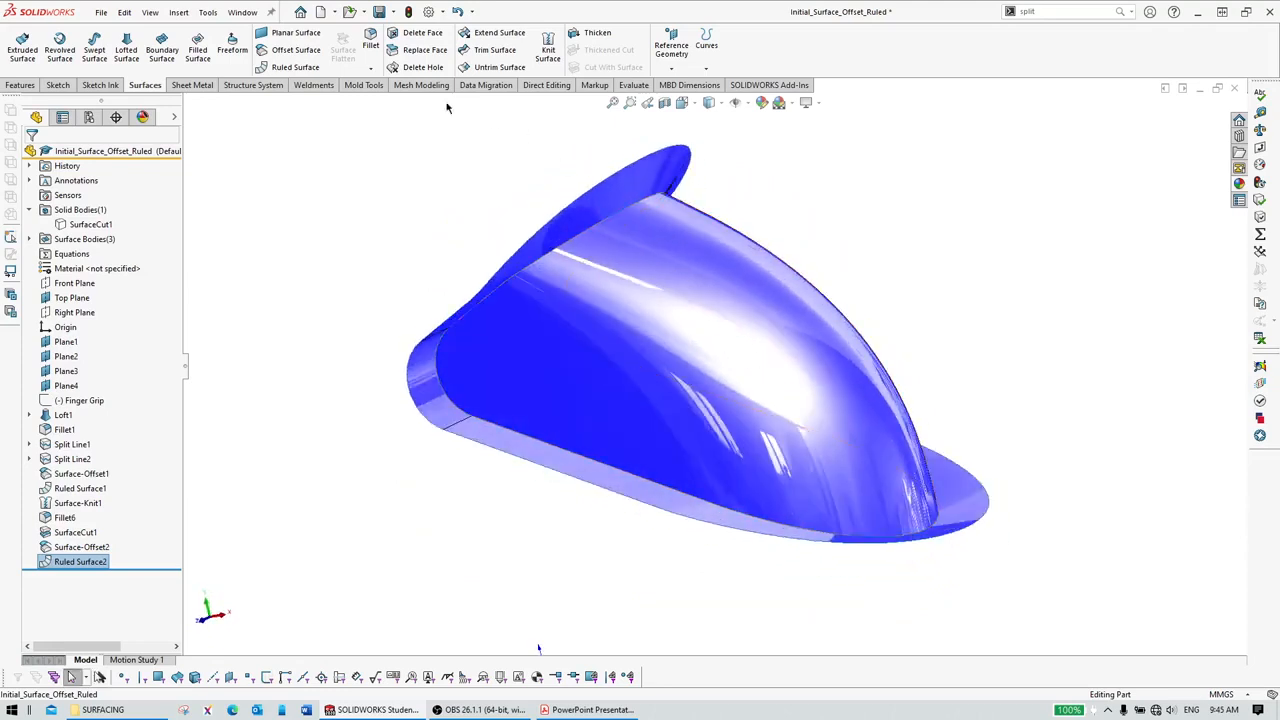
key("f")
left_click(548, 50)
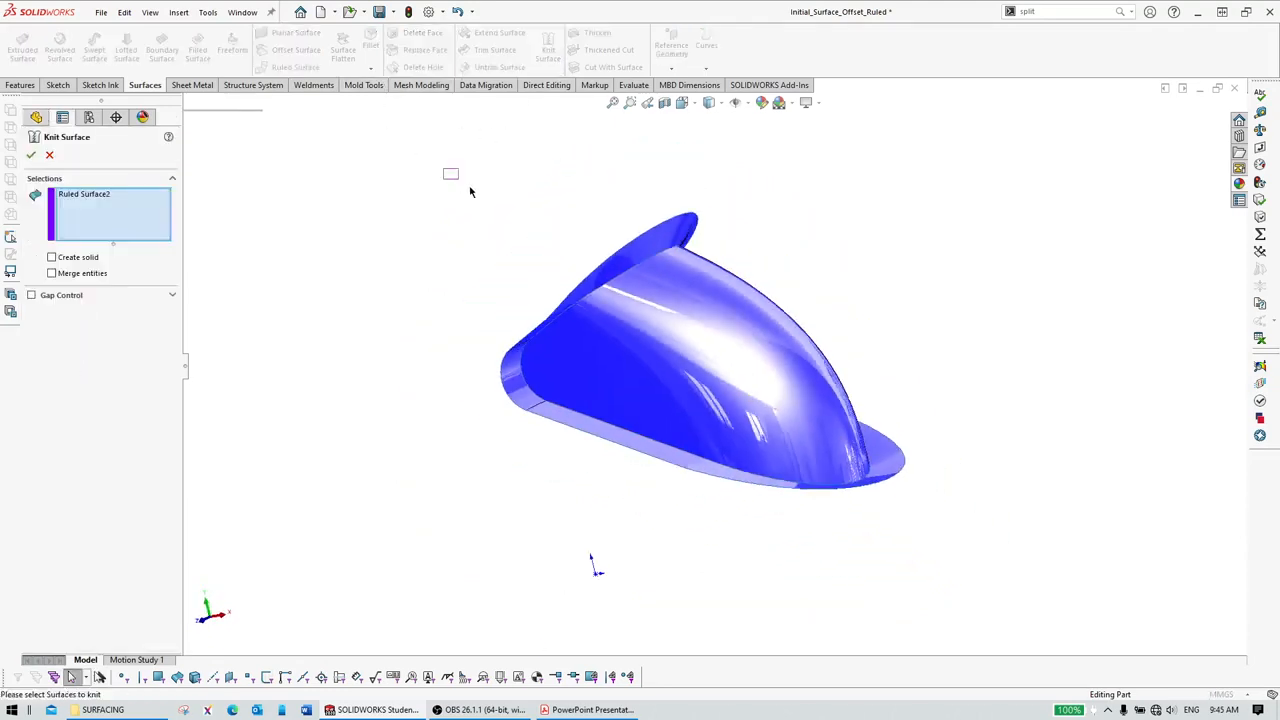
left_click_drag(470, 191, 1003, 567)
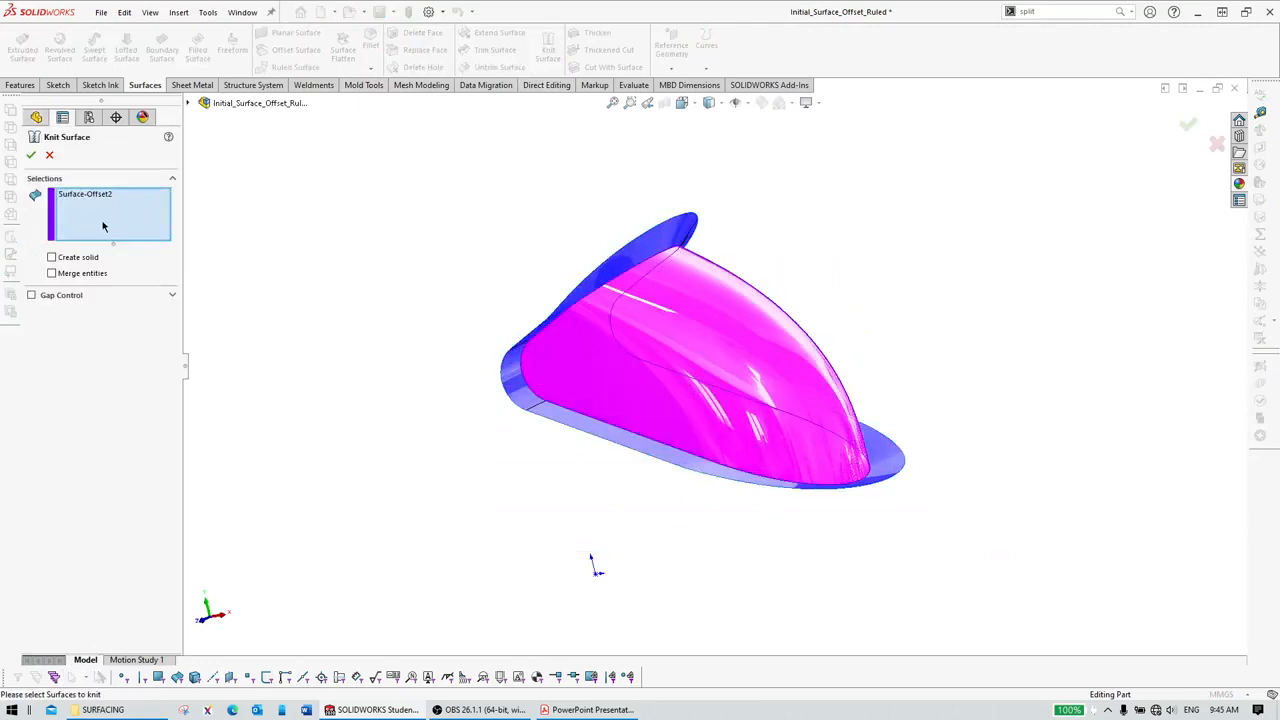
left_click(610, 270)
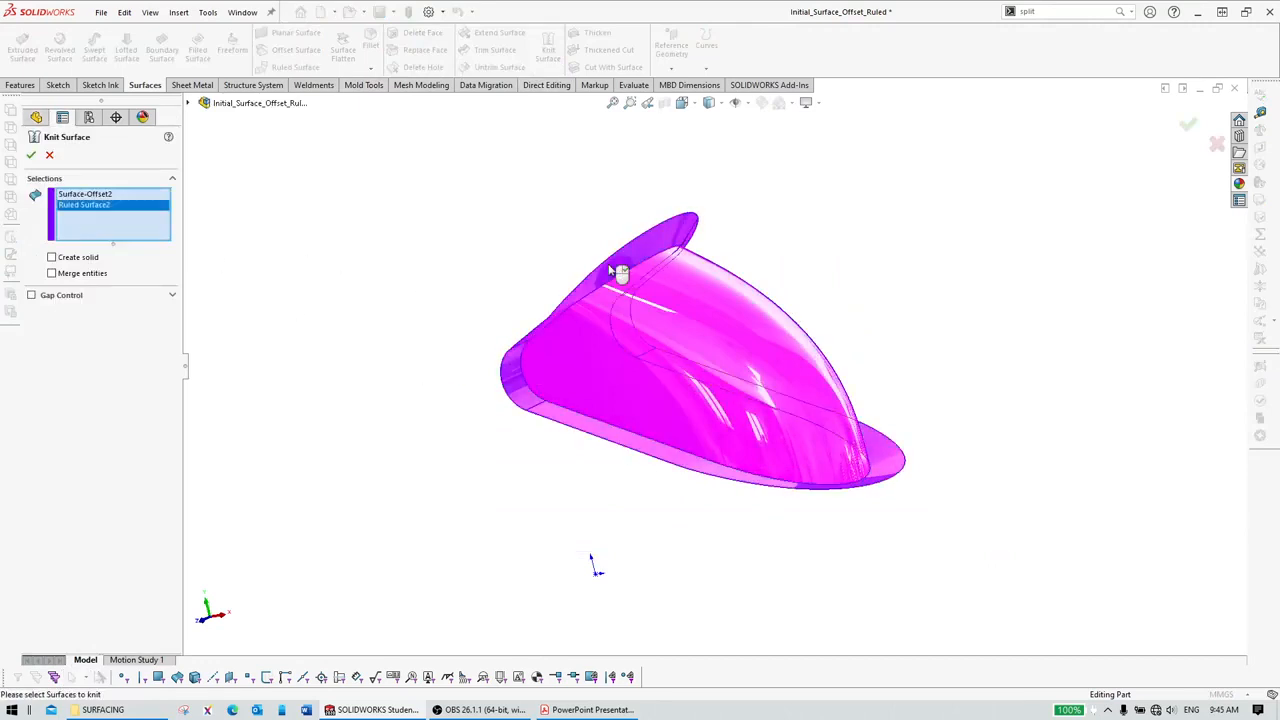
left_click(31, 155)
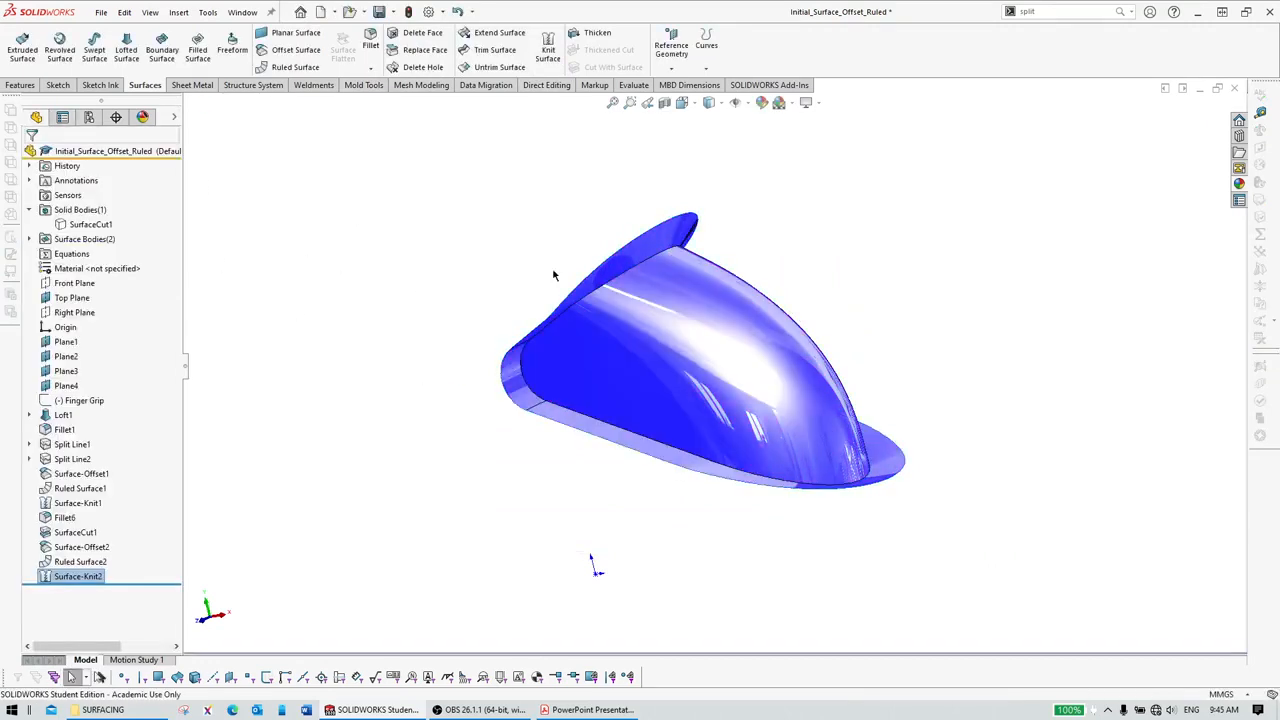
Step: Fillet the tangent edges between the lower recess's offset surface and its ruled surface with a 1 mm radius
middle_click_drag(623, 370, 733, 367)
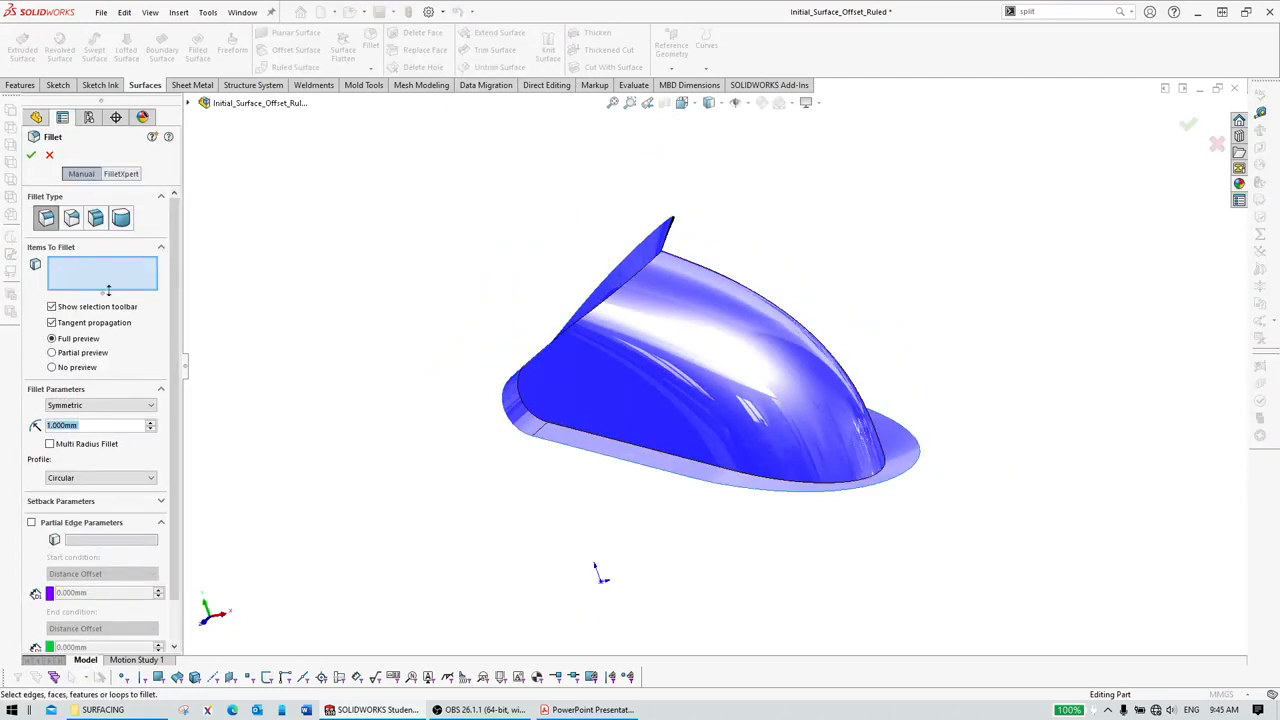
right_click(575, 320)
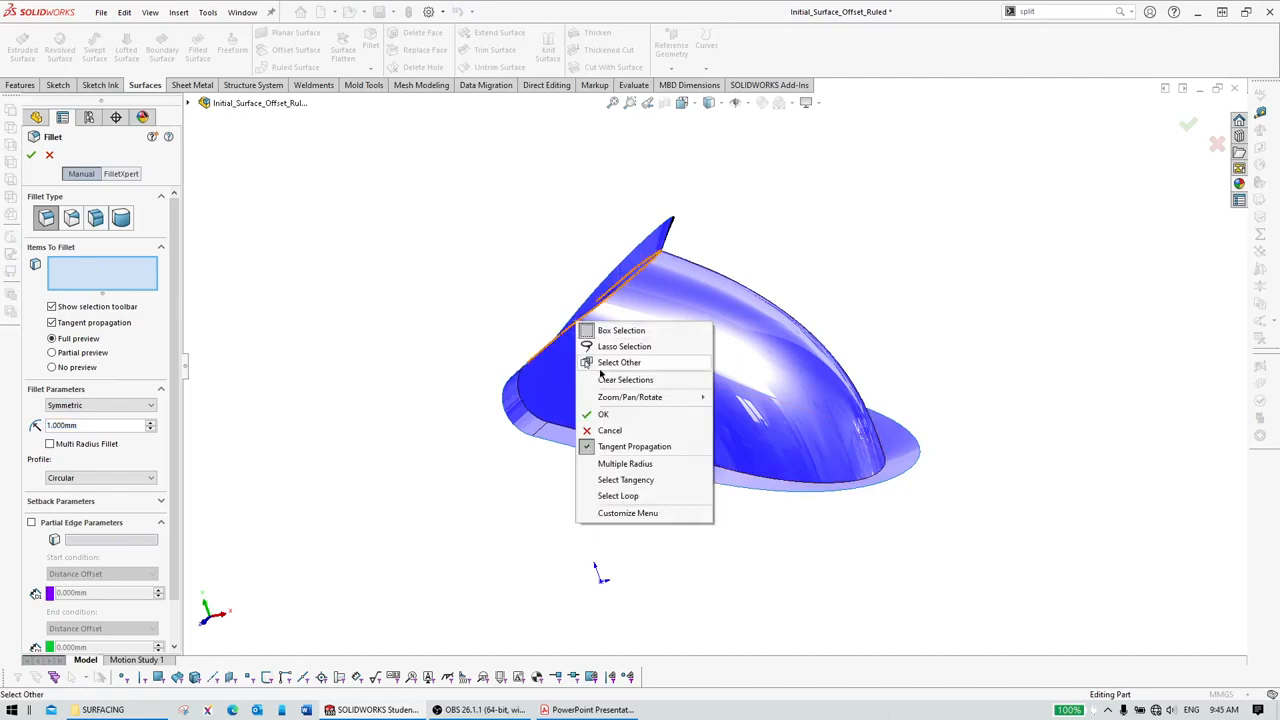
left_click(626, 479)
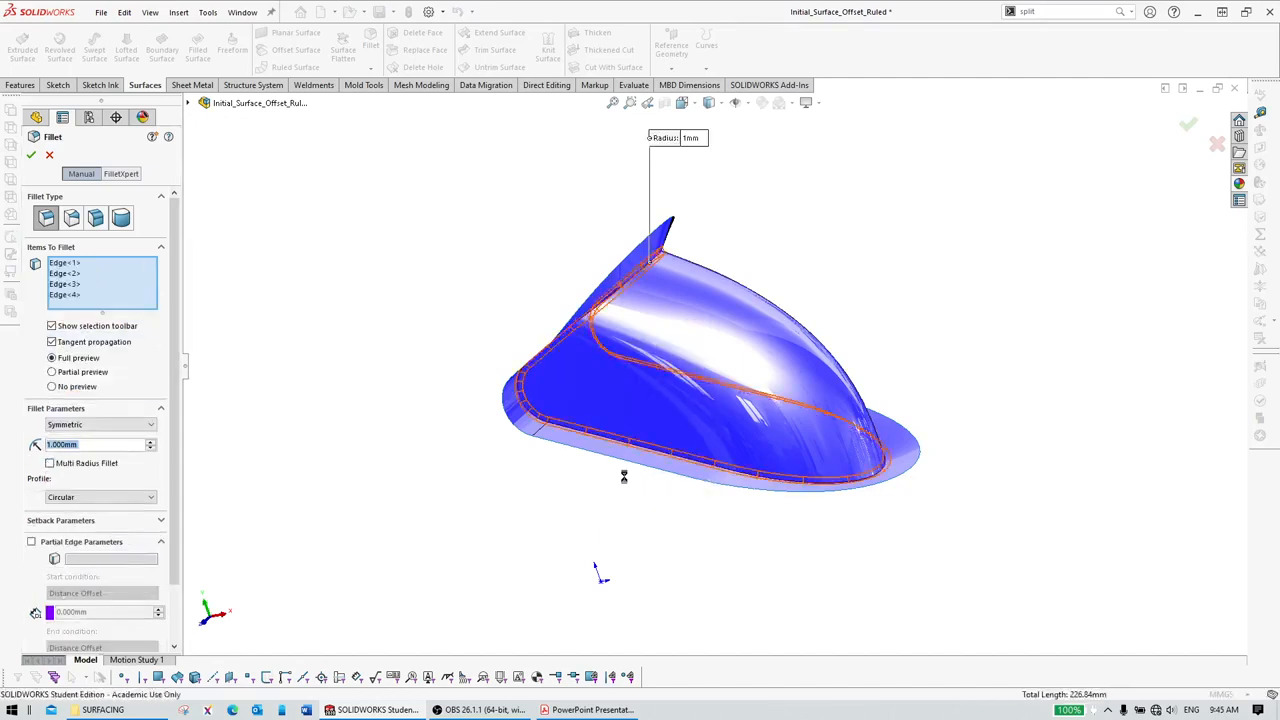
right_click(624, 481)
middle_click_drag(624, 481, 603, 434)
scroll(603, 434, "up", 1)
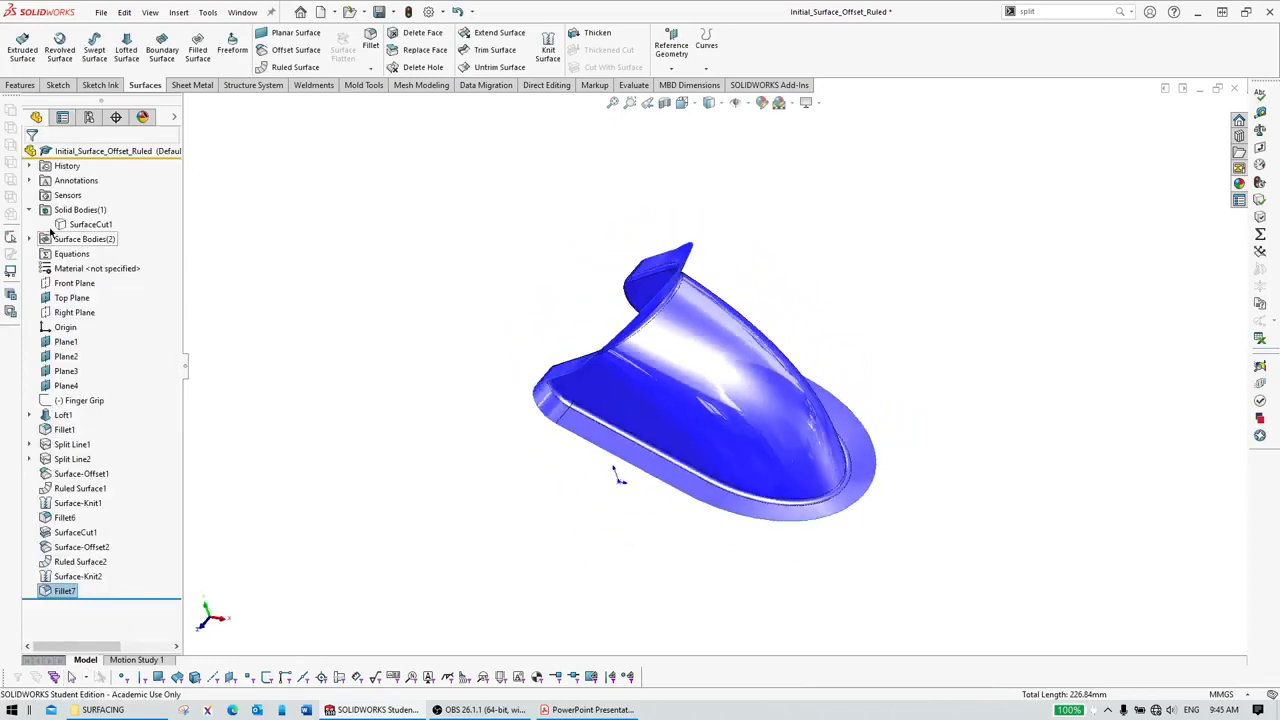
Step: Show the hidden solid body together with the filleted surface of the lower recess
left_click(62, 224)
left_click(74, 207)
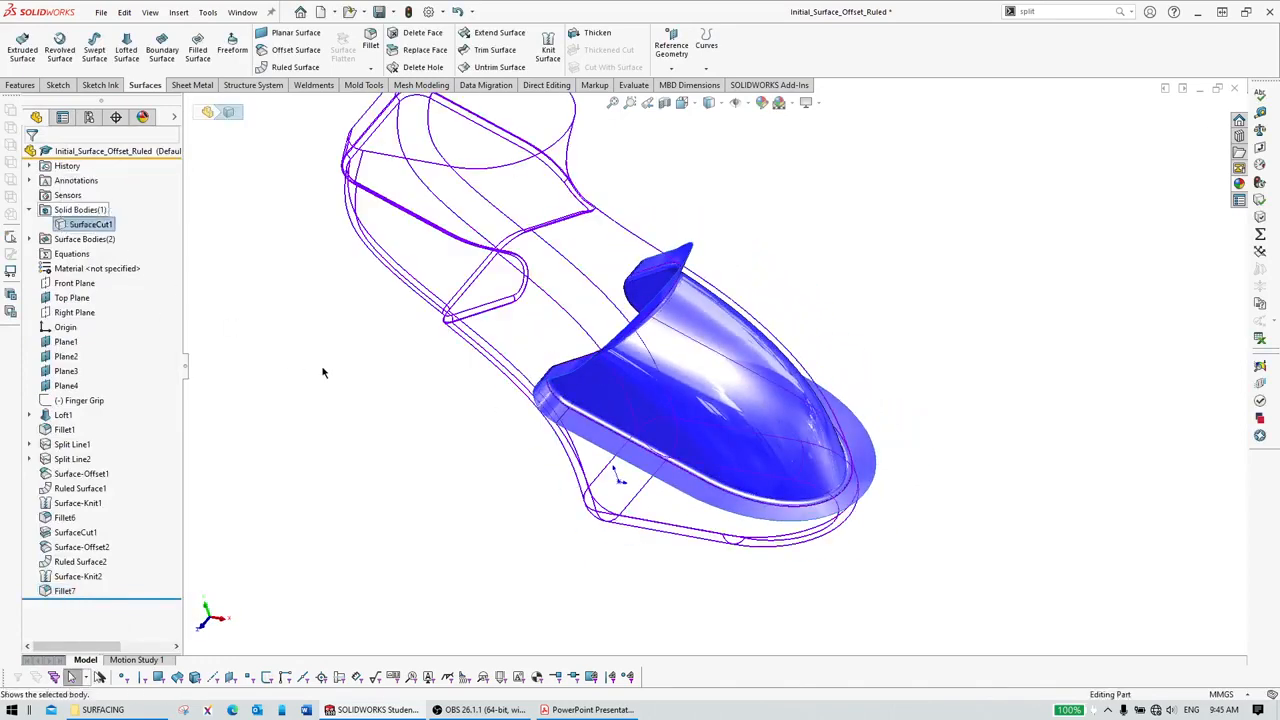
scroll(635, 417, "down", 1)
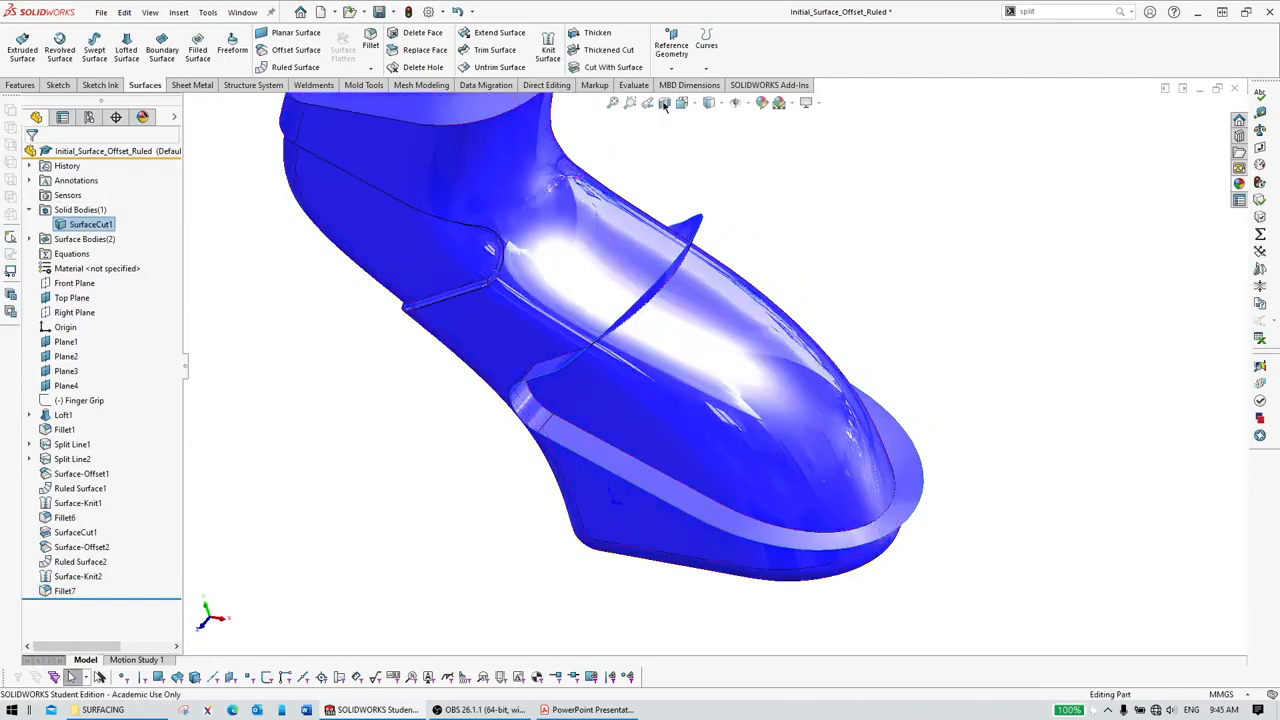
Step: Cut the solid body with the filleted lower recess surface, flipping the cut direction to remove the outer material
left_click(605, 67)
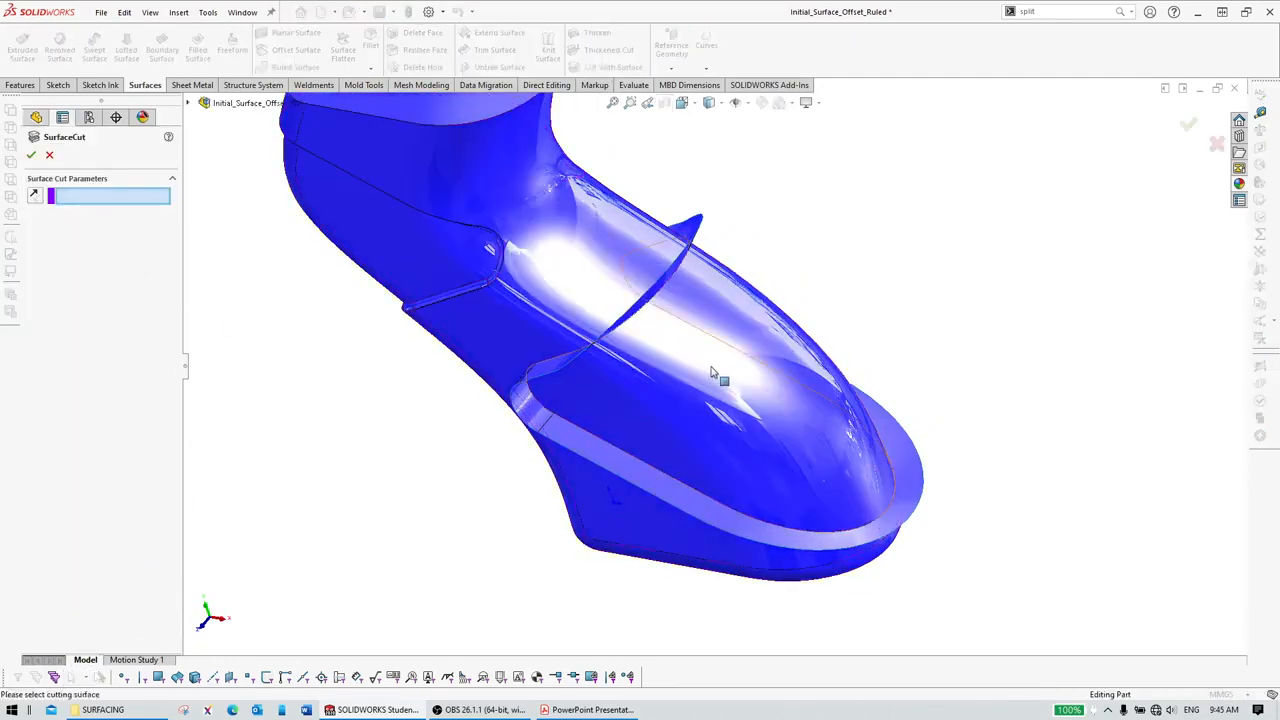
left_click(694, 230)
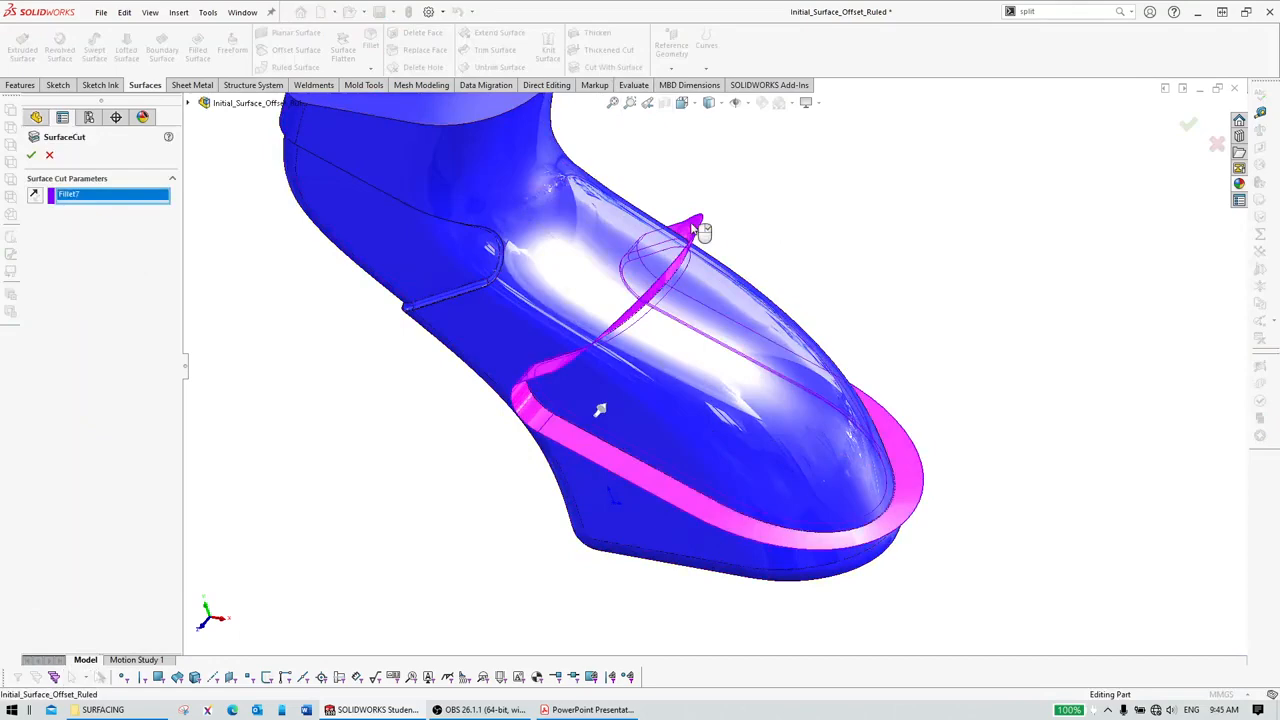
middle_click_drag(671, 366, 667, 445)
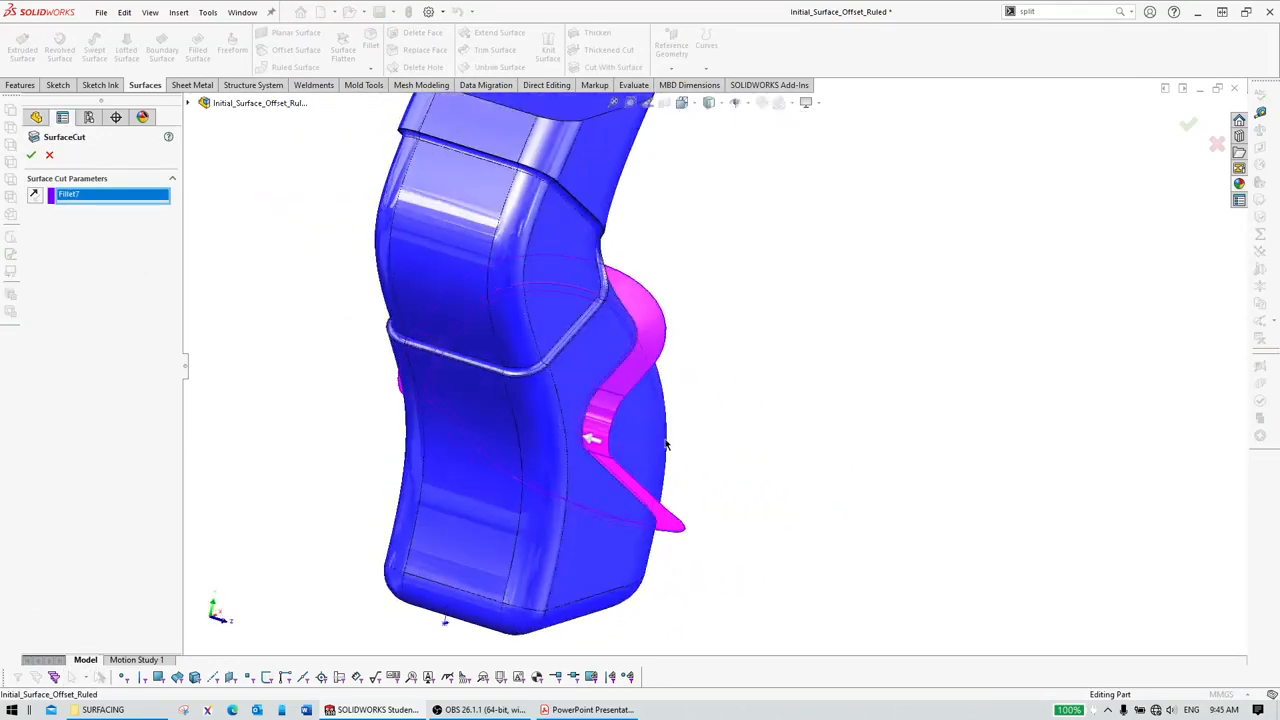
left_click(33, 196)
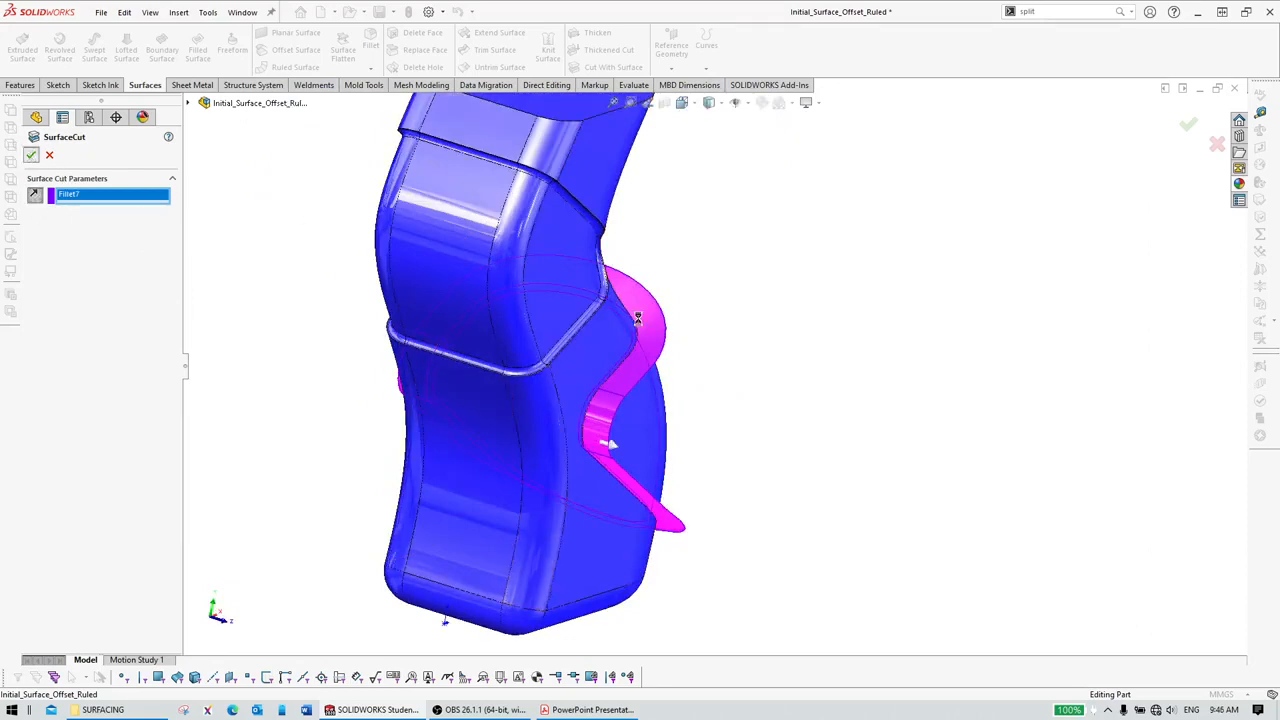
key("Return")
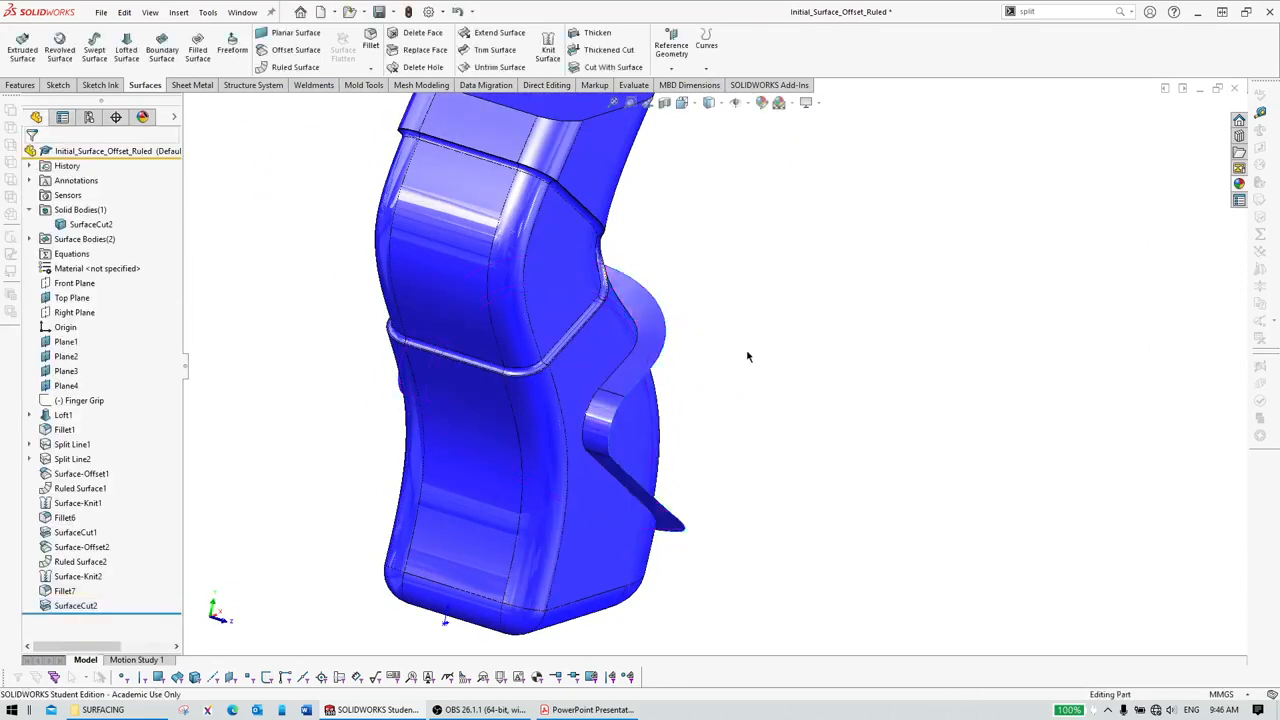
Step: Hide the cutting surface body around the lower recess so only the solid body is displayed
middle_click_drag(747, 356, 679, 348)
left_click(775, 292)
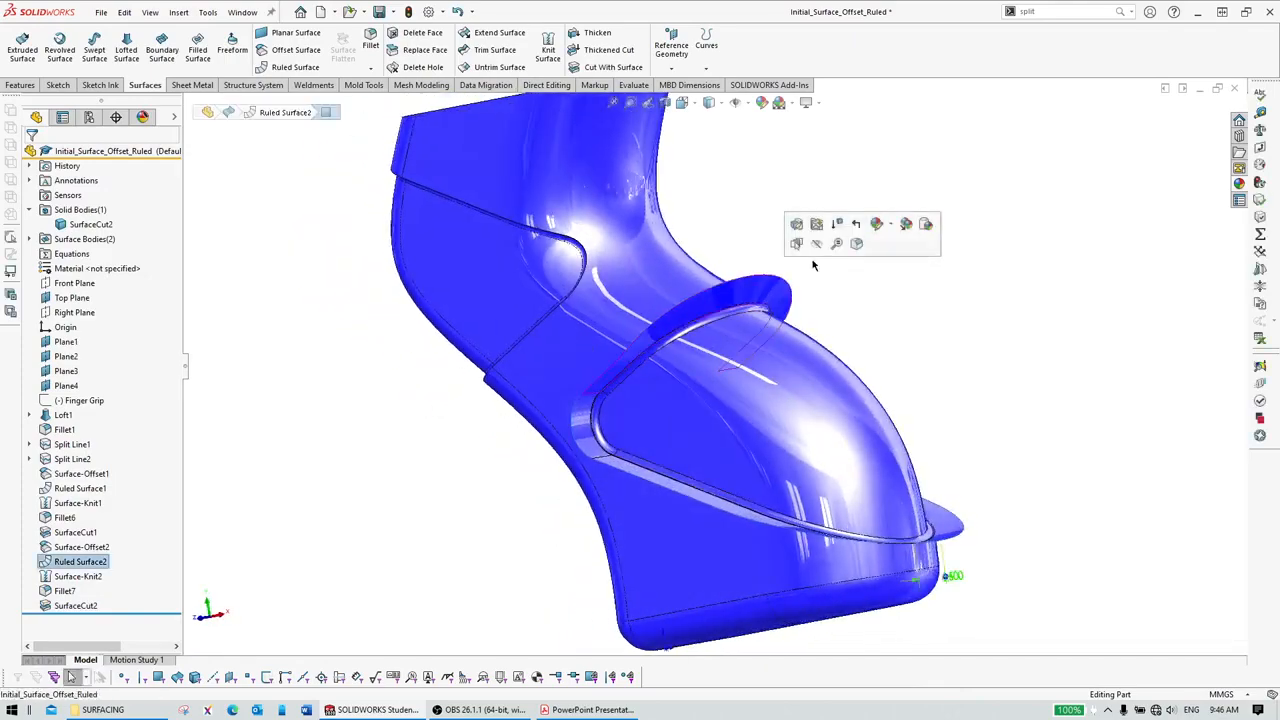
left_click(817, 245)
middle_click_drag(781, 342, 798, 315)
scroll(825, 326, "down", 2)
scroll(850, 362, "up", 2)
scroll(767, 453, "down", 1)
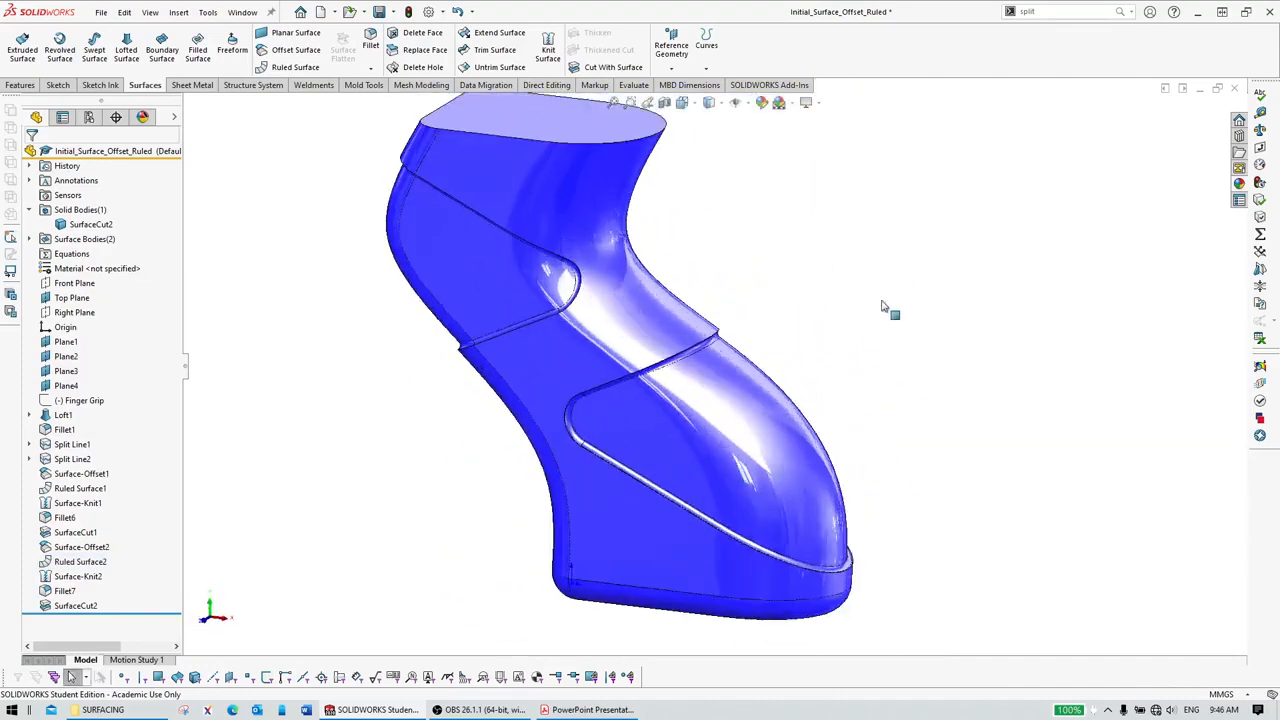
scroll(845, 325, "up", 1)
Step: Check the shell requirements on the exercise sheet and shell the body to 2 mm thickness with the flat top face removed
left_click(630, 709)
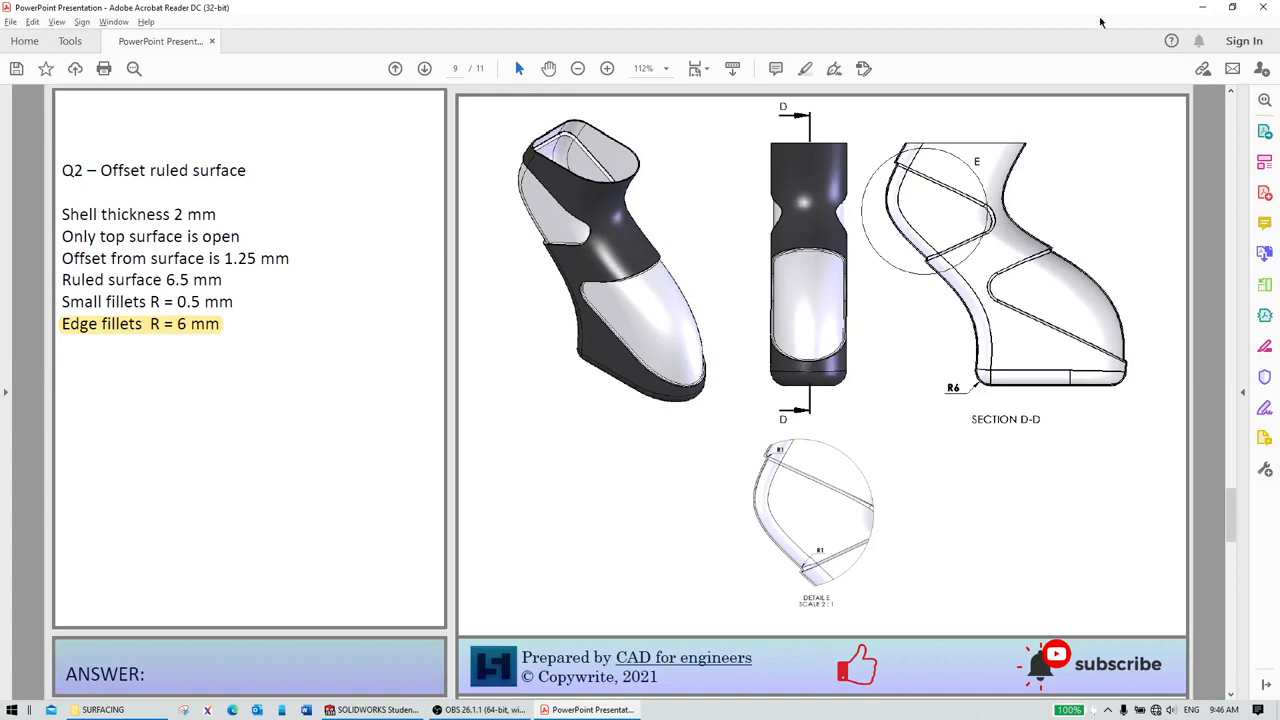
left_click(1202, 7)
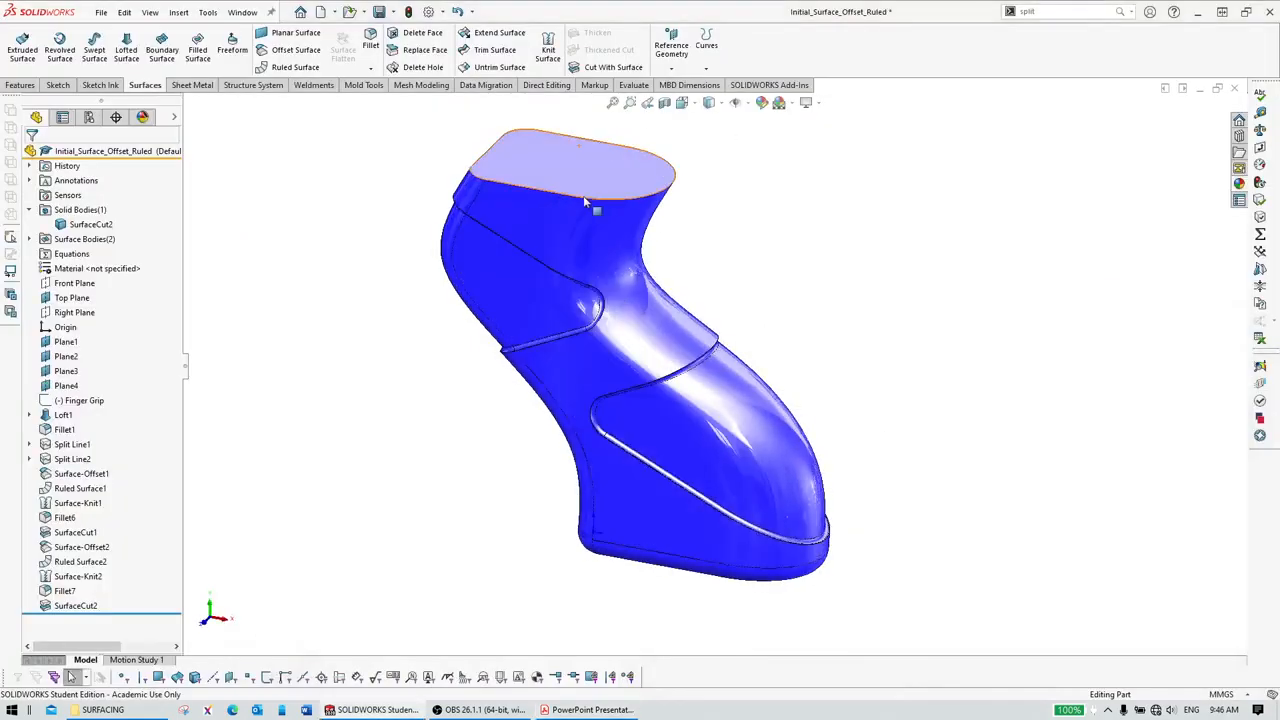
left_click(20, 84)
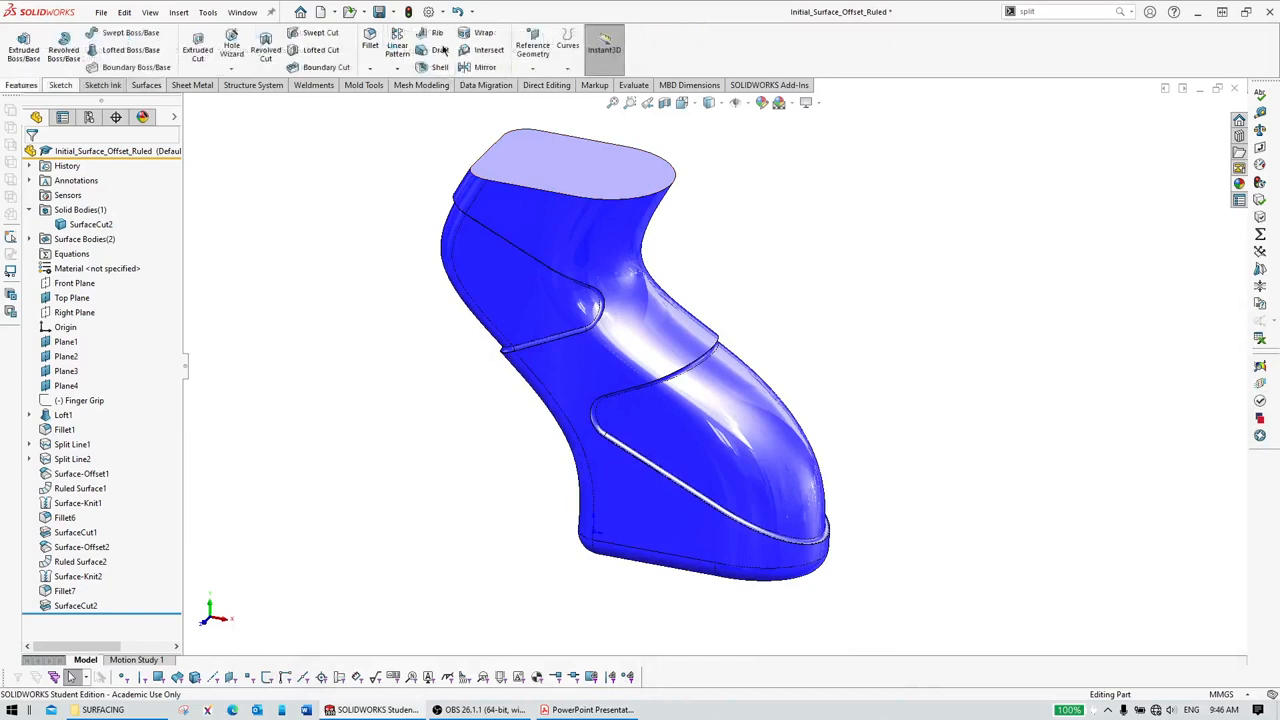
left_click(434, 66)
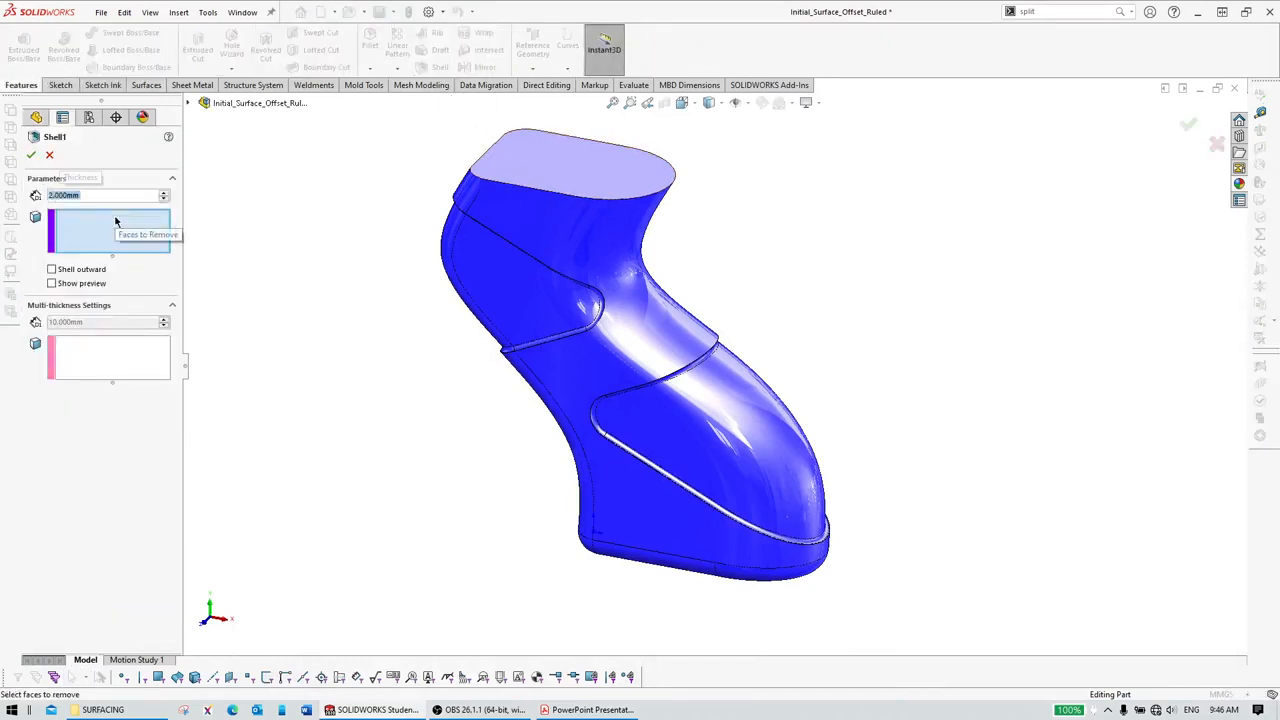
left_click(590, 709)
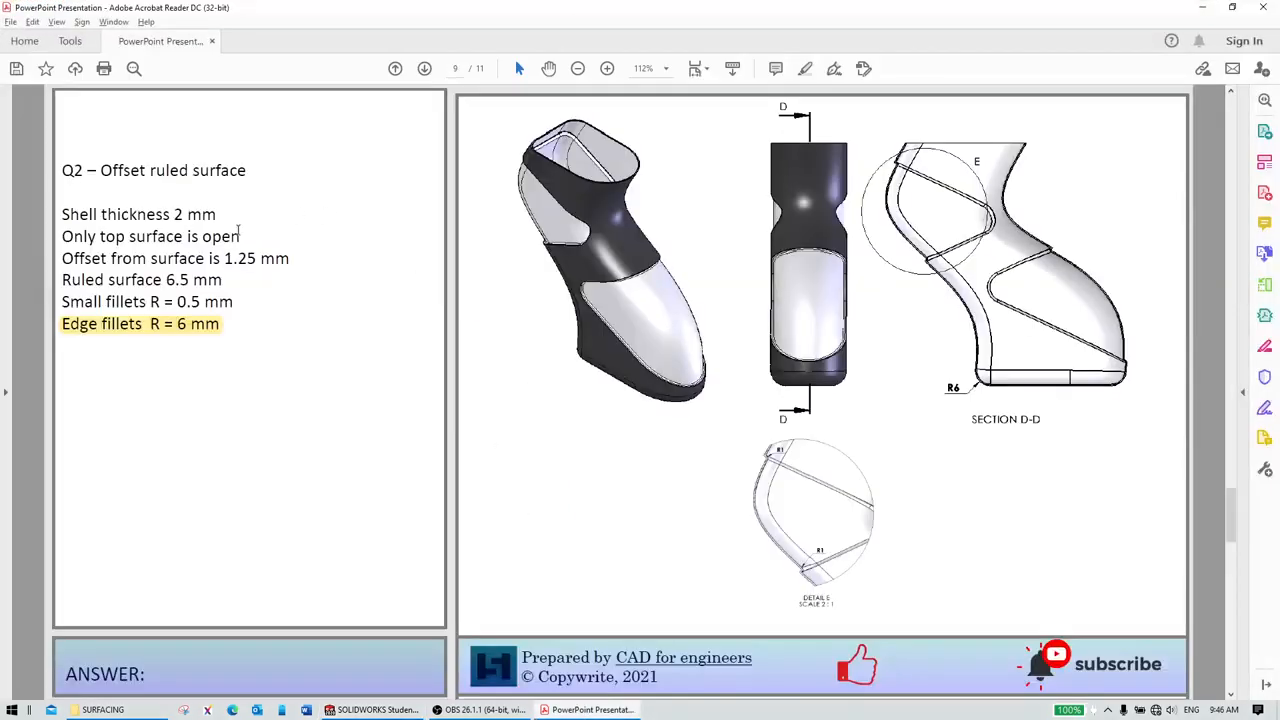
left_click(590, 709)
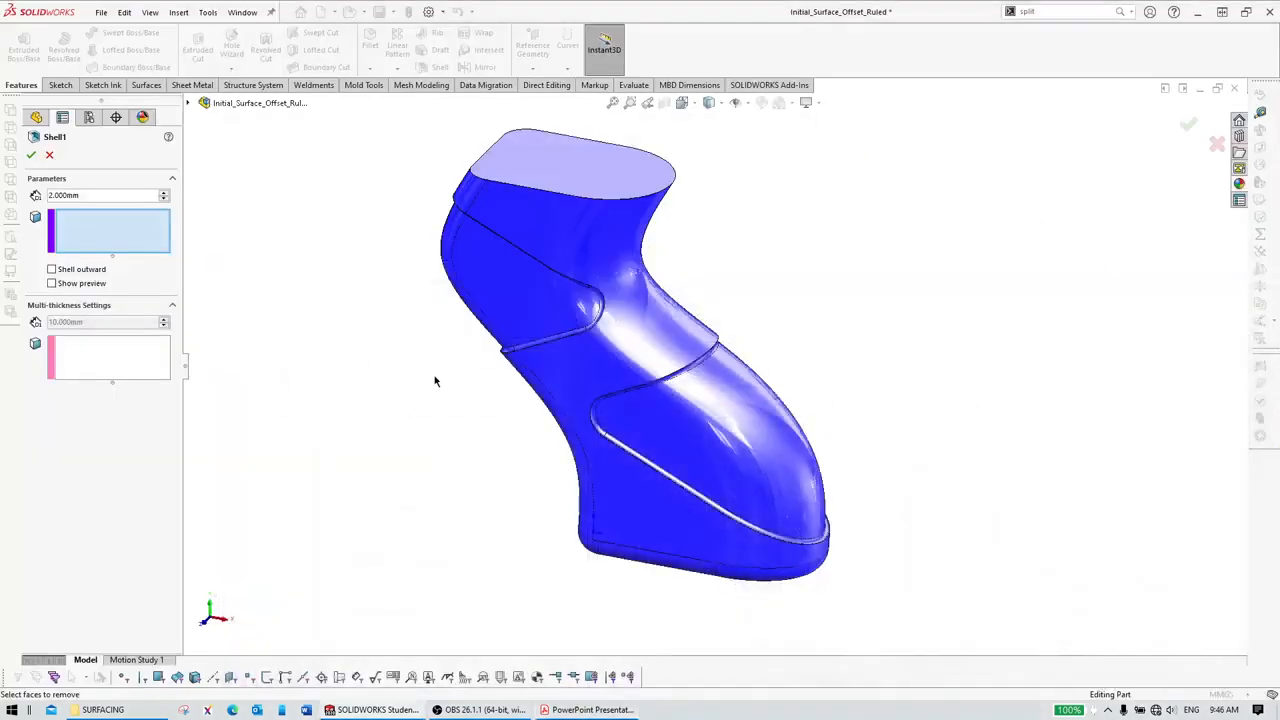
left_click(598, 173)
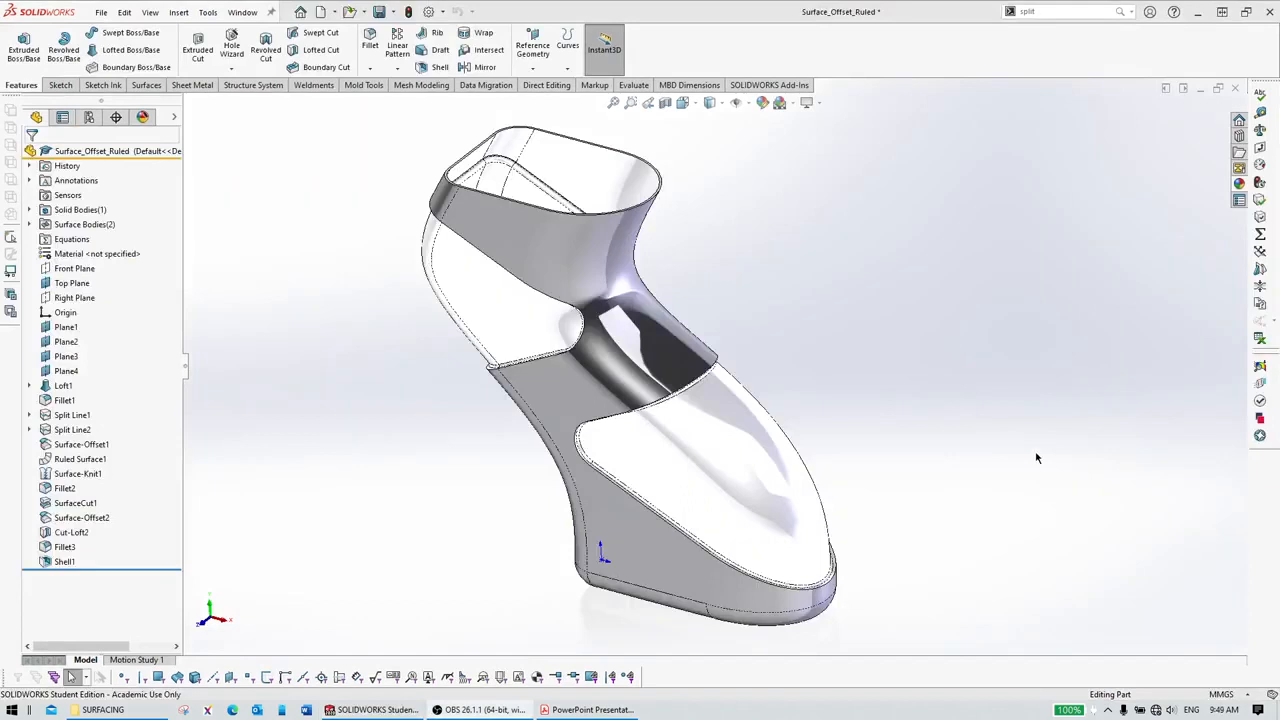
Step: Switch to Adobe Acrobat Reader and compare the finished shelled model with the exercise drawing and its specifications
middle_click_drag(957, 387, 973, 388, "ctrl")
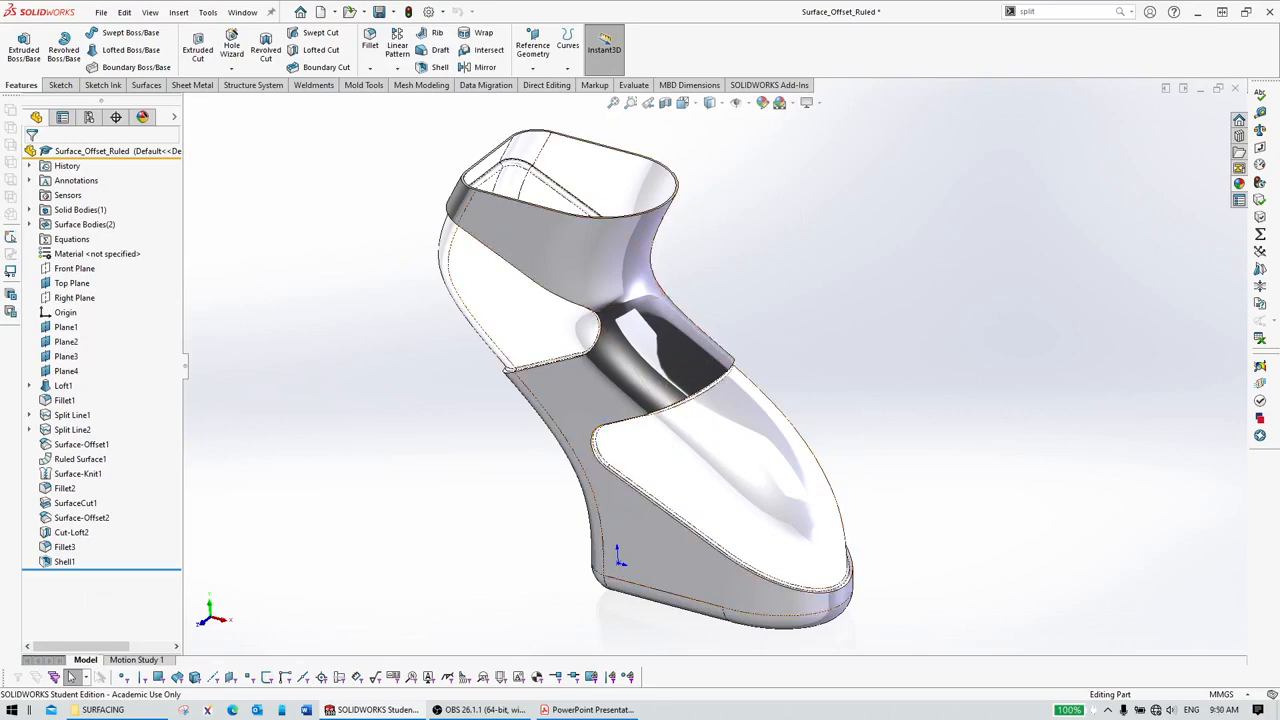
left_click(628, 710)
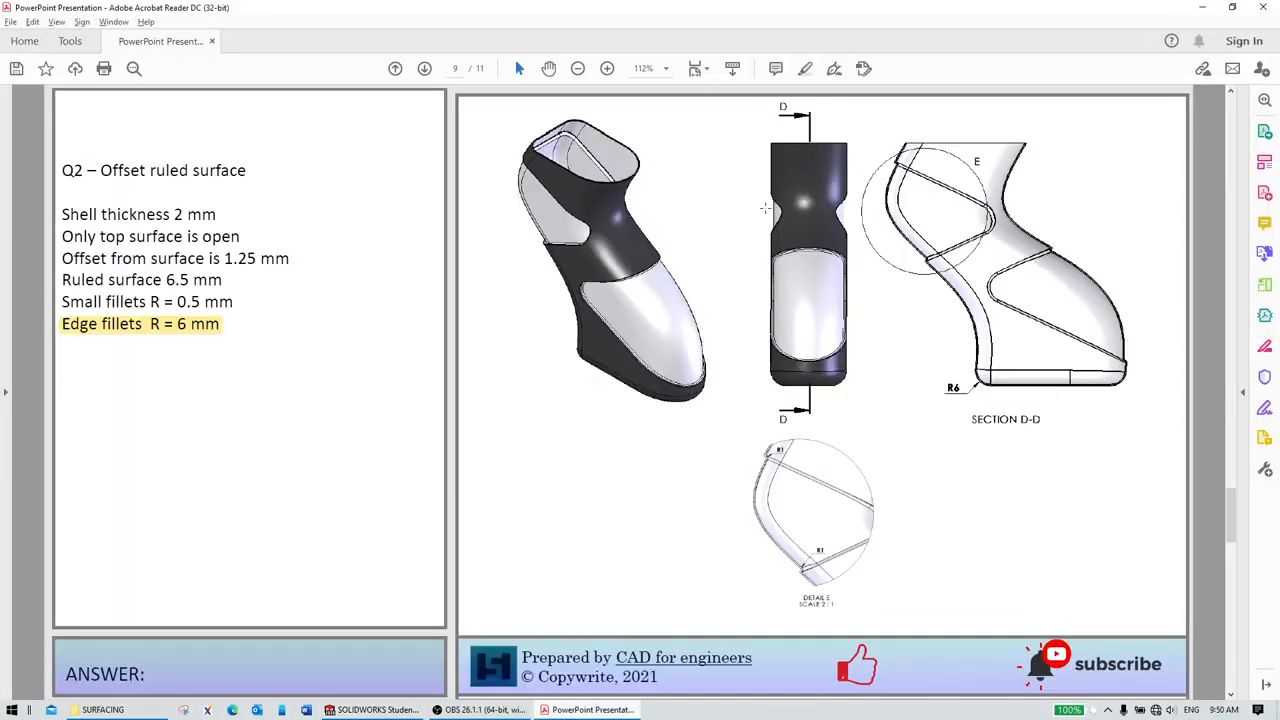
left_click(218, 324)
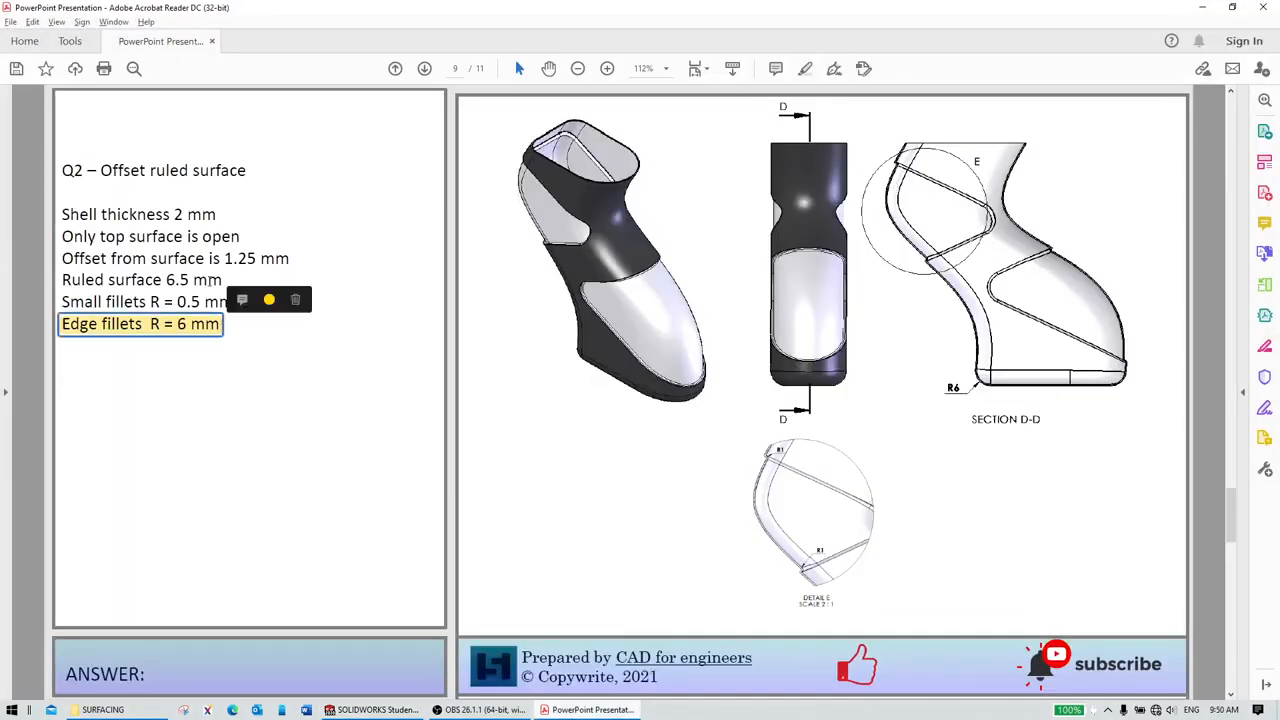
left_click(215, 364)
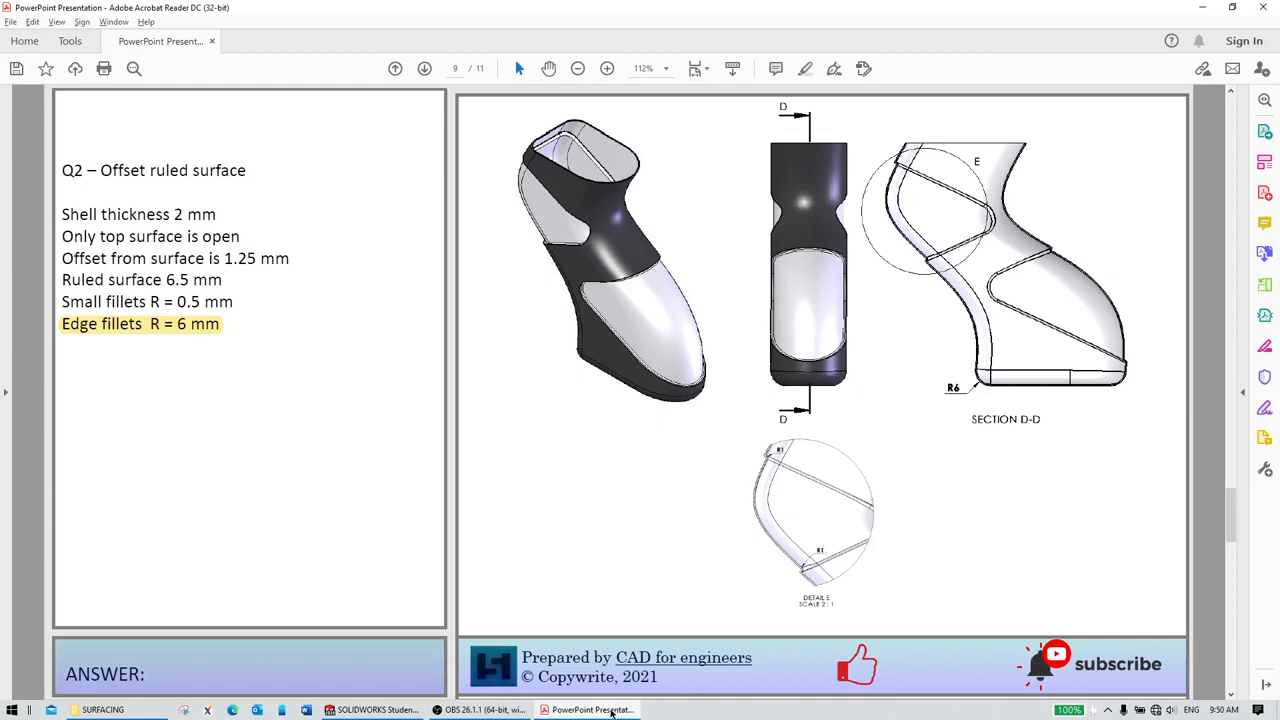
mouse_move(611, 712)
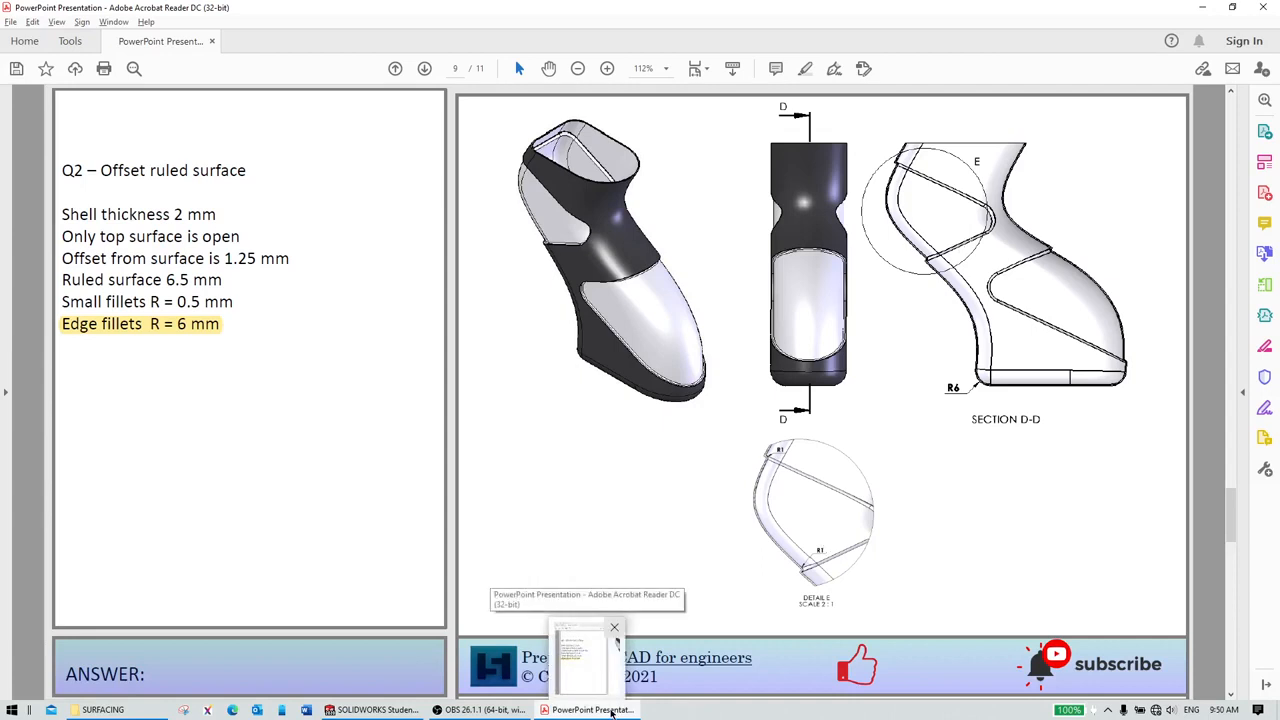